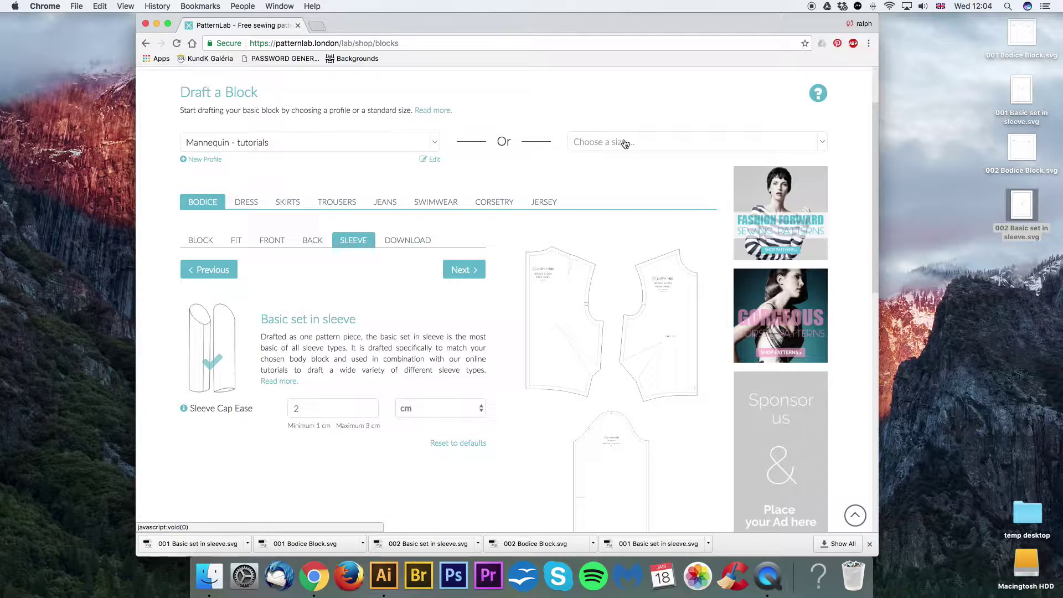
Review the bodice's block, fit, front, back and sleeve settings.
click(201, 240)
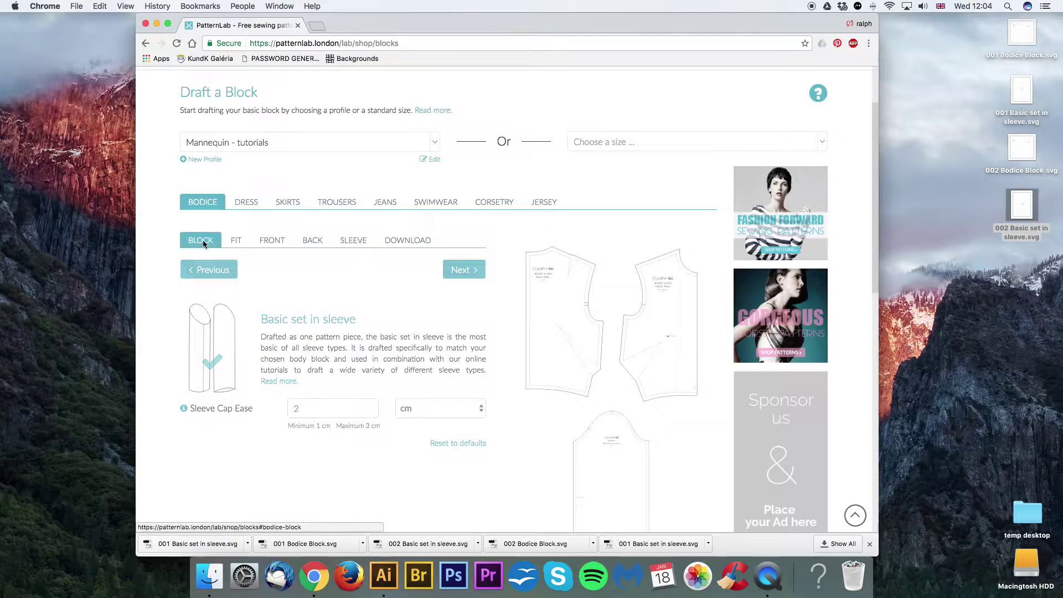
scroll(204, 374, down, 2)
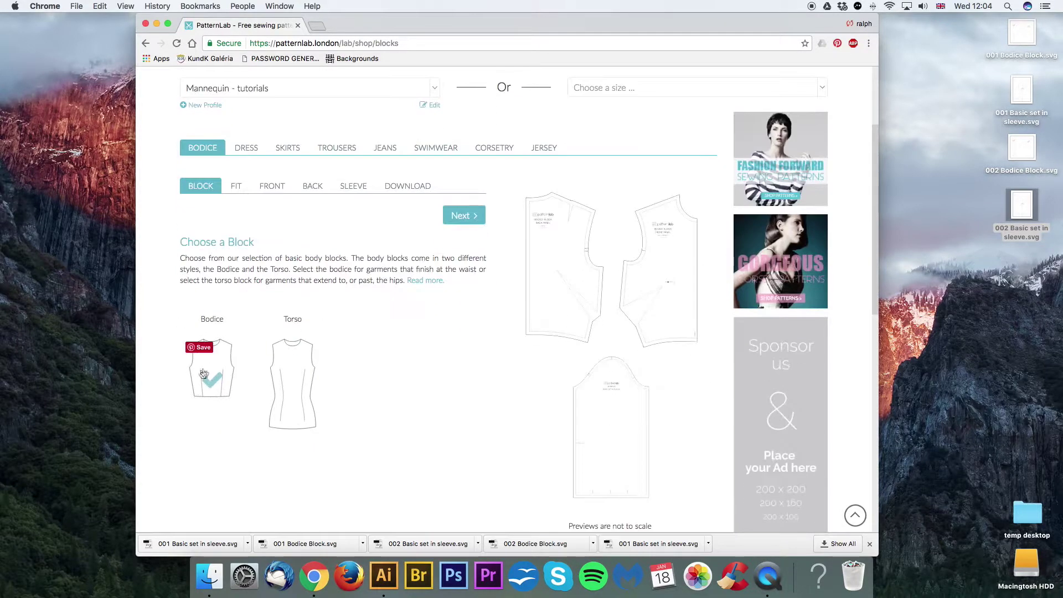
click(236, 185)
scroll(328, 479, down, 3)
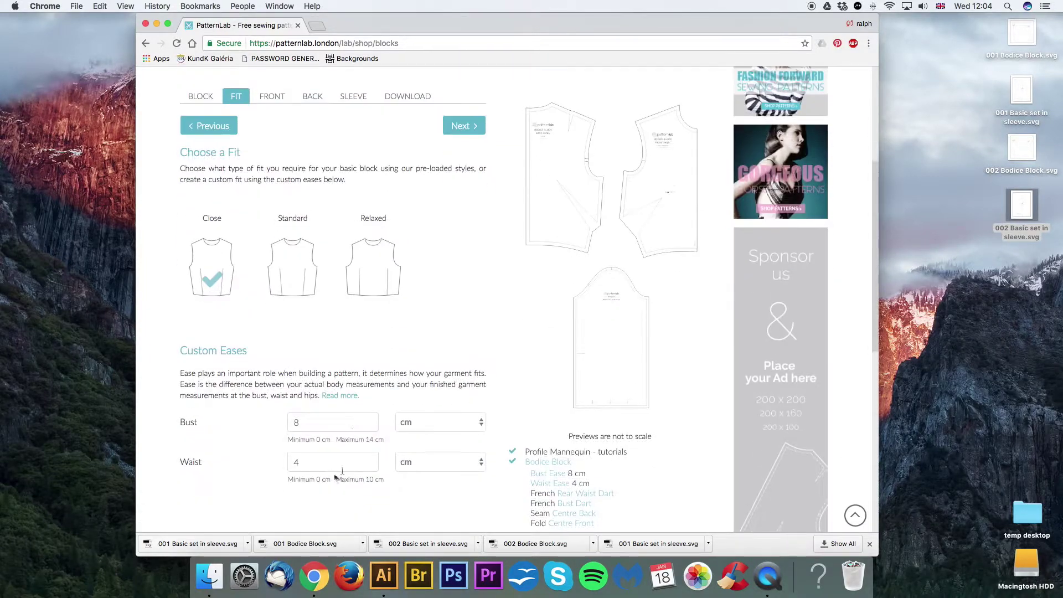
scroll(357, 464, up, 3)
click(272, 186)
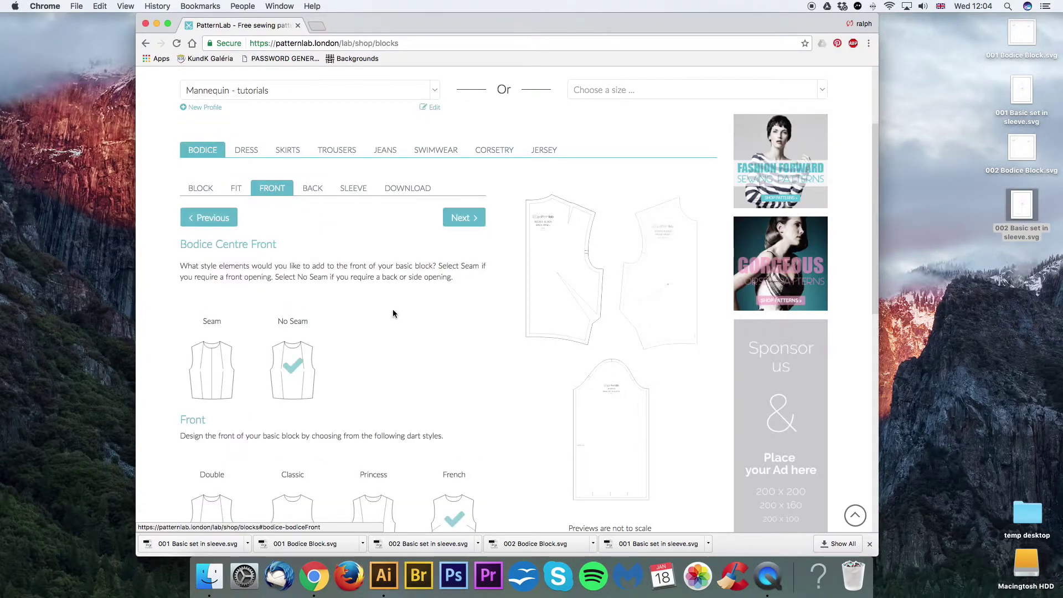
scroll(390, 315, down, 3)
scroll(354, 349, down, 3)
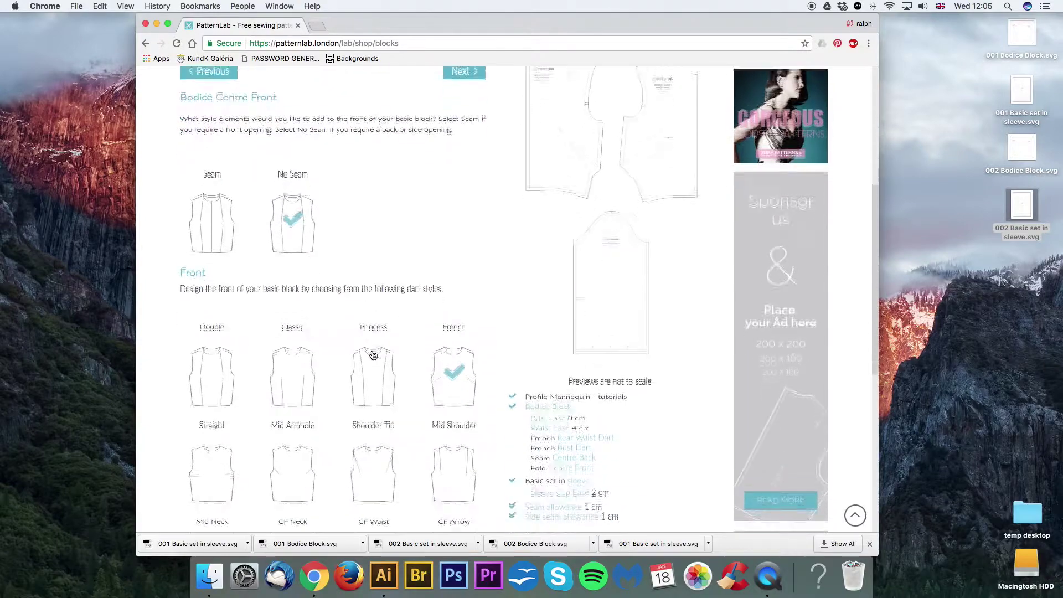
scroll(451, 343, up, 5)
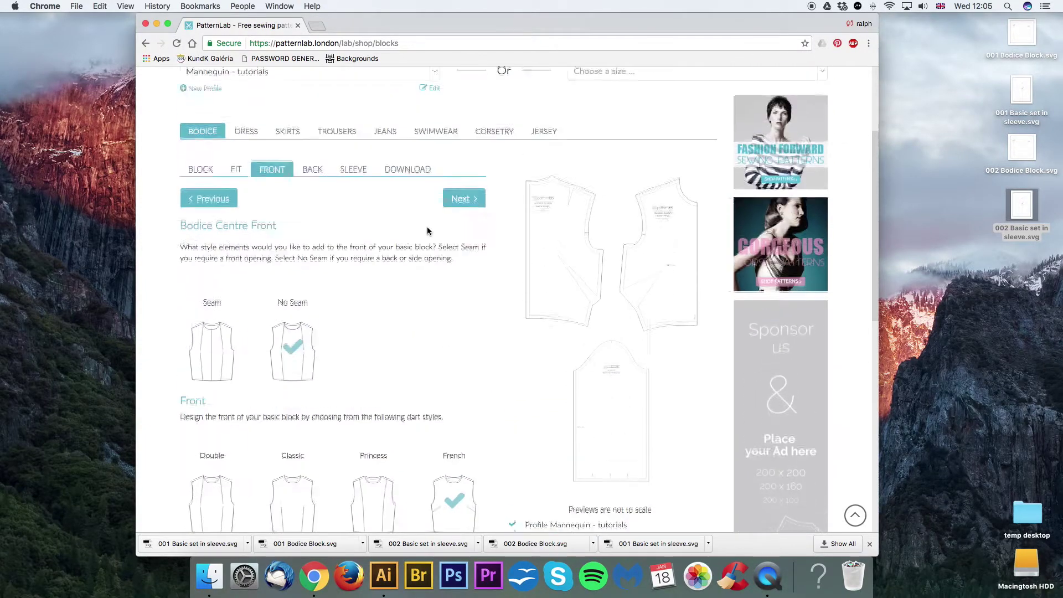
click(323, 176)
scroll(269, 354, down, 2)
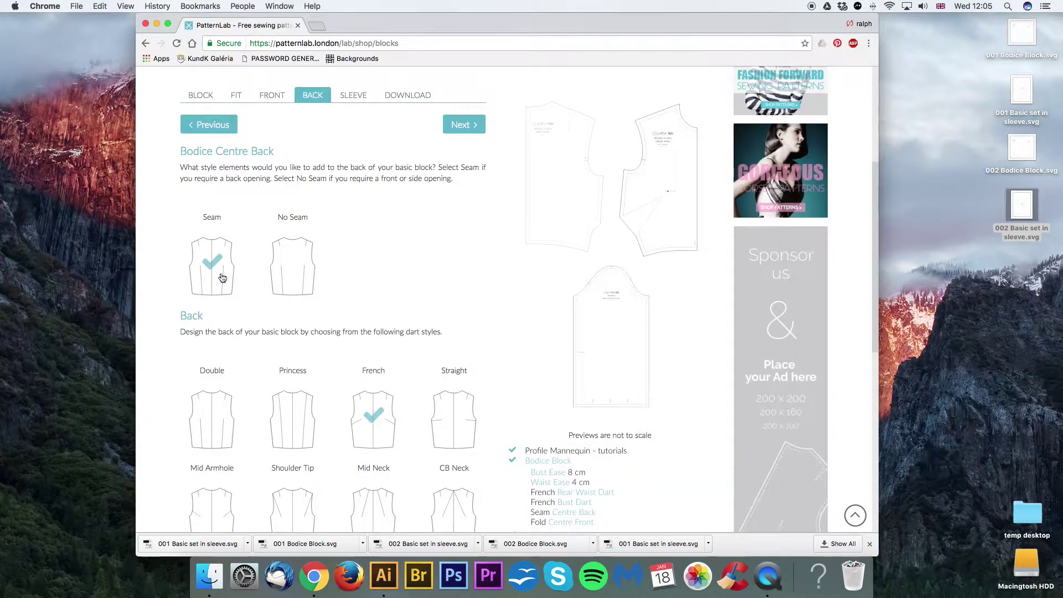
scroll(376, 276, up, 2)
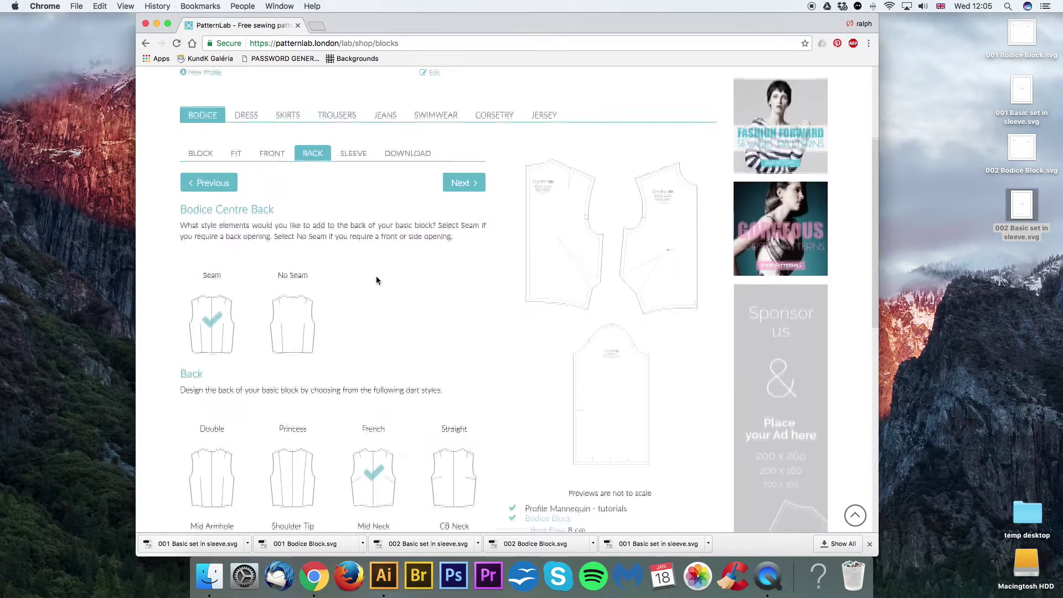
click(355, 154)
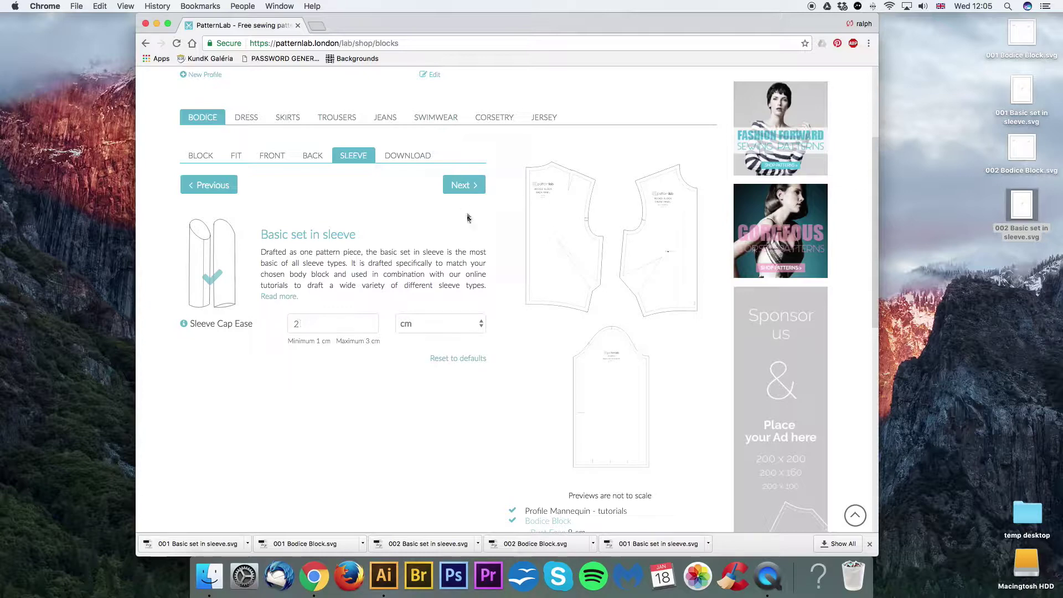
Examine the seam allowance settings and the ePattern and PDF download options for the bodice and sleeve.
click(464, 189)
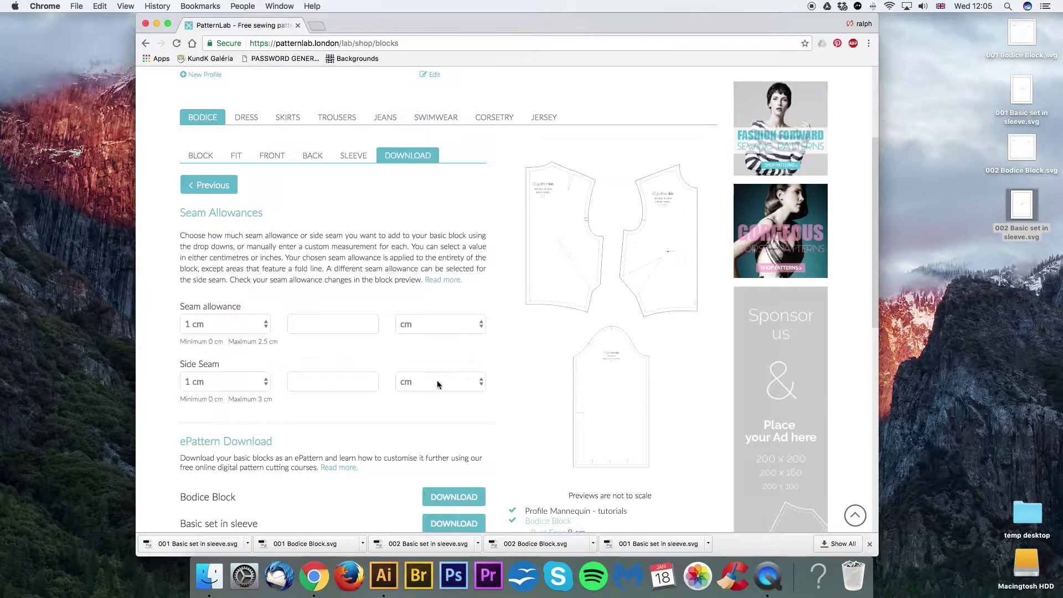
scroll(437, 379, down, 3)
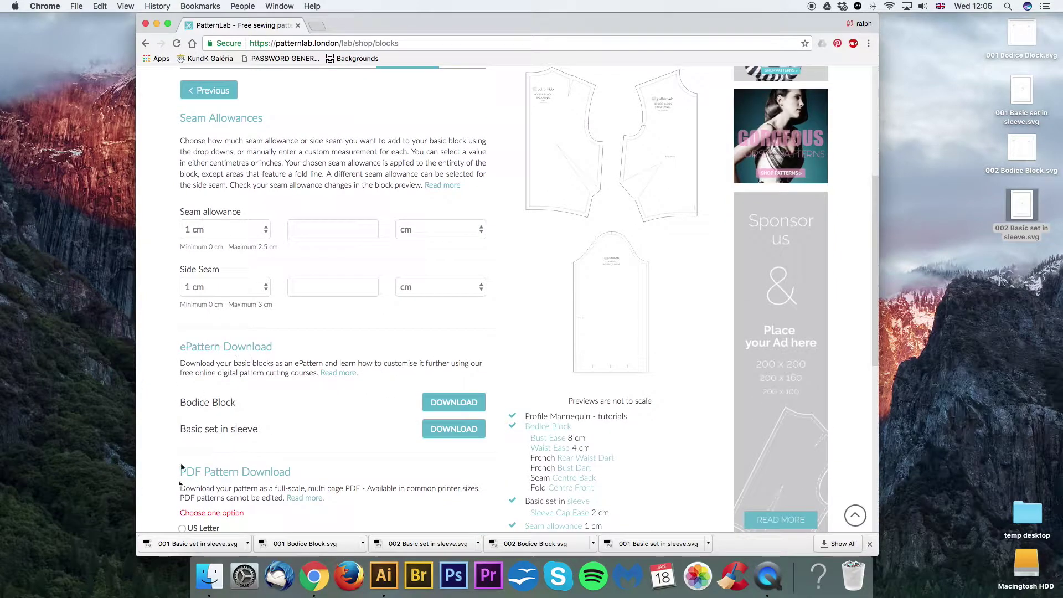
scroll(271, 349, up, 1)
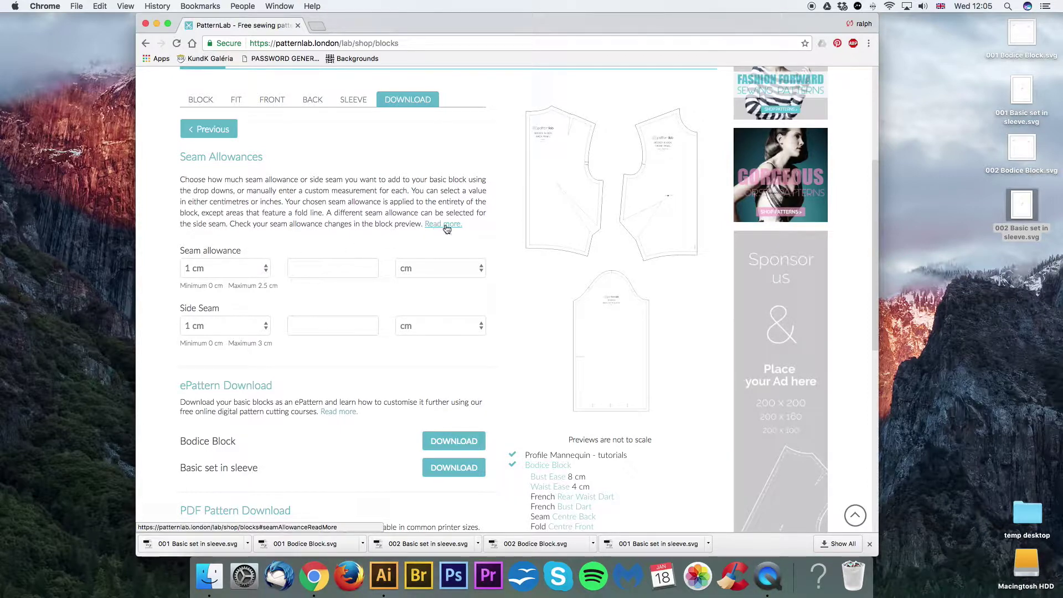
scroll(357, 299, down, 3)
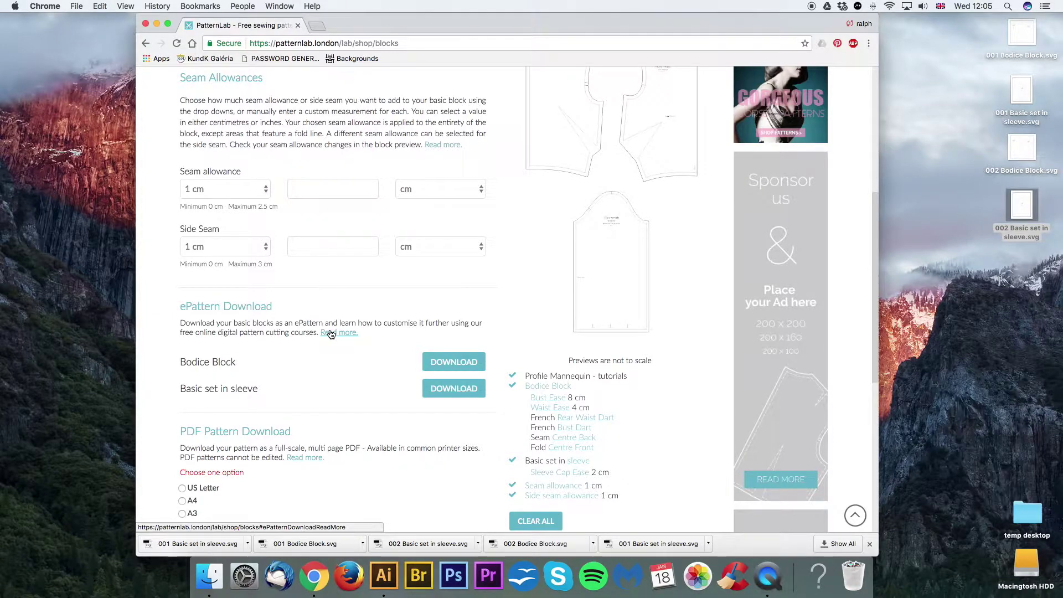
scroll(330, 334, down, 3)
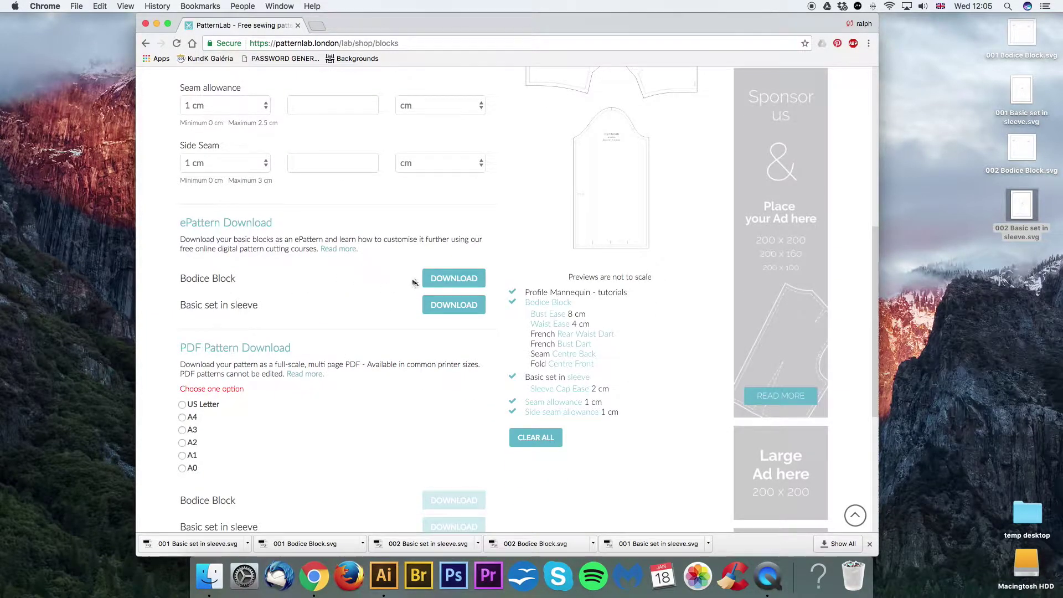
Move the four existing 001 and 002 bodice and sleeve SVG files from the desktop to the trash.
click(453, 284)
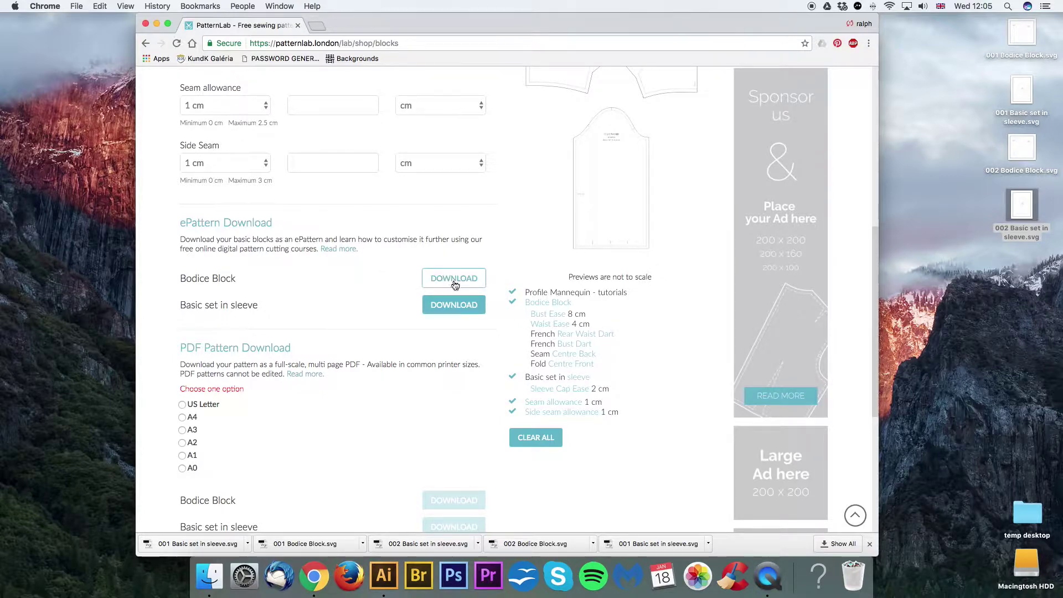
drag(980, 20, 853, 576)
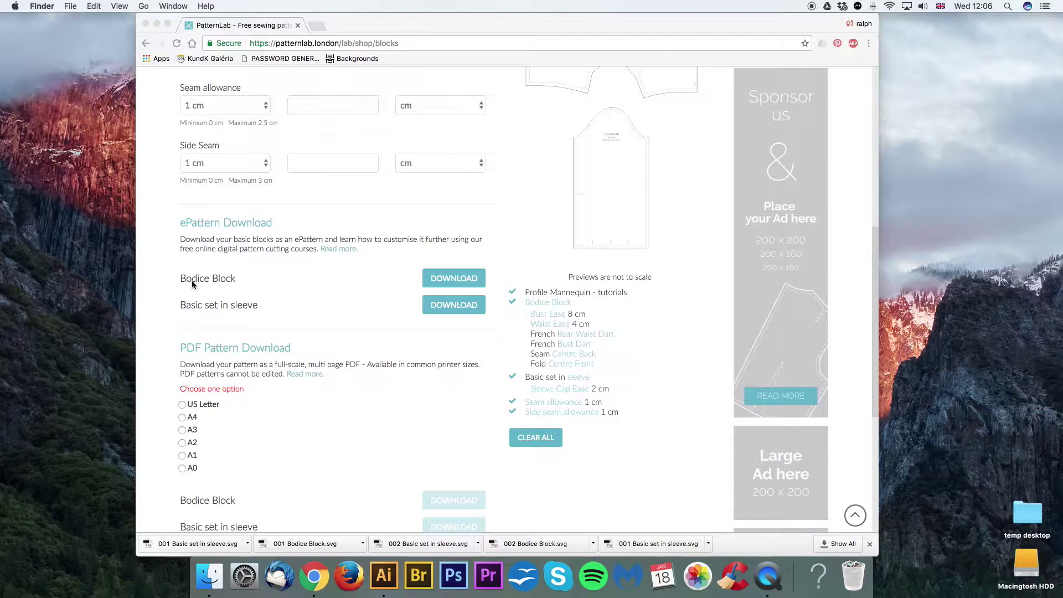
Download the Bodice Block ePattern as an SVG to the desktop, naming it 001 Bodice Block.
click(453, 280)
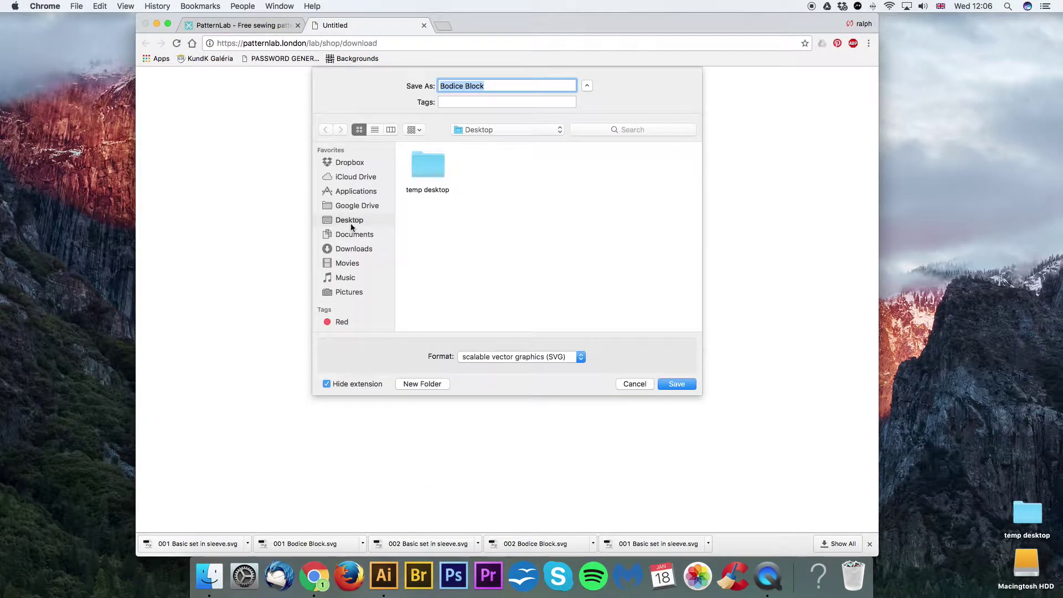
click(441, 86)
text(001)
click(676, 384)
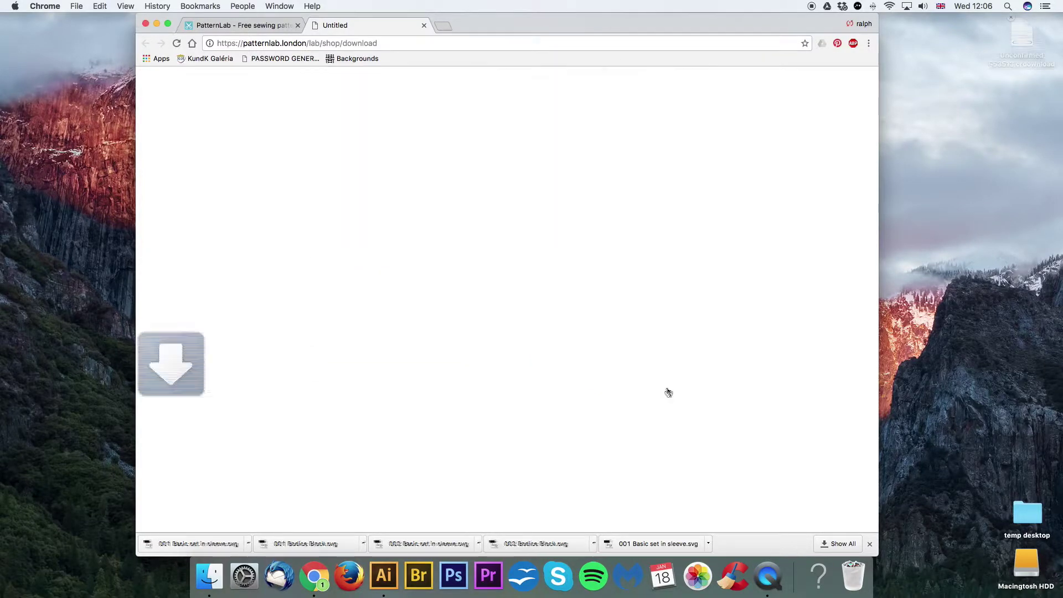
Download the Basic set in sleeve ePattern as an SVG to the desktop, naming it 001 Basic set in sleeve.
click(439, 306)
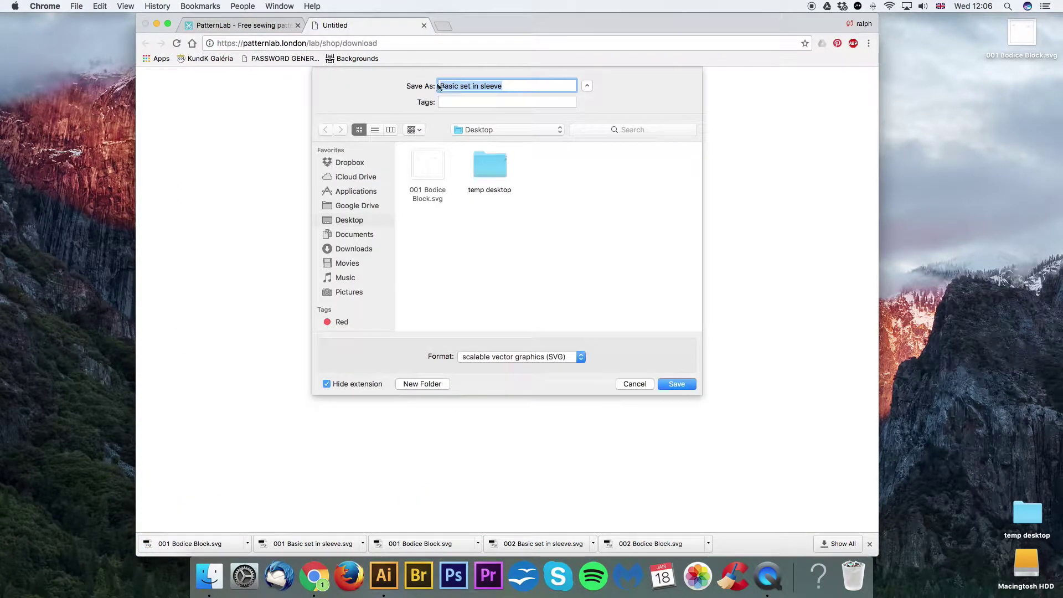
click(444, 84)
text(001)
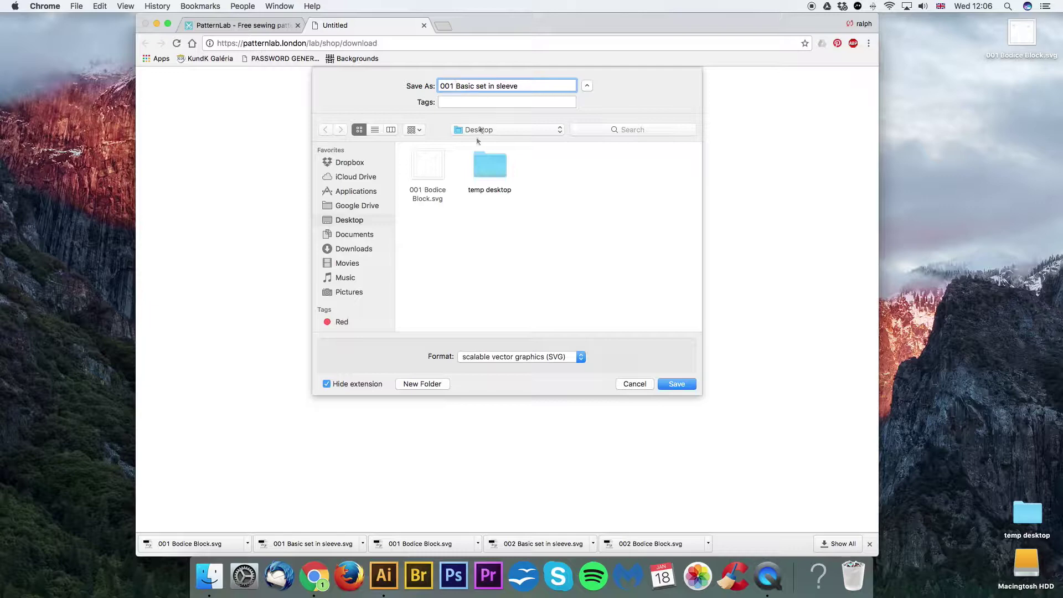
click(677, 383)
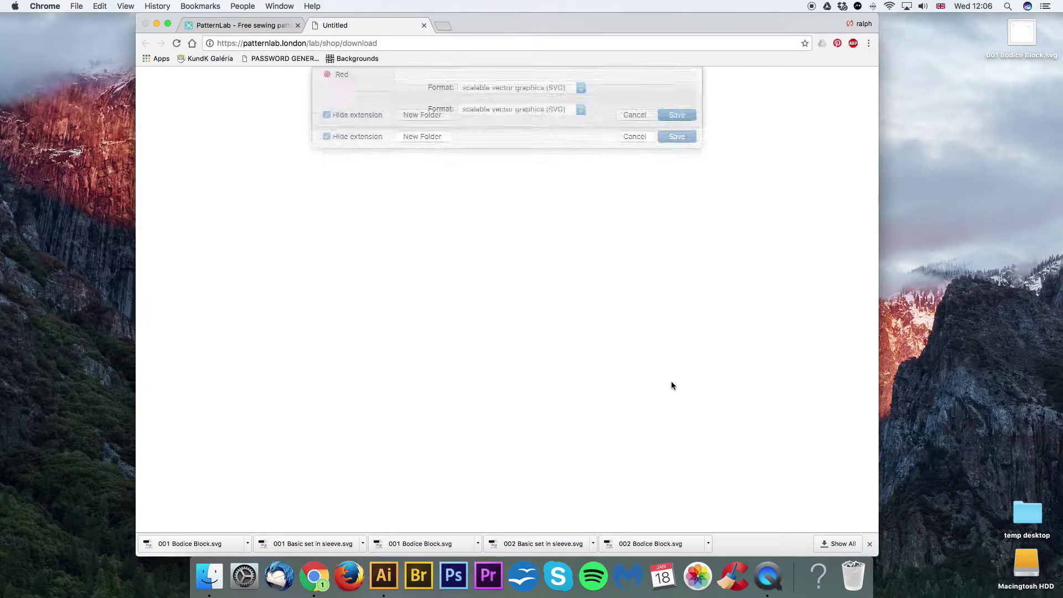
Minimize the browser and move the two downloaded SVG files together to the middle of the desktop.
click(157, 23)
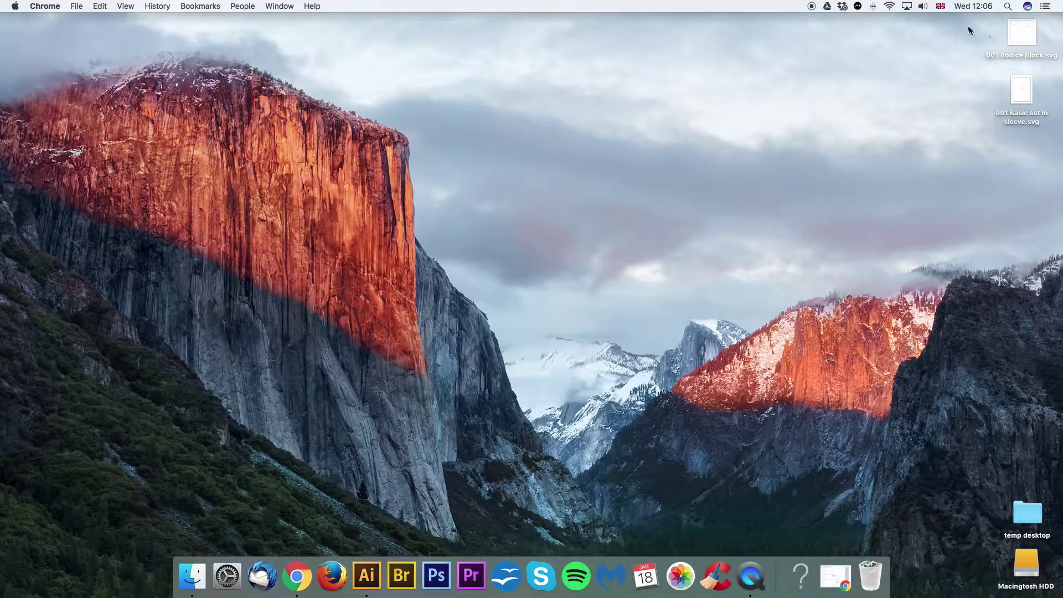
drag(974, 31, 1005, 130)
drag(1023, 32, 532, 215)
click(655, 275)
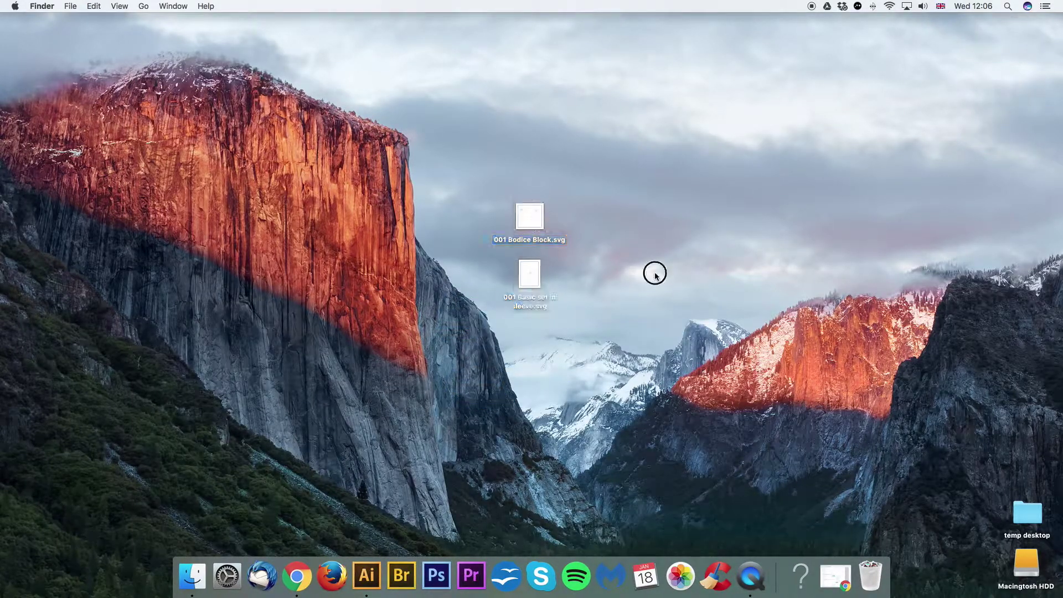
Create a desktop folder beside the two SVG files and name it STRAIGHT SLEEVE BLOCK TUTORIAL.
drag(595, 193, 481, 332)
click(590, 274)
right_click(605, 253)
click(619, 257)
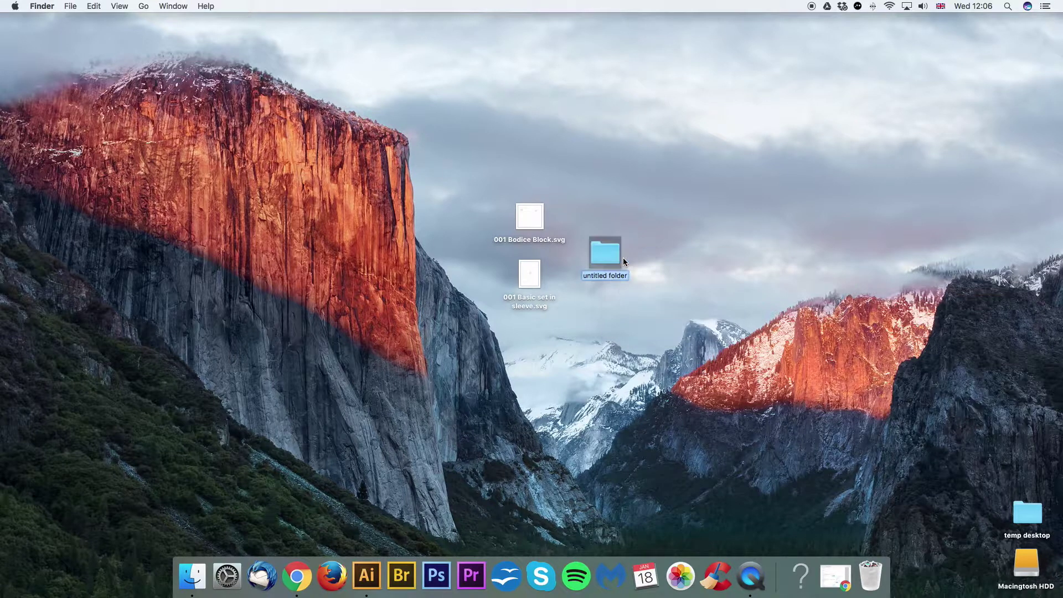
key(BackSpace)
text(STRAIGHT SLEEVE BLOCK TUTORIAL)
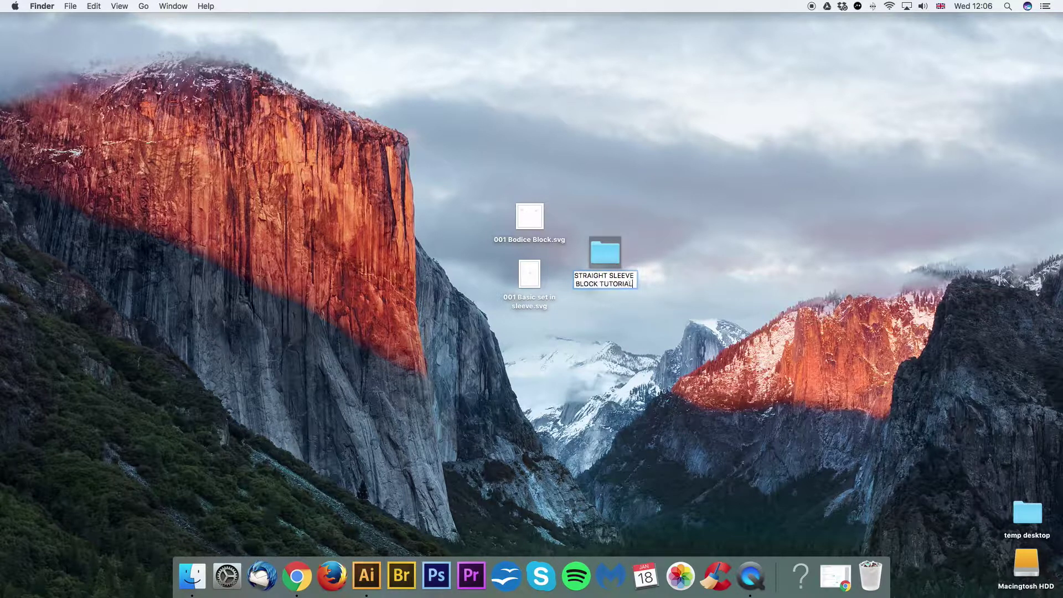
Put both SVG files in the STRAIGHT SLEEVE BLOCK TUTORIAL folder and place the folder in the desktop's upper-left corner.
click(530, 171)
drag(564, 157, 448, 374)
drag(529, 216, 38, 35)
click(243, 83)
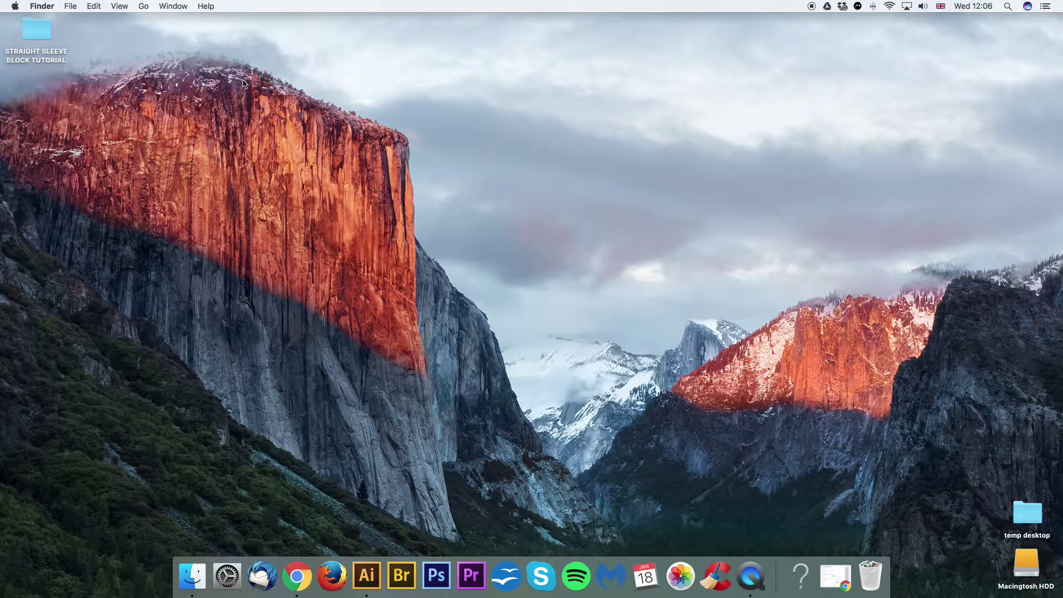
Switch to Illustrator and open 001 Basic set in sleeve.svg from the STRAIGHT SLEEVE BLOCK TUTORIAL folder on the desktop.
click(365, 573)
click(84, 6)
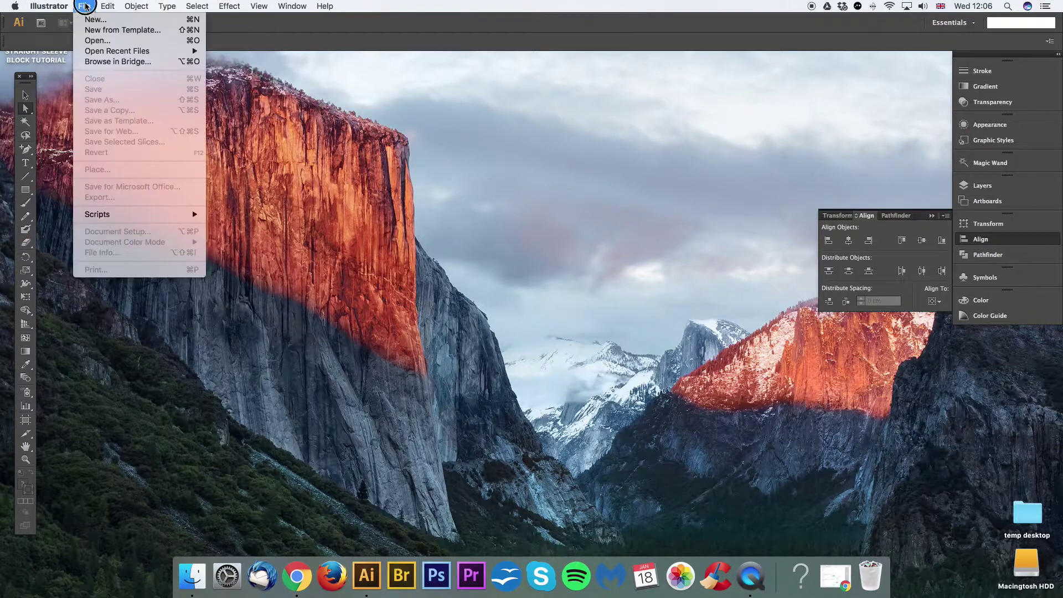
click(89, 43)
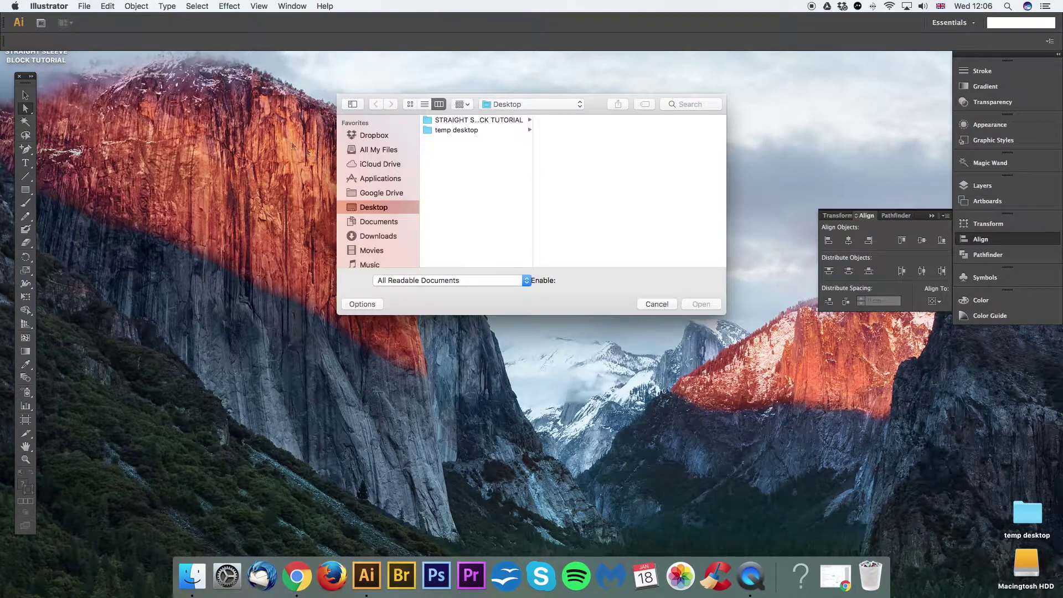
click(468, 120)
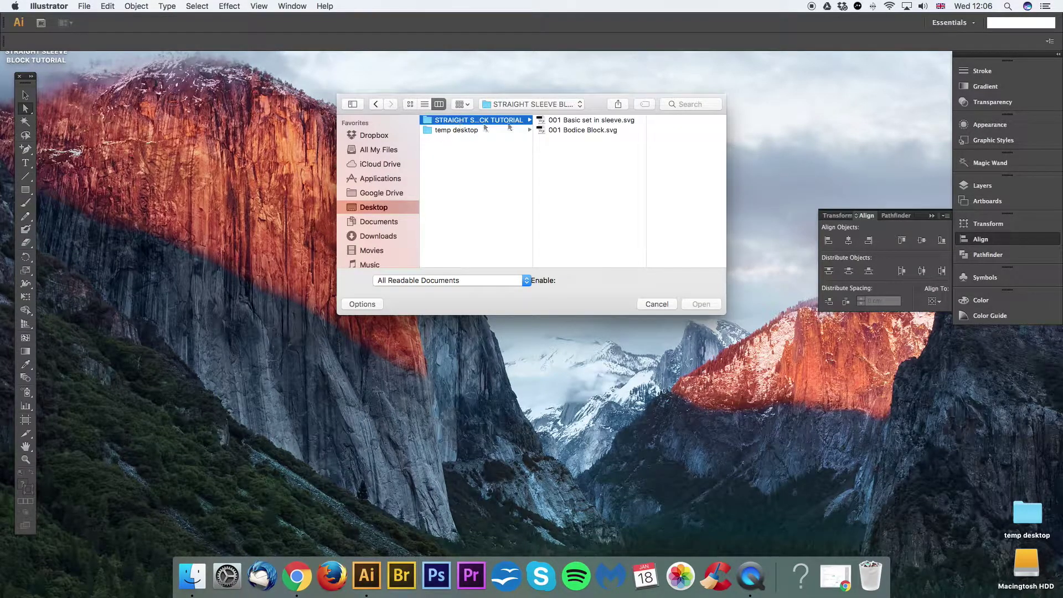
click(587, 120)
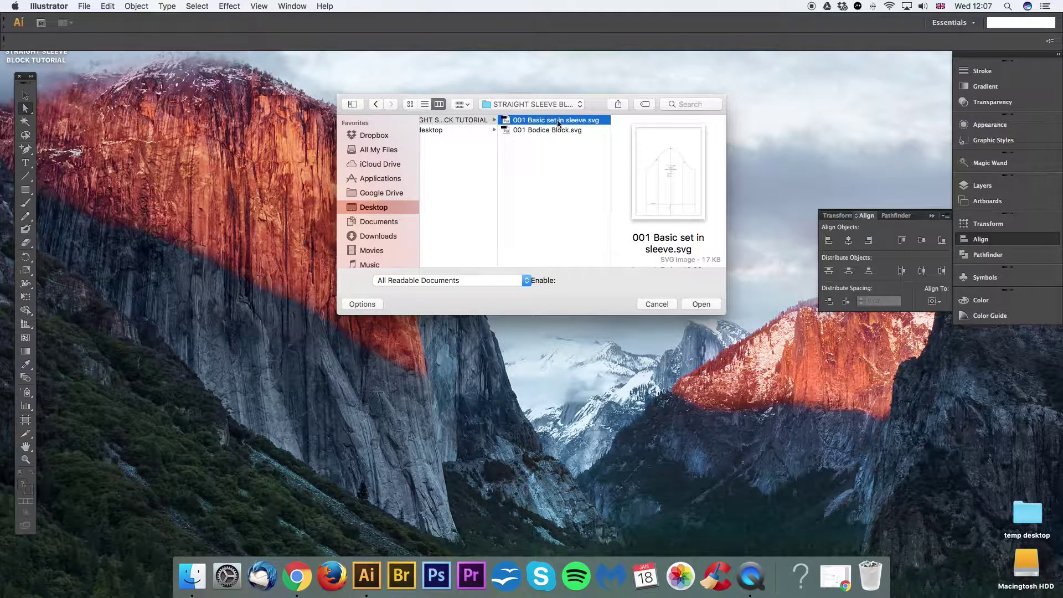
click(701, 304)
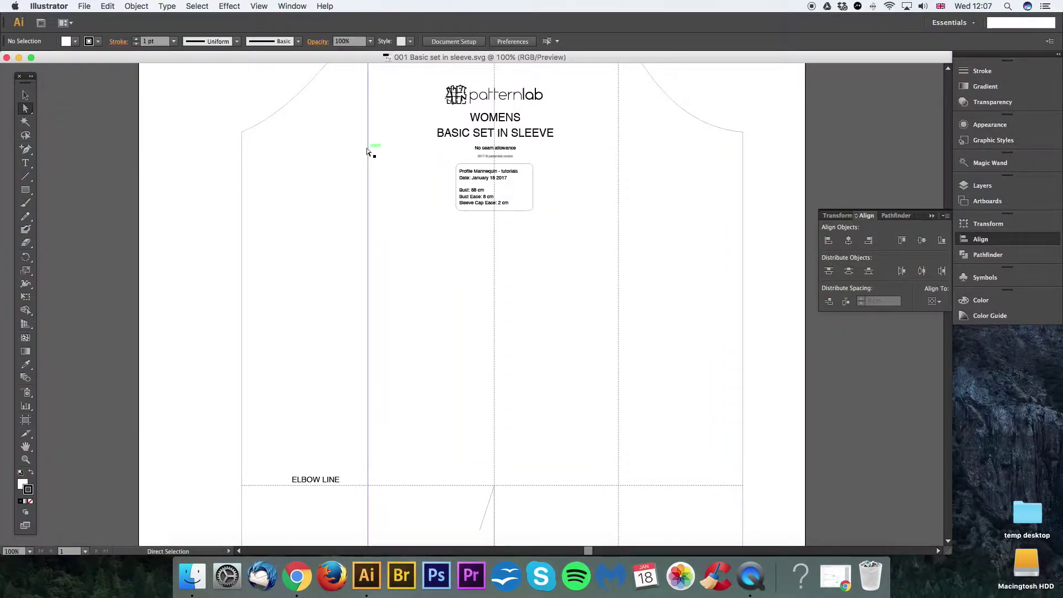
Activate the Selection tool and collapse the floating Align panel to leave the sleeve pattern unobstructed.
click(26, 95)
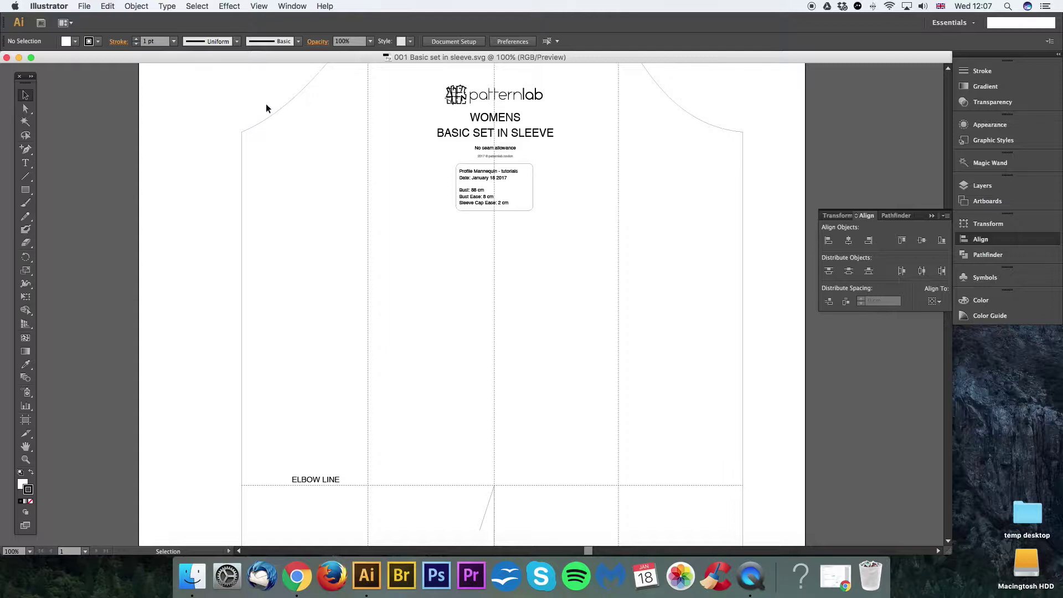
click(932, 215)
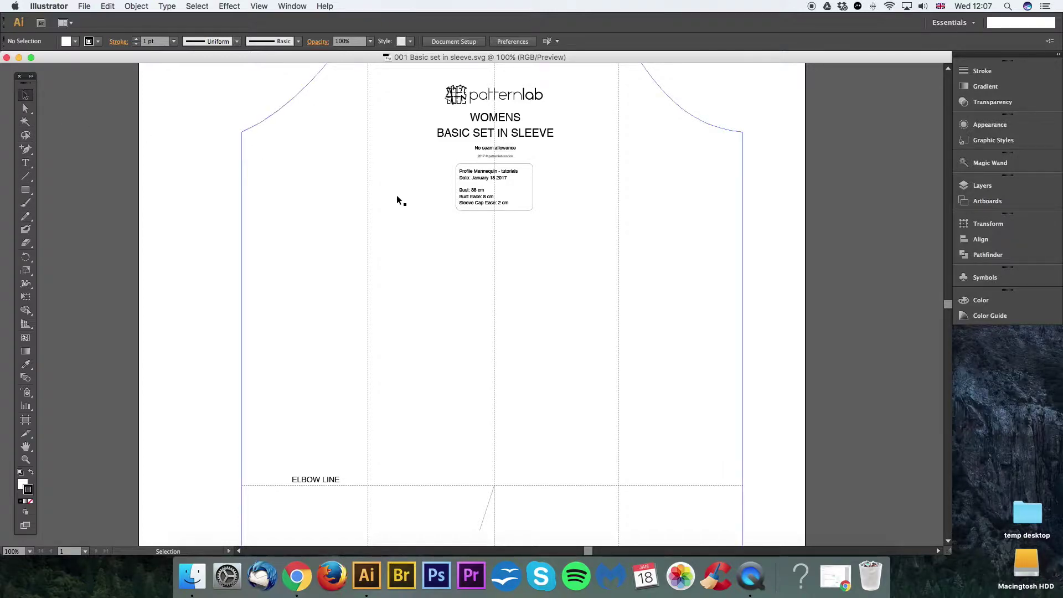
drag(646, 233, 657, 333)
key(super+minus)
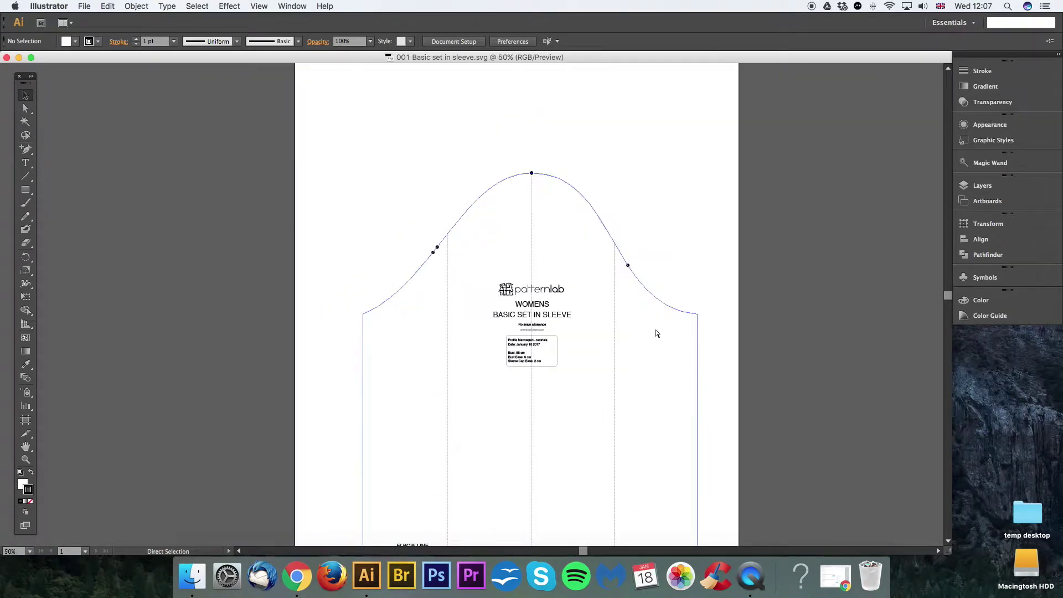
key(super+equal)
drag(745, 284, 693, 304)
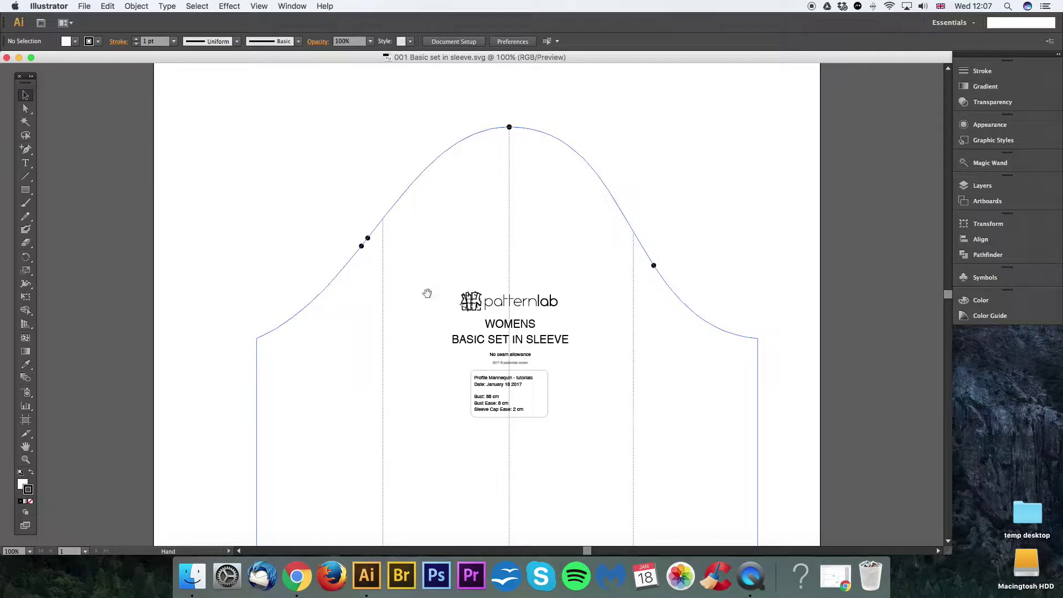
Examine the sleeve pattern's title, seam allowance note and measurement details at close range and at reduced size.
drag(421, 302, 562, 266)
drag(566, 310, 578, 302)
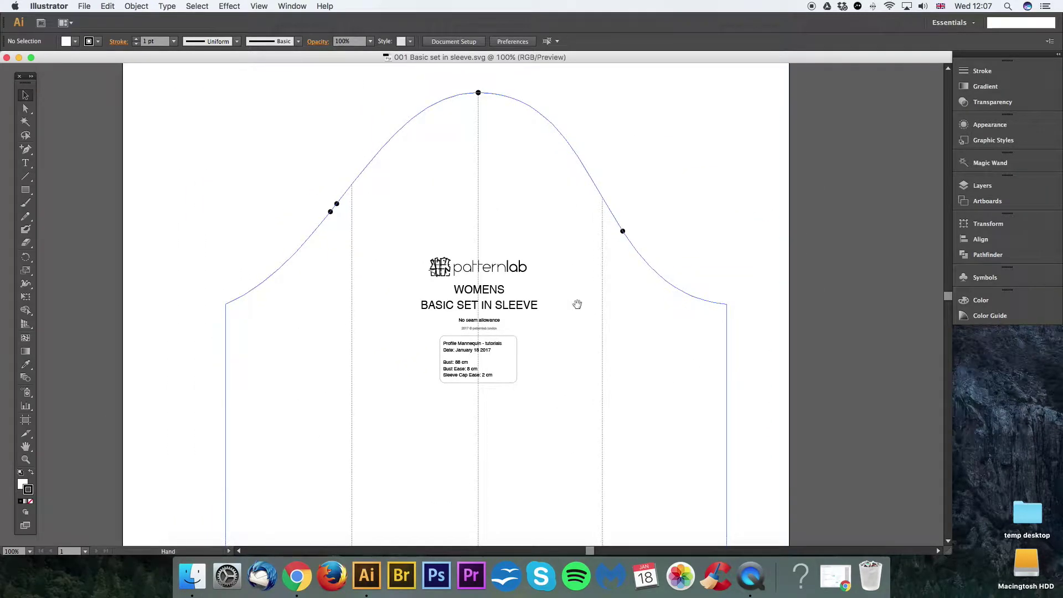
key(a)
key(super+equal)
key(super+equal)
key(super+equal)
key(super+equal)
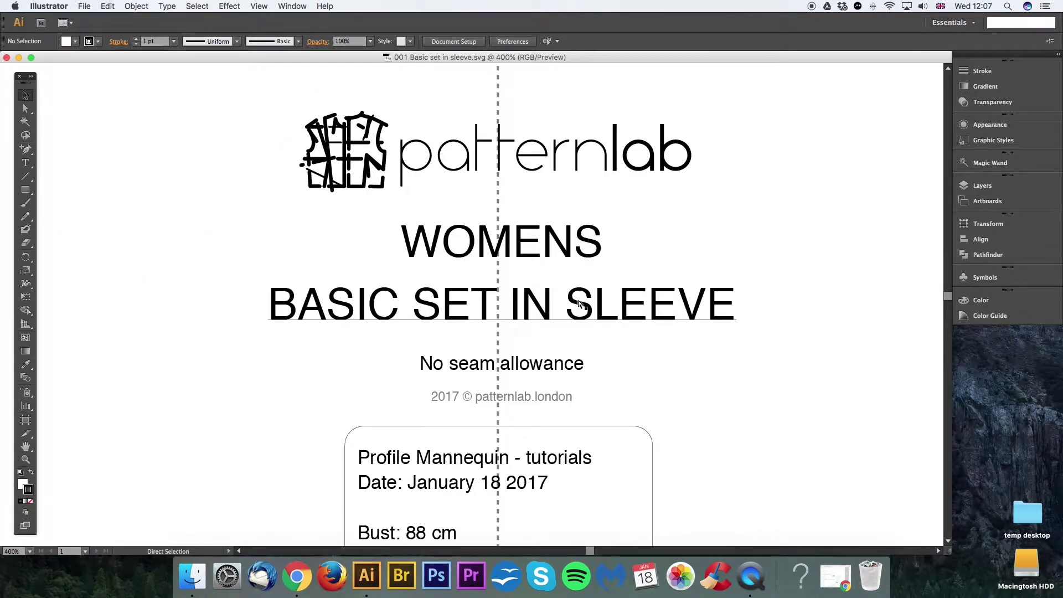
key(super+minus)
key(super+minus)
key(super+minus)
key(super+minus)
key(super+minus)
key(super+minus)
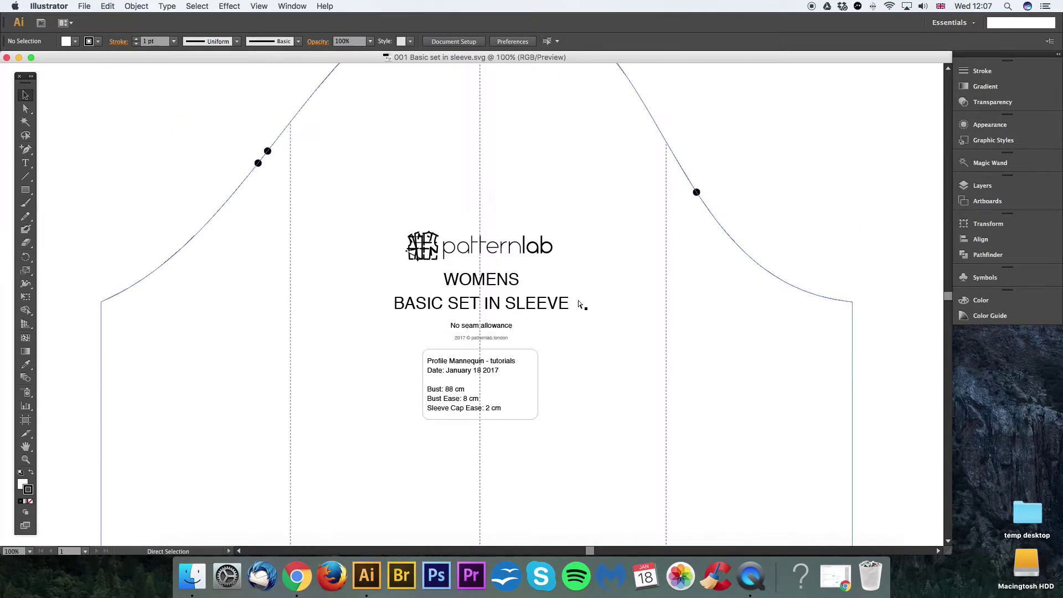
key(super+equal)
key(super+equal)
key(super+equal)
key(super+equal)
key(super+minus)
key(super+minus)
key(super+minus)
key(super+minus)
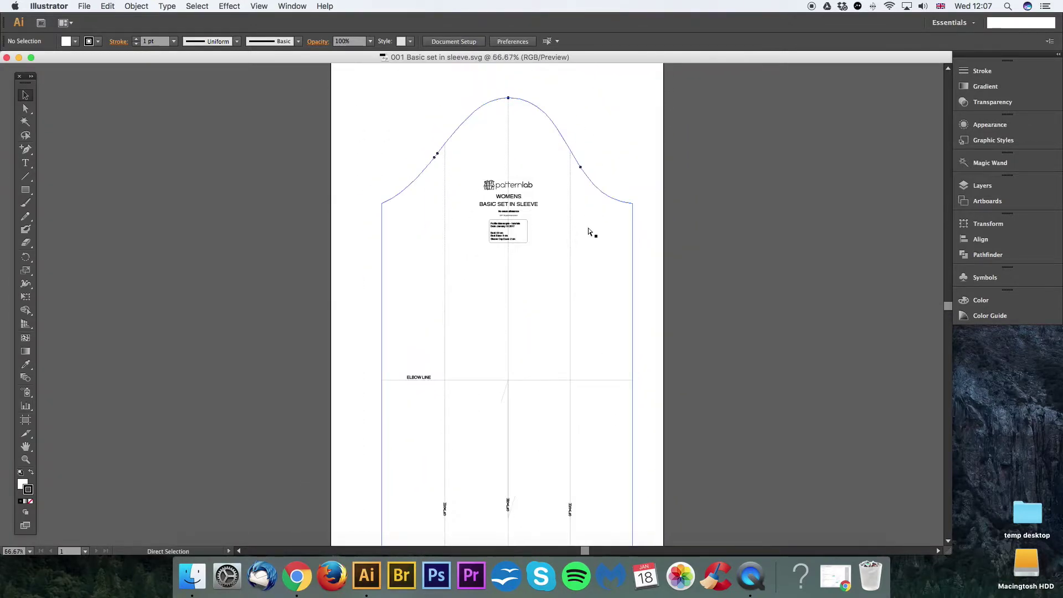
Review the whole sleeve block, including its cap notches, underarm corners, elbow line, dashed vertical lines and hem.
key(super+equal)
key(super+equal)
key(super+equal)
drag(687, 148, 527, 492)
key(super+minus)
key(super+minus)
key(super+minus)
drag(602, 324, 628, 206)
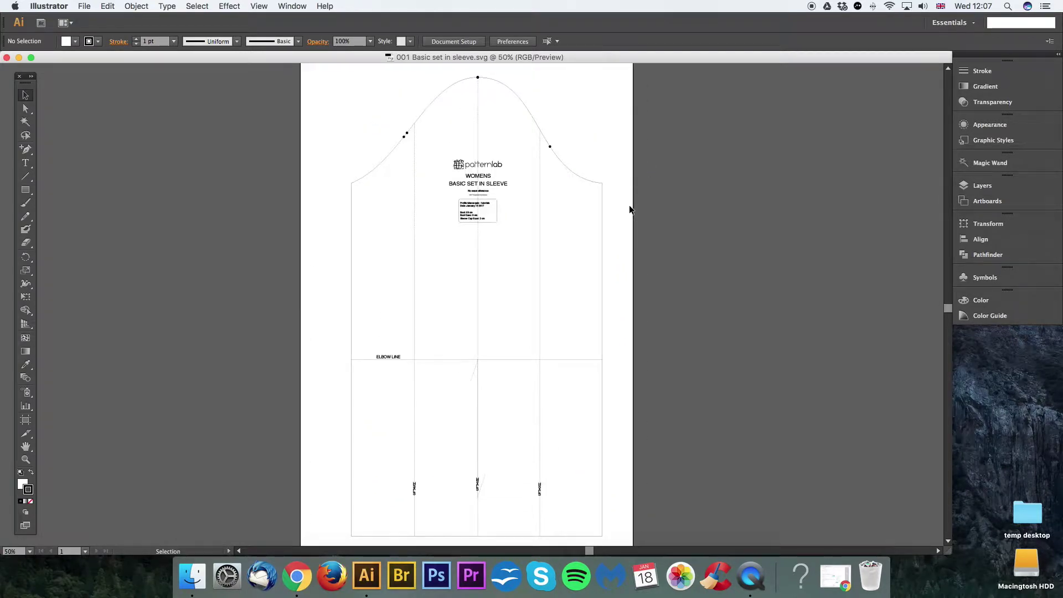
mouse_move(612, 265)
mouse_down()
mouse_move(608, 304)
mouse_move(613, 264)
mouse_up()
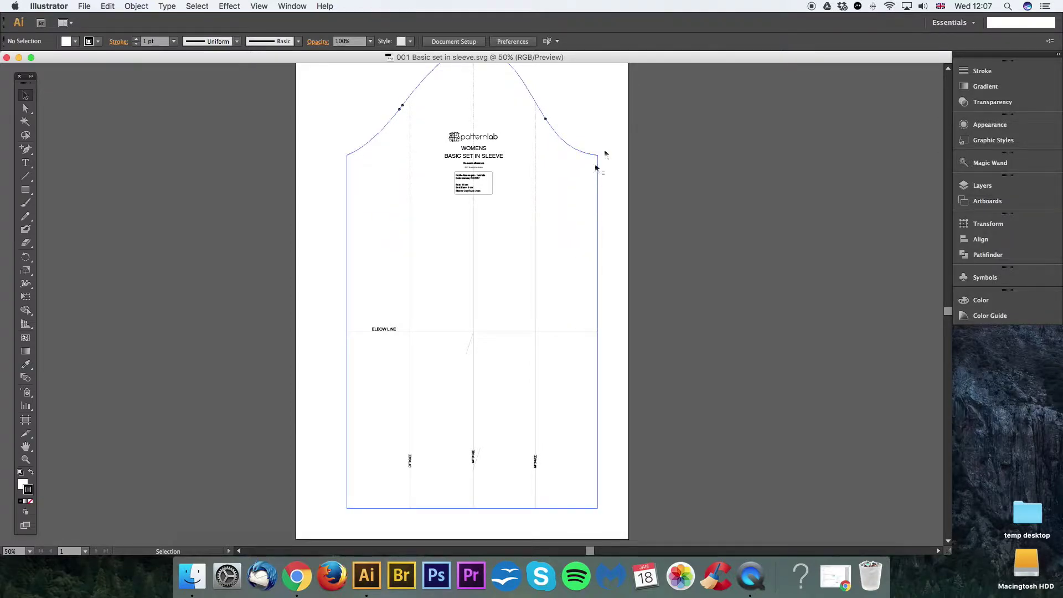
scroll(604, 499, right, 1)
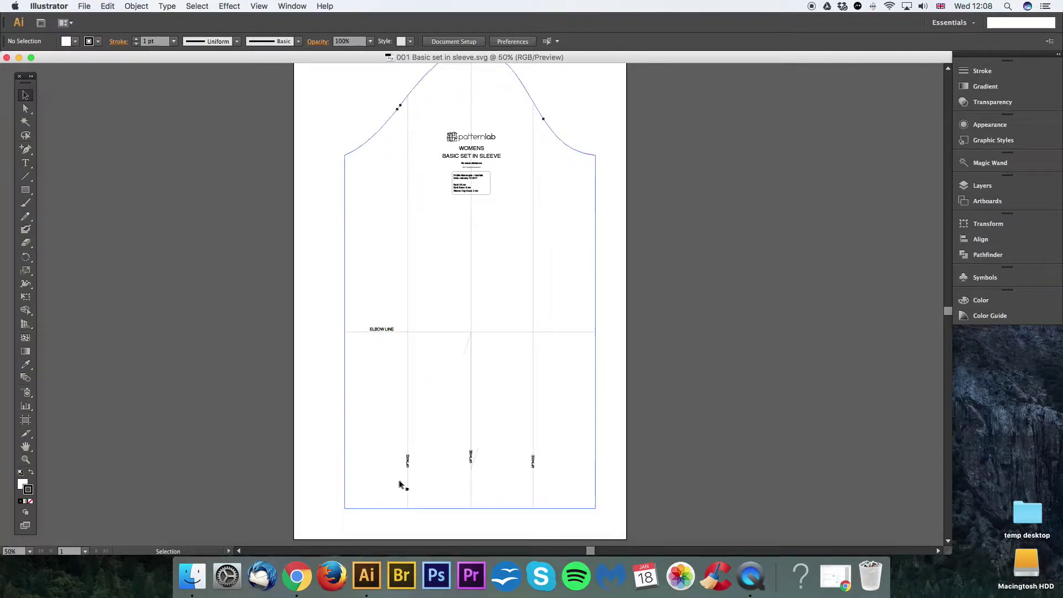
key(space)
drag(587, 339, 622, 316)
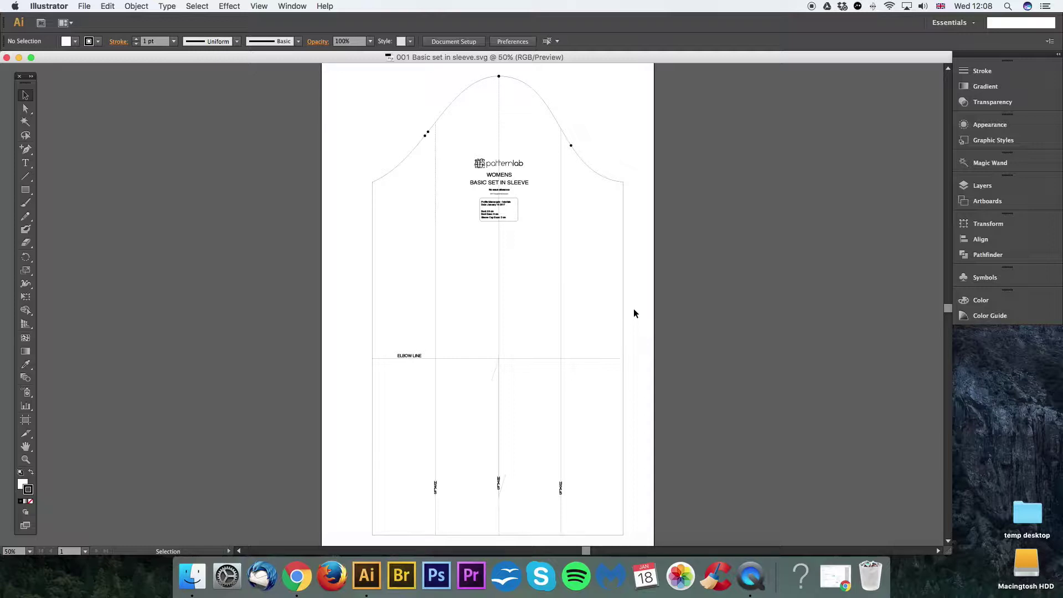
drag(635, 313, 701, 315)
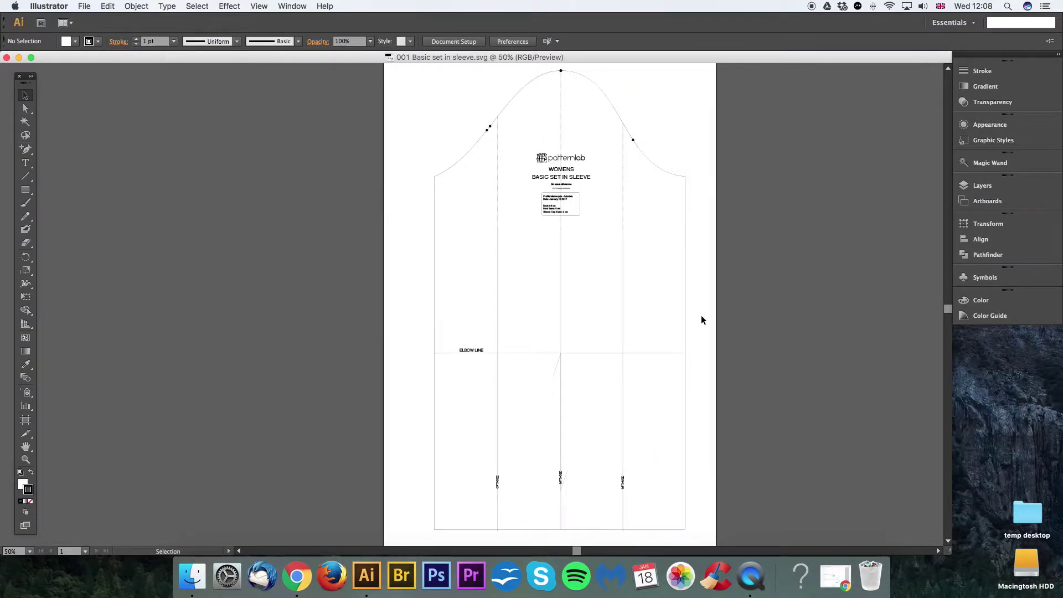
scroll(623, 199, right, 2)
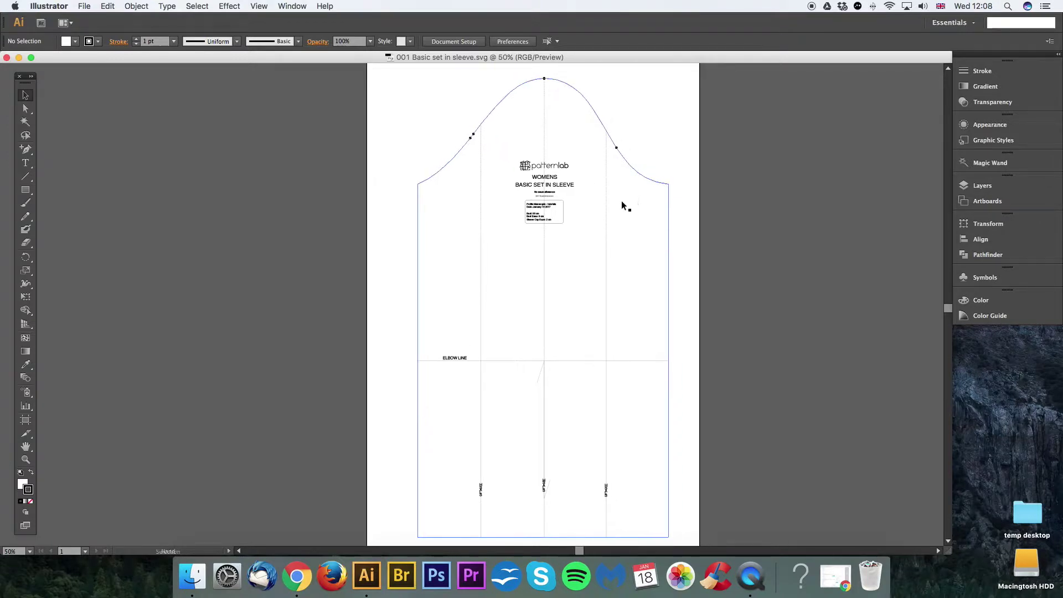
Ungroup the whole sleeve pattern into separate objects and deselect it.
click(643, 361)
click(704, 311)
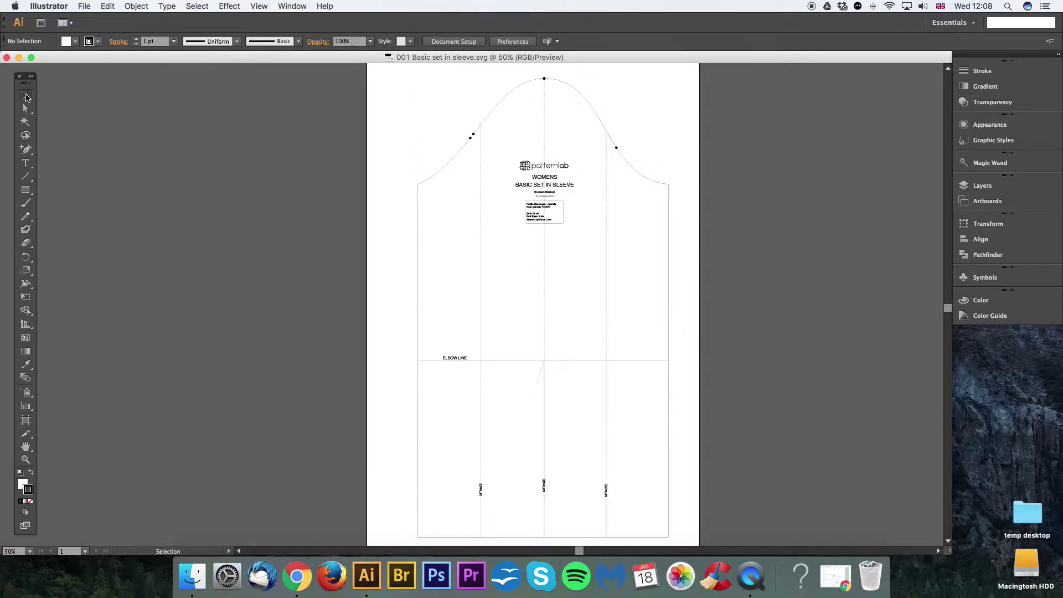
click(25, 95)
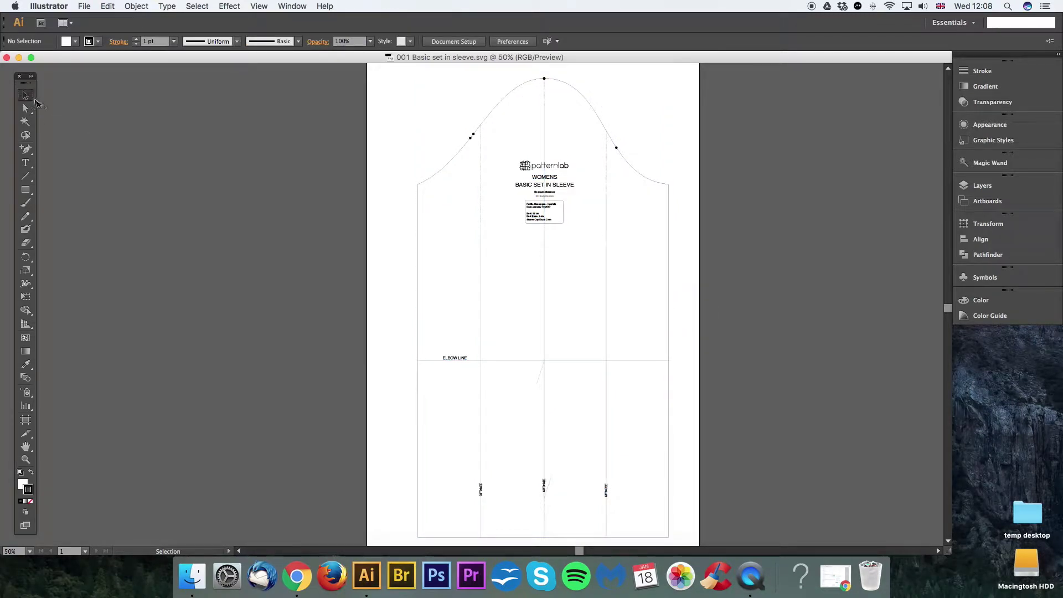
click(440, 167)
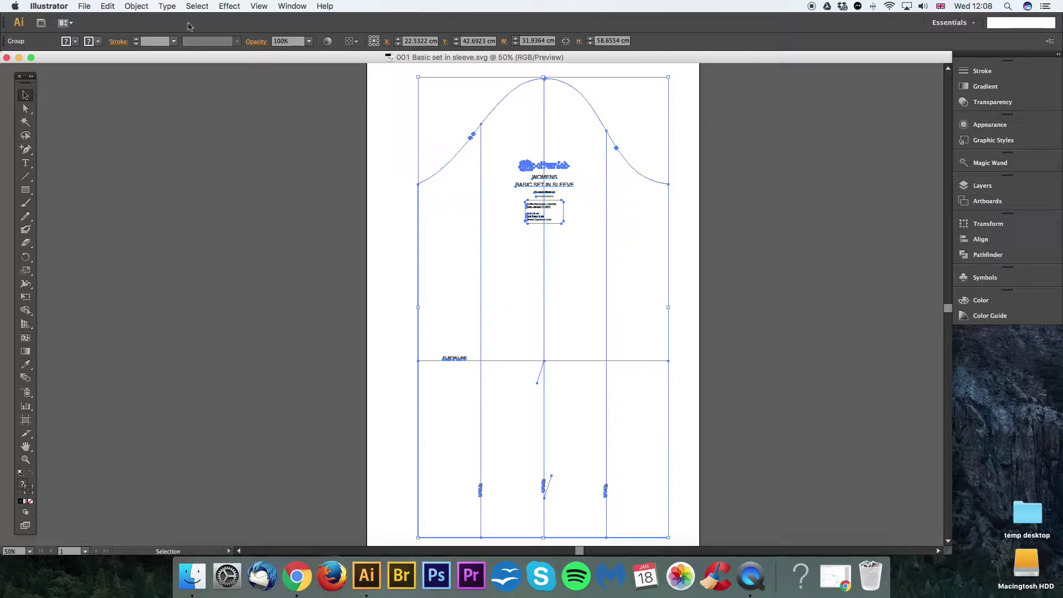
click(133, 7)
click(138, 57)
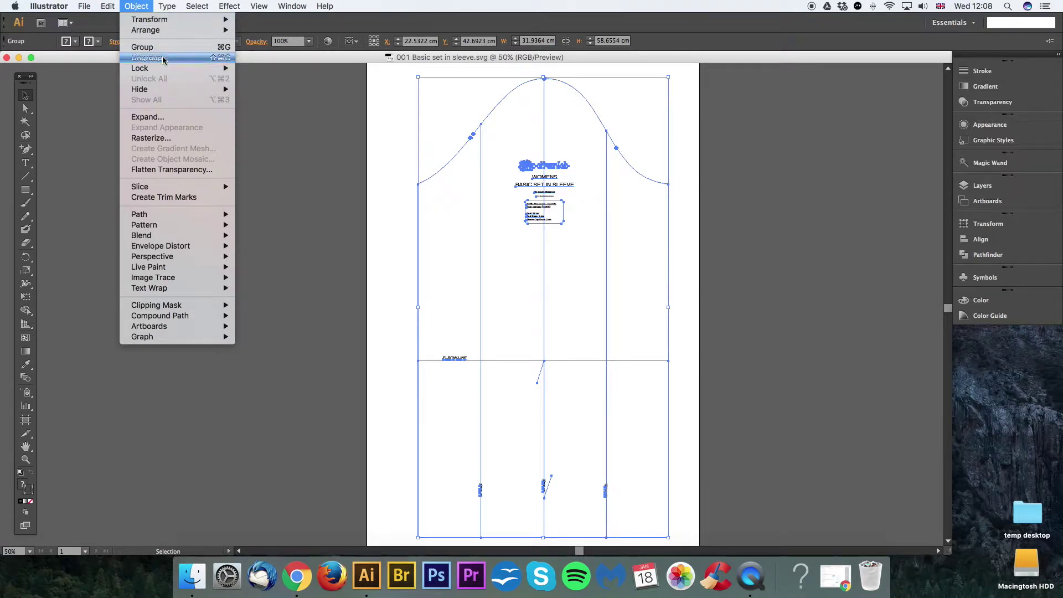
click(680, 155)
Check the pattern parts individually by selecting the vertical lines and the elbow line one after another.
click(646, 175)
click(607, 227)
click(545, 145)
click(481, 234)
scroll(517, 364, down, 2)
click(498, 360)
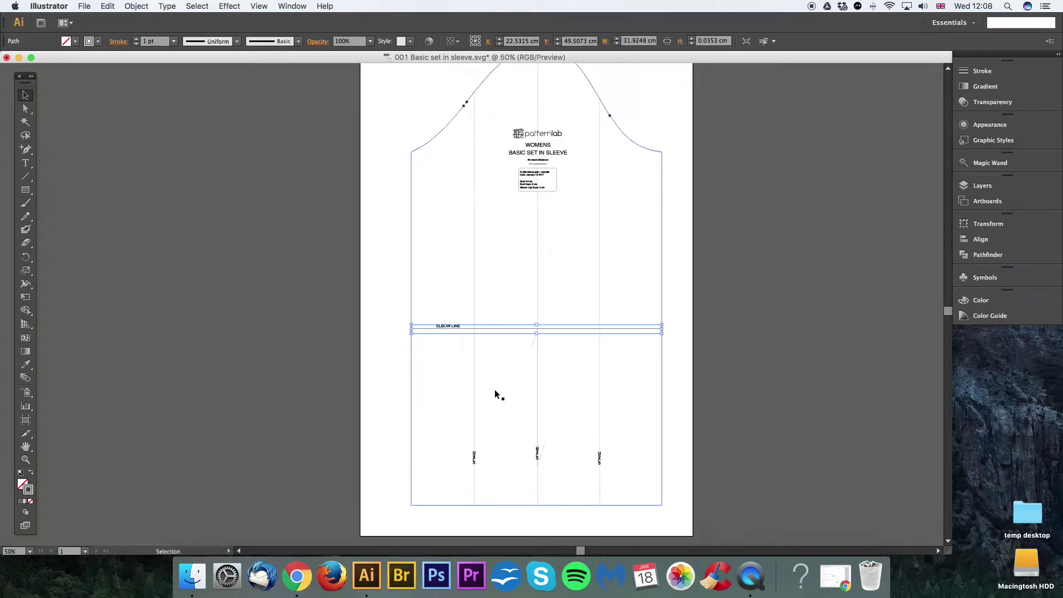
click(709, 209)
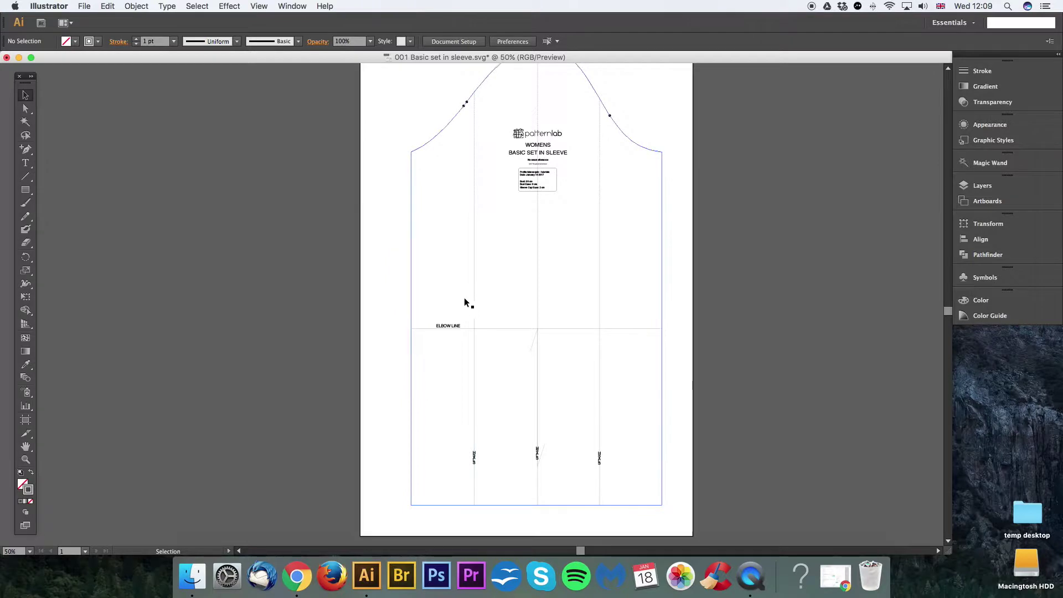
scroll(462, 271, up, 1)
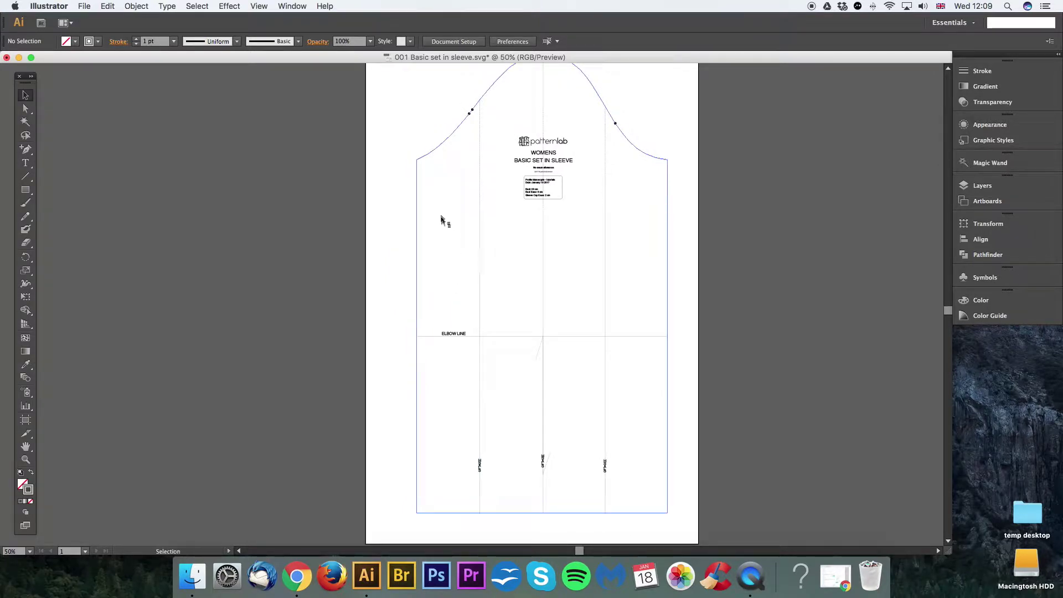
Set the sleeve outline's fill to None so that the lines and labels inside it can be selected.
click(426, 164)
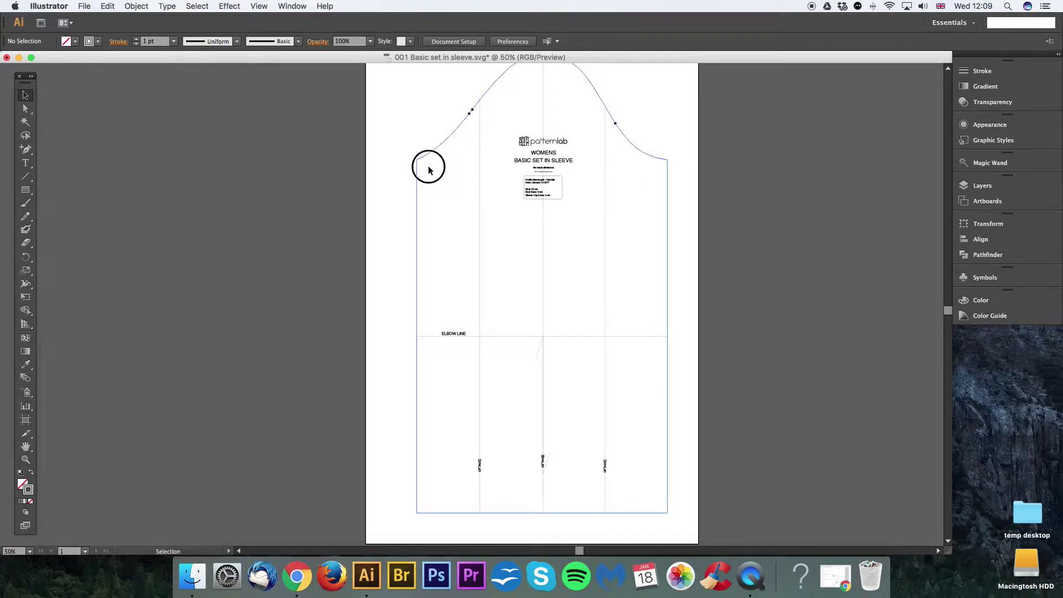
click(23, 483)
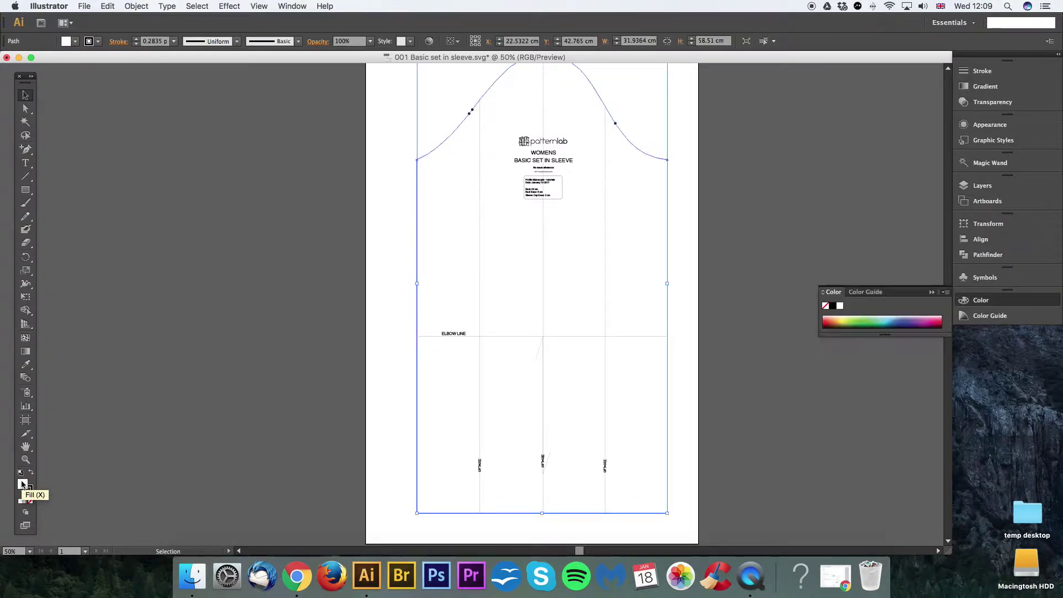
click(31, 501)
click(451, 333)
click(458, 304)
click(461, 307)
drag(434, 306, 481, 364)
key(cmd+z)
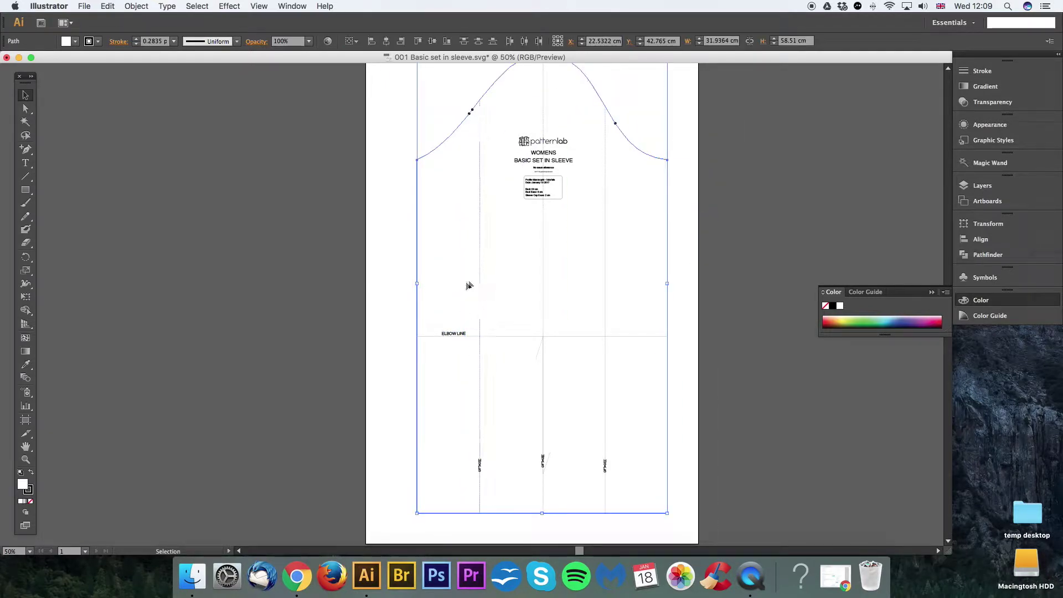
click(30, 501)
click(387, 325)
Copy the elbow line up to the underarm level so that it spans the two underarm corners.
drag(435, 294, 504, 304)
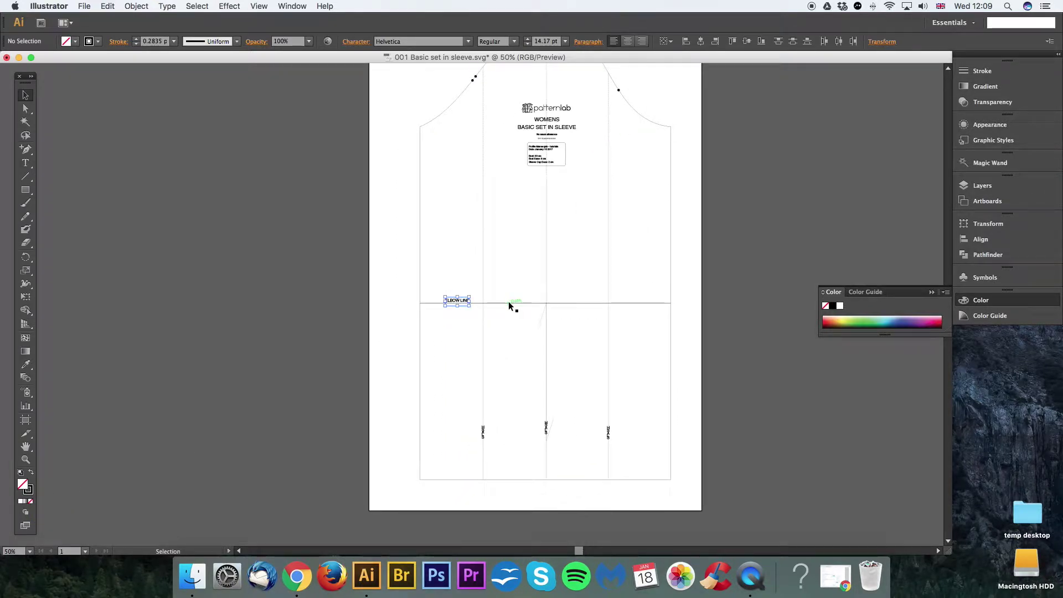
click(509, 304)
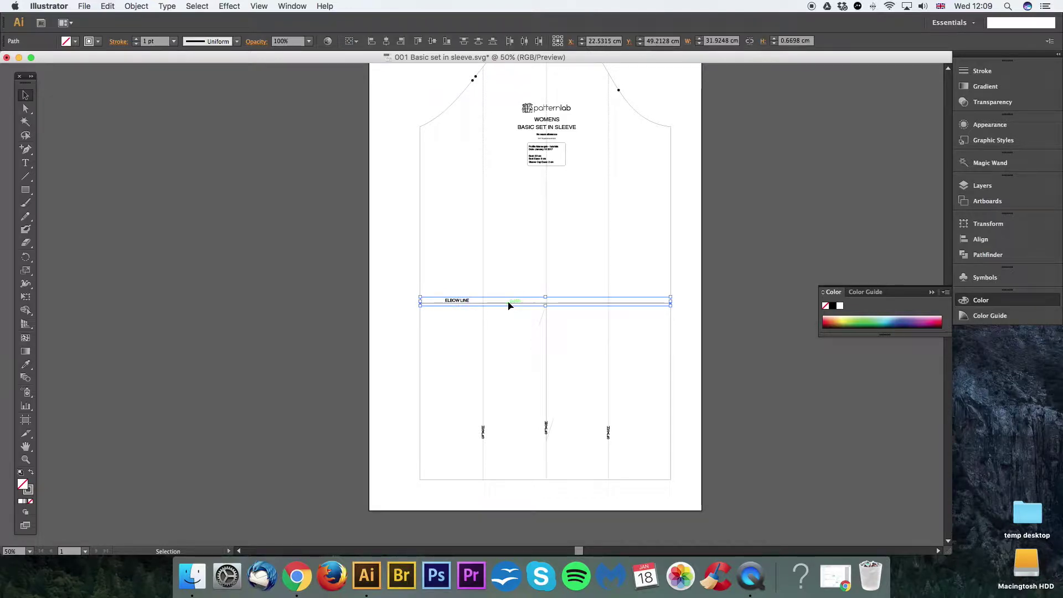
key(a)
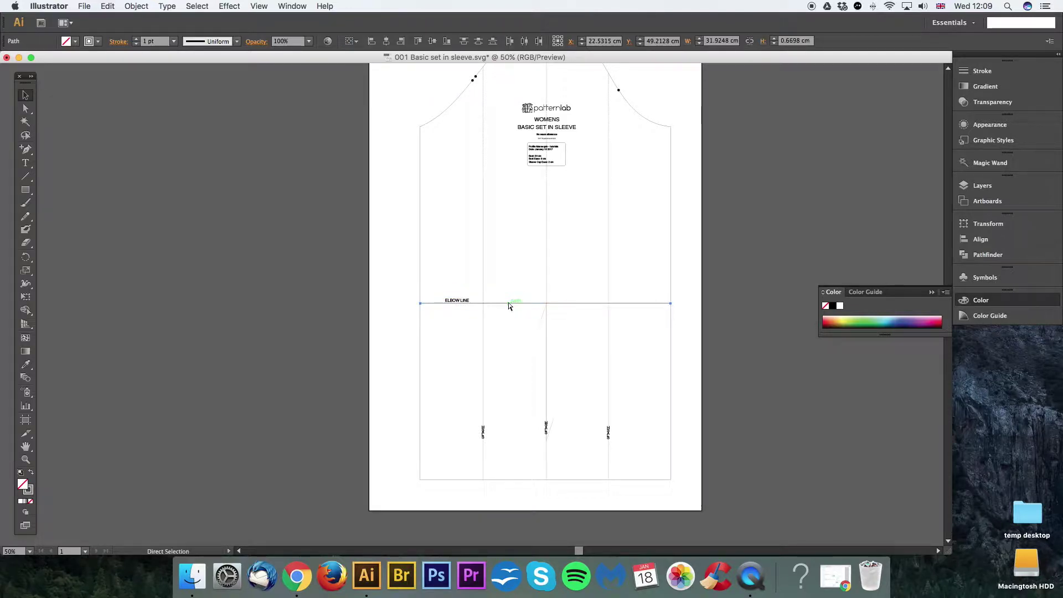
key(v)
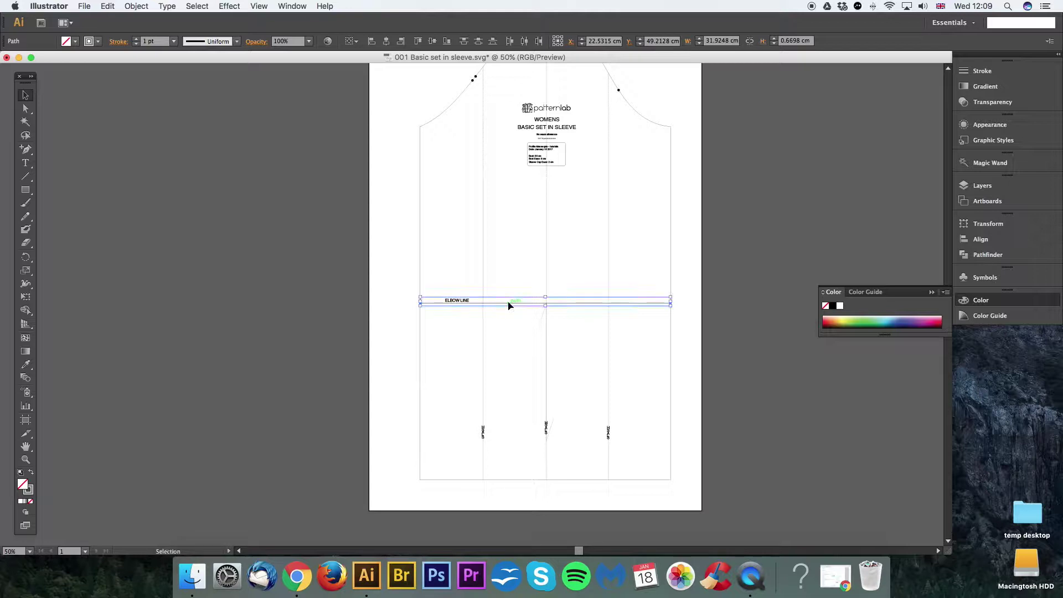
click(116, 5)
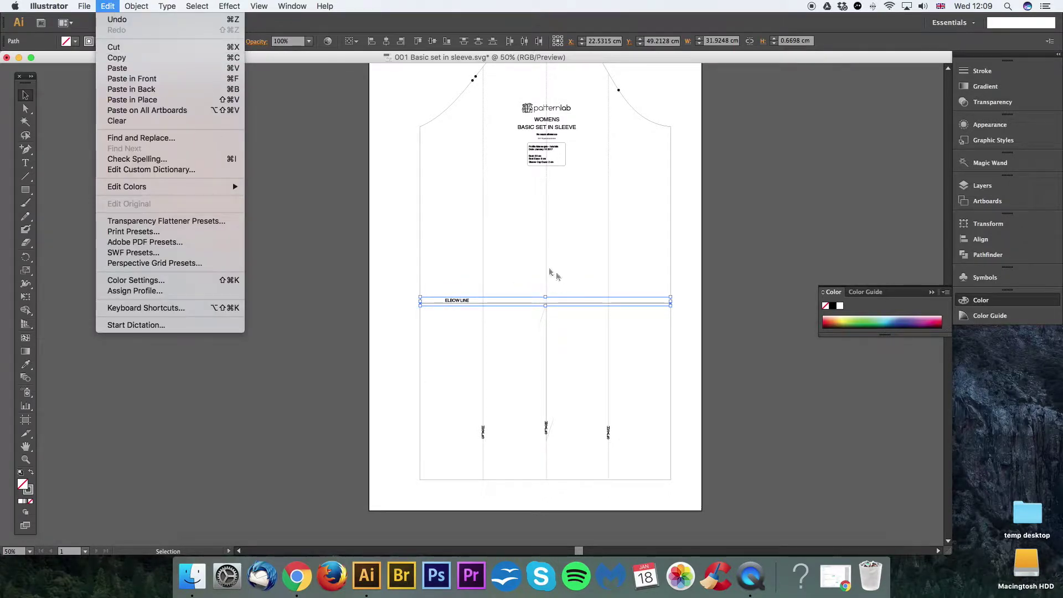
click(525, 260)
drag(481, 301, 454, 214)
click(107, 6)
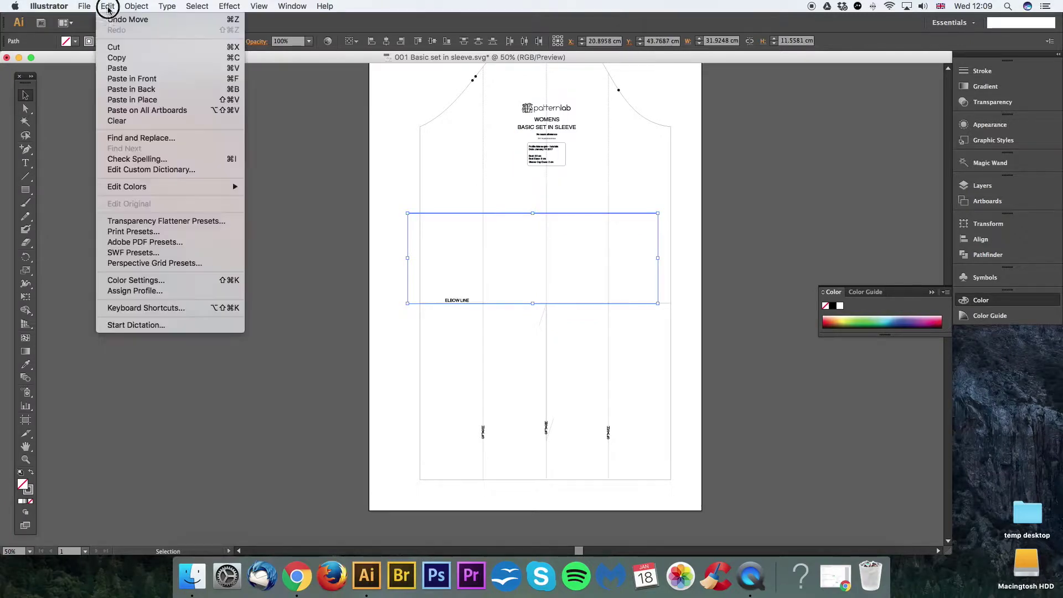
click(127, 19)
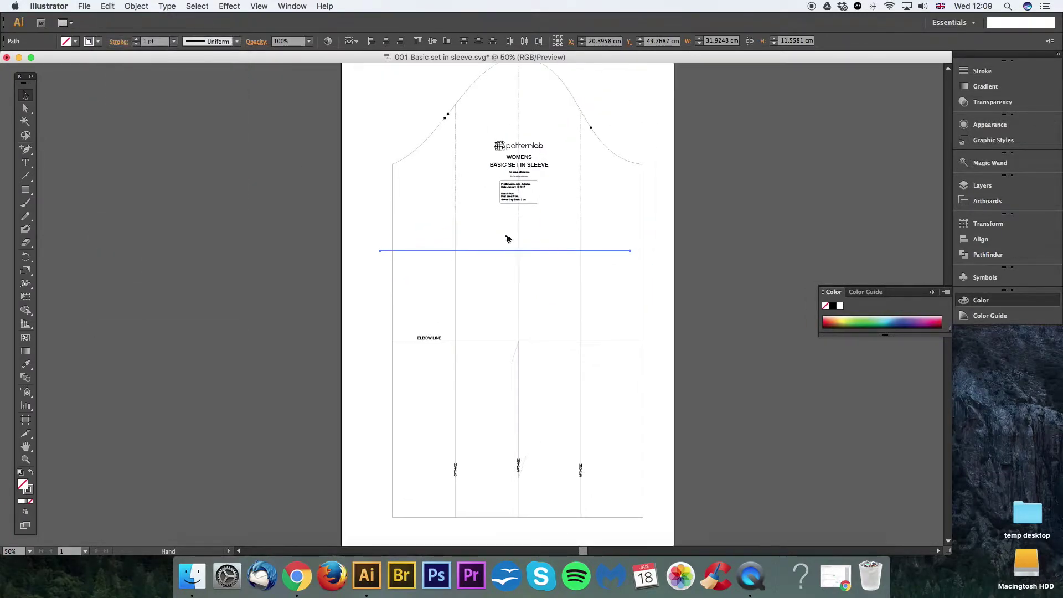
drag(480, 250, 493, 164)
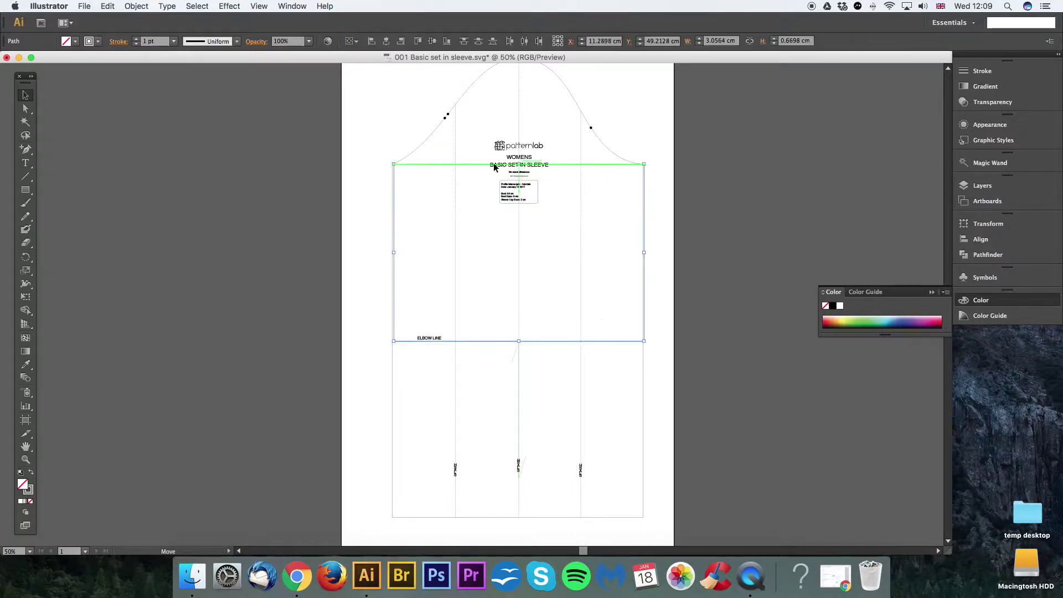
key(super+z)
Place copies of the horizontal line midway between underarm and elbow and midway between elbow and hem.
drag(487, 303, 534, 250)
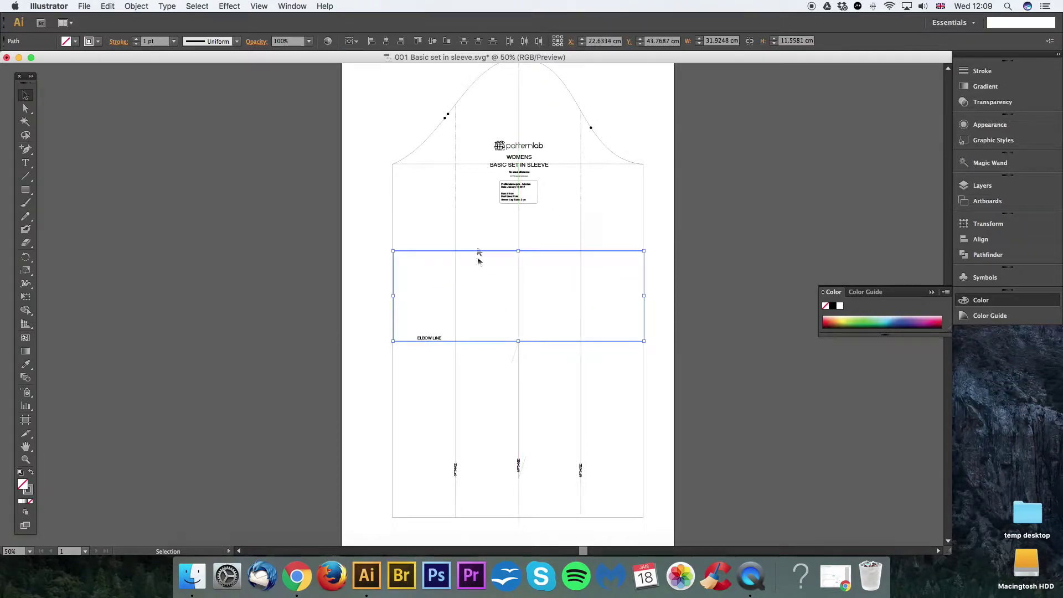
scroll(480, 301, down, 5)
click(494, 303)
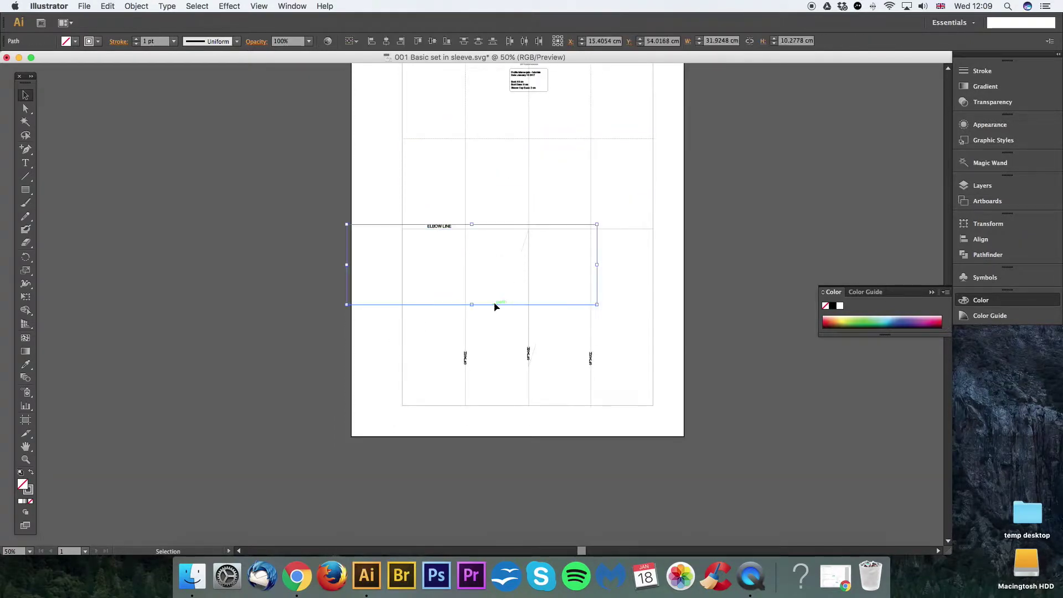
drag(493, 304, 550, 316)
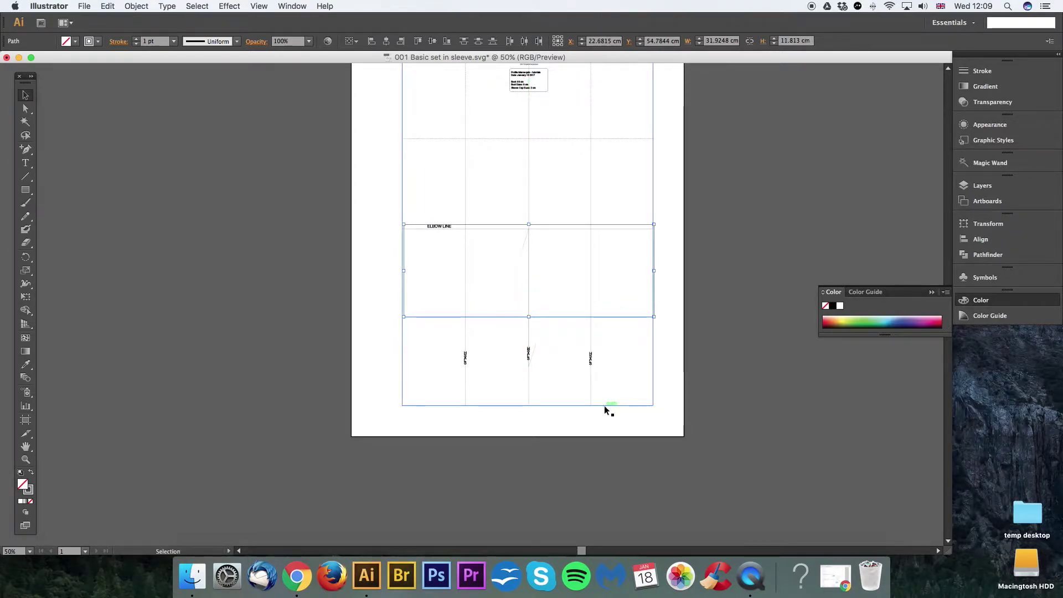
Place another copy of the horizontal line along the sleeve's hem and check it against the outline's lower corner.
click(612, 278)
key(a)
click(562, 304)
drag(562, 304, 622, 408)
drag(636, 366, 619, 426)
click(644, 349)
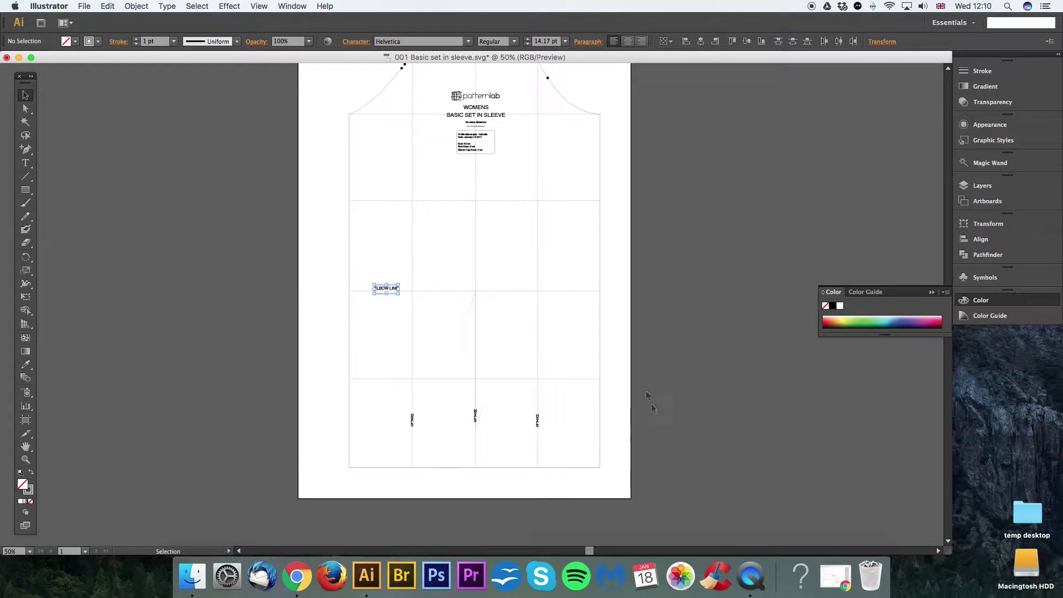
click(600, 468)
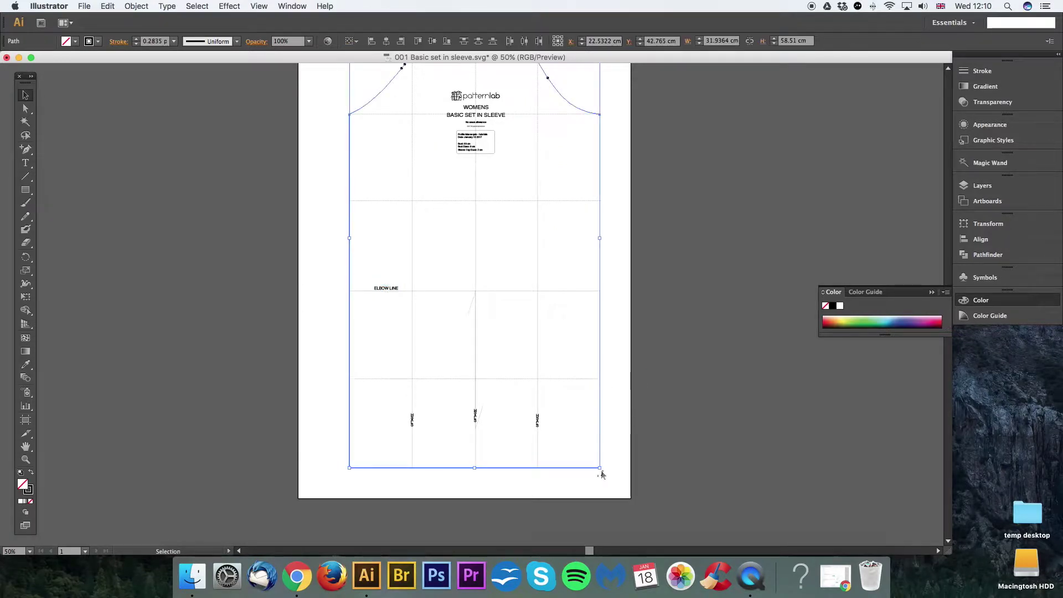
click(581, 470)
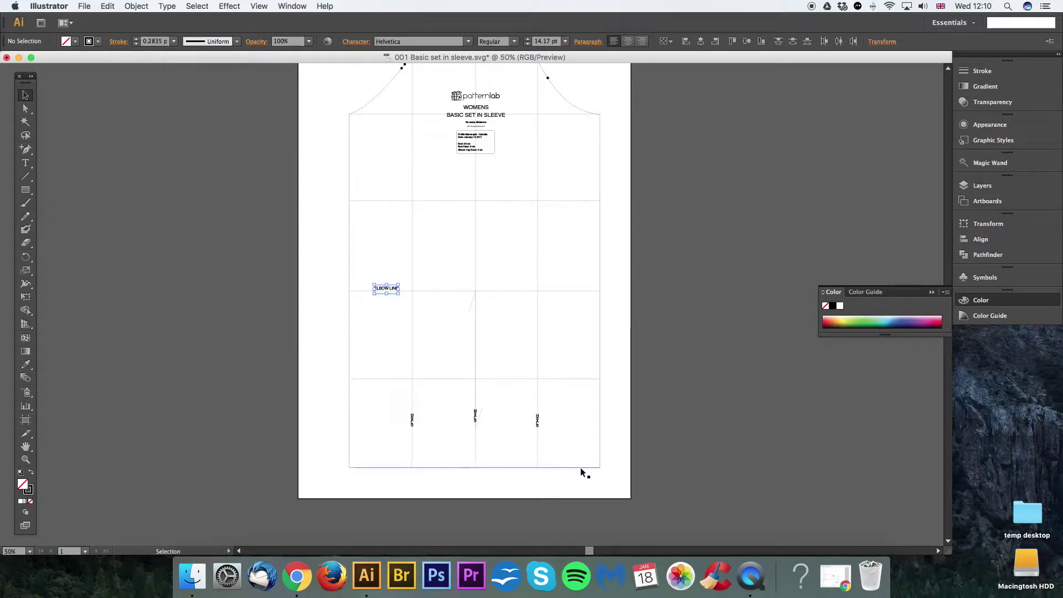
click(580, 467)
key(alt+super+bracketright)
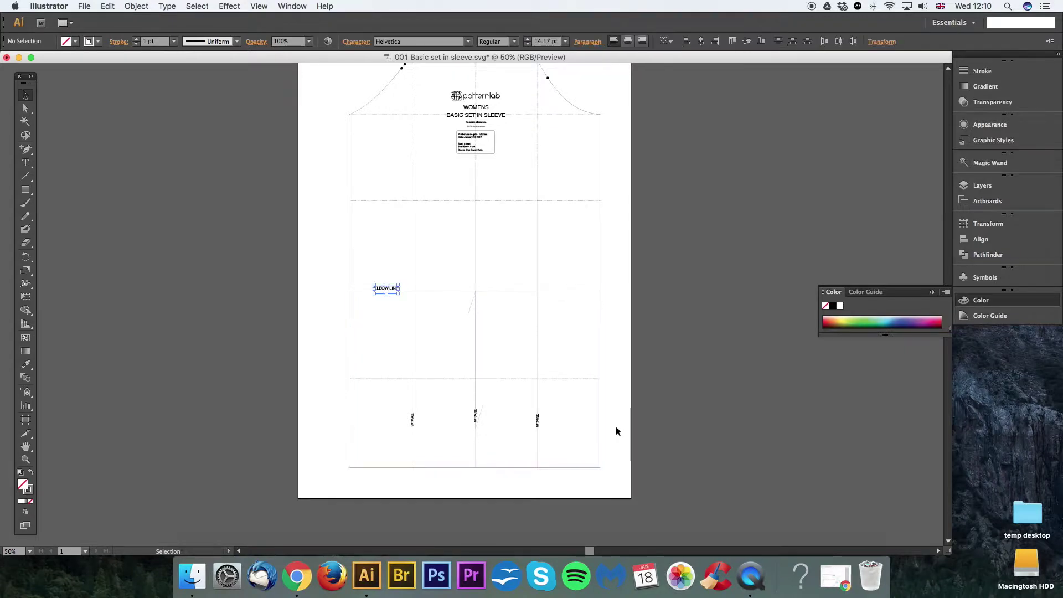
Try to distribute the five horizontal lines evenly between underarm and hem by their vertical centres.
click(558, 466)
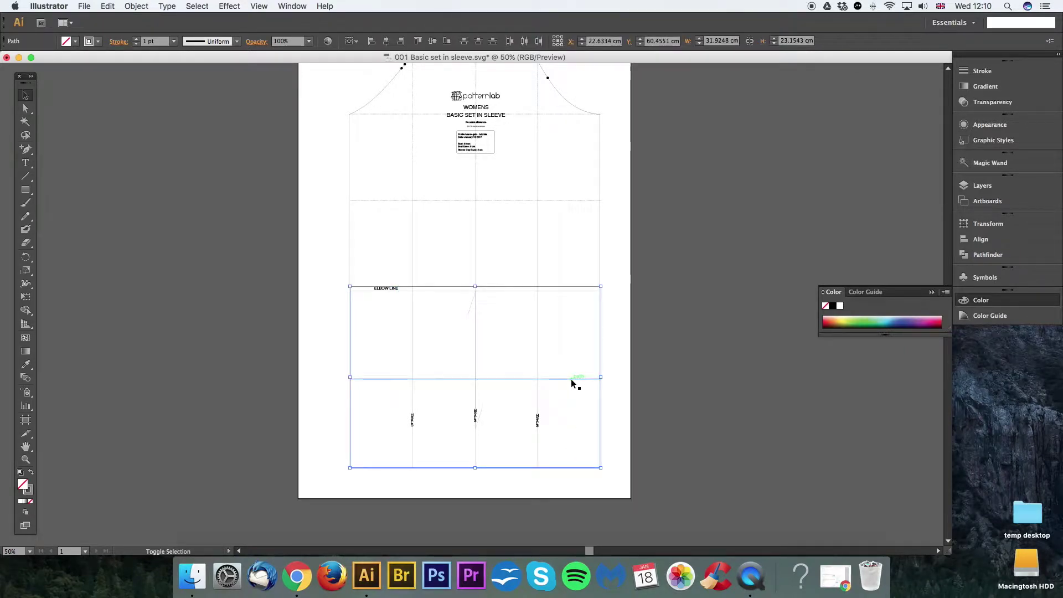
shift+click(563, 291)
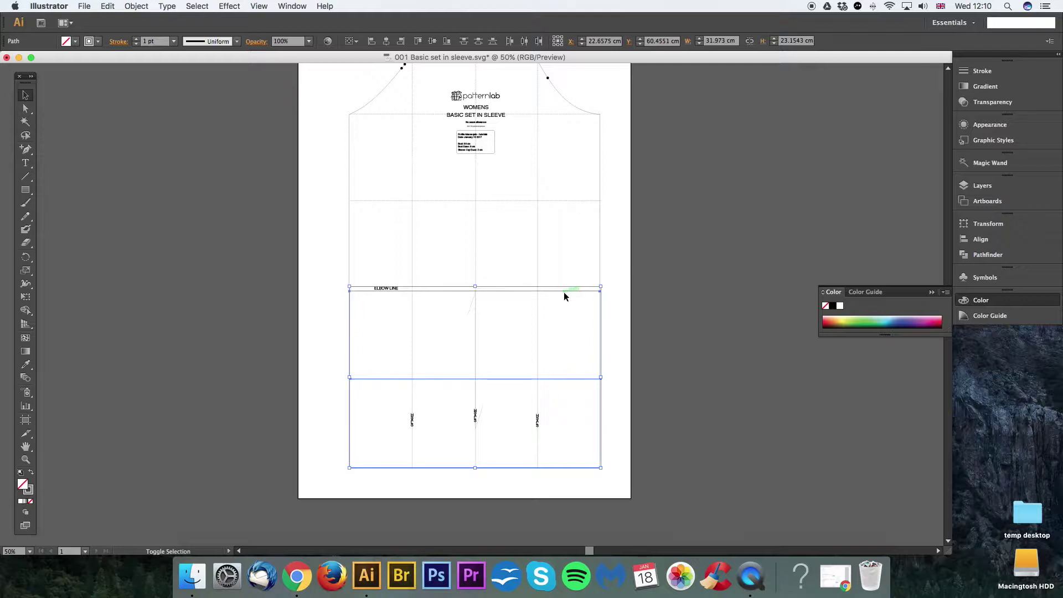
shift+click(571, 200)
shift+click(555, 115)
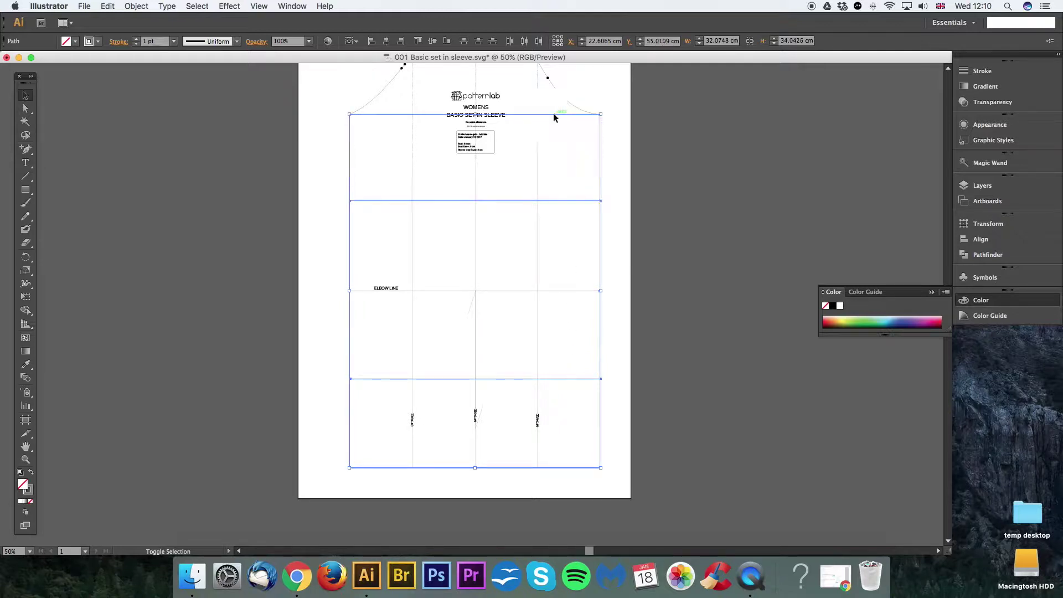
drag(546, 102, 556, 448)
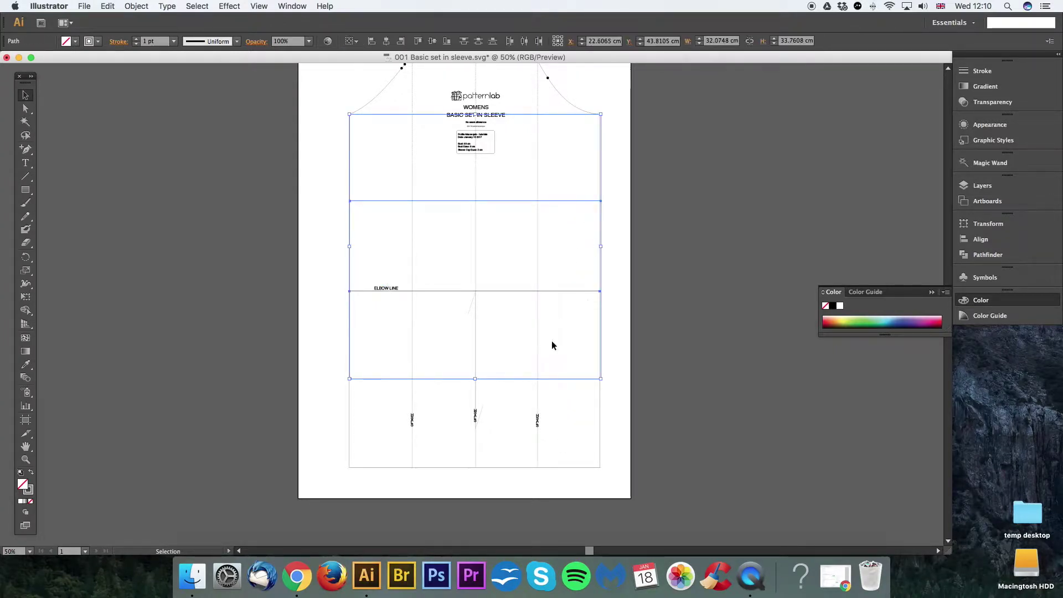
shift+click(546, 467)
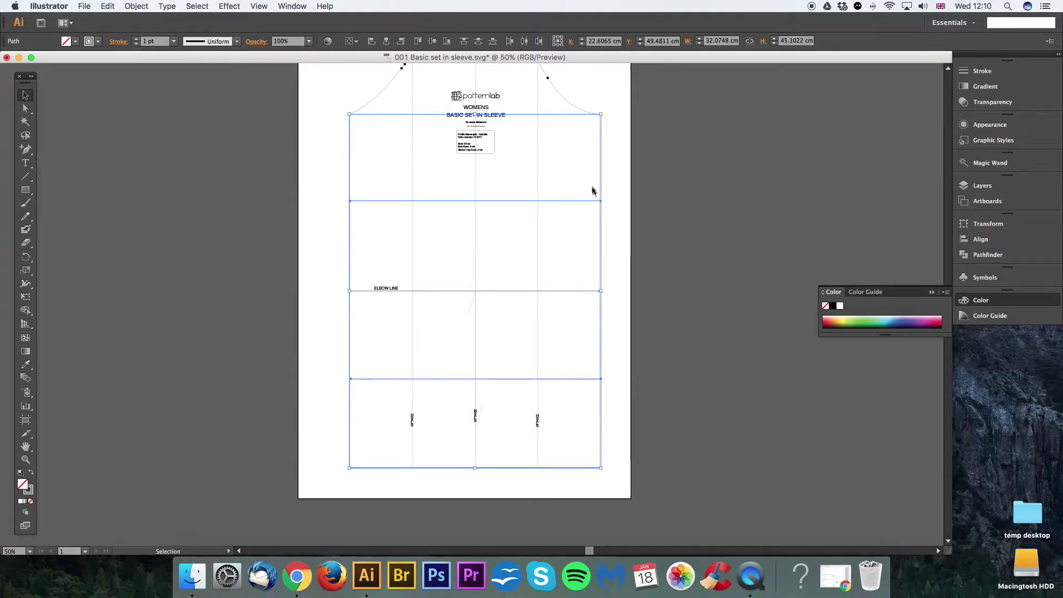
scroll(597, 196, up, 2)
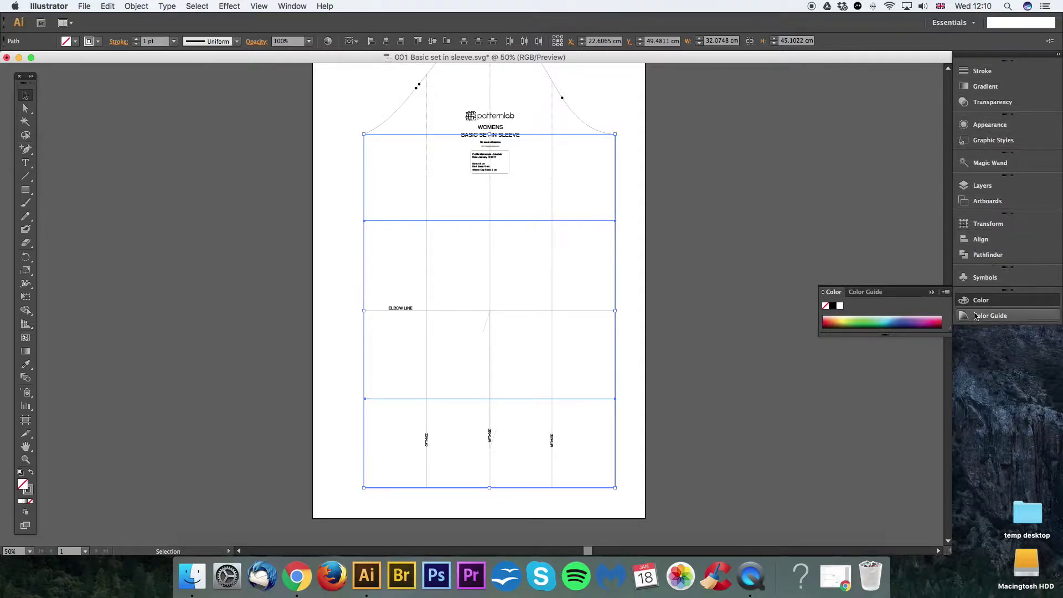
click(296, 7)
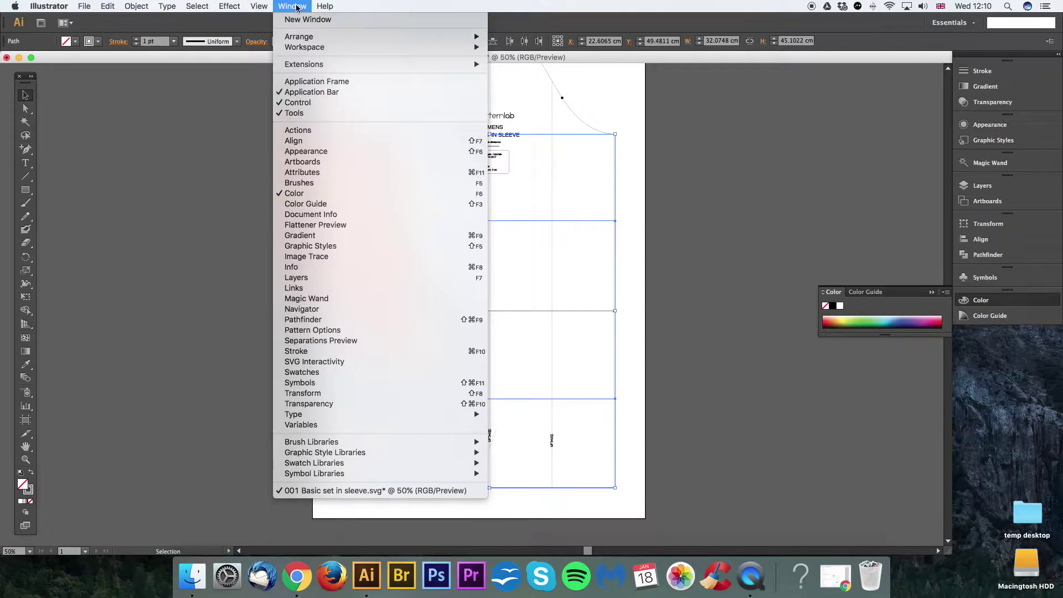
click(287, 143)
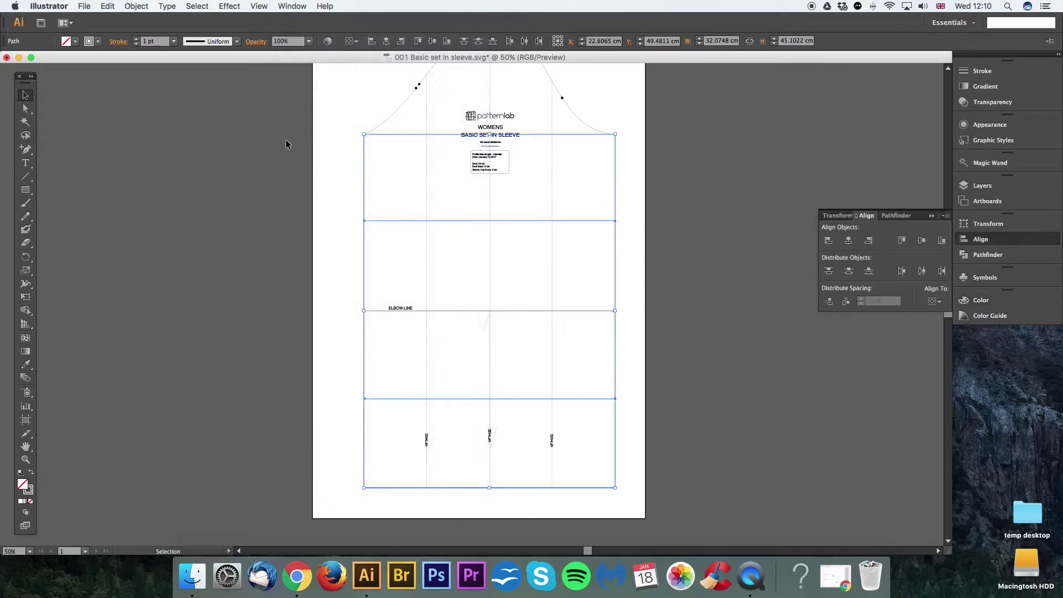
click(849, 271)
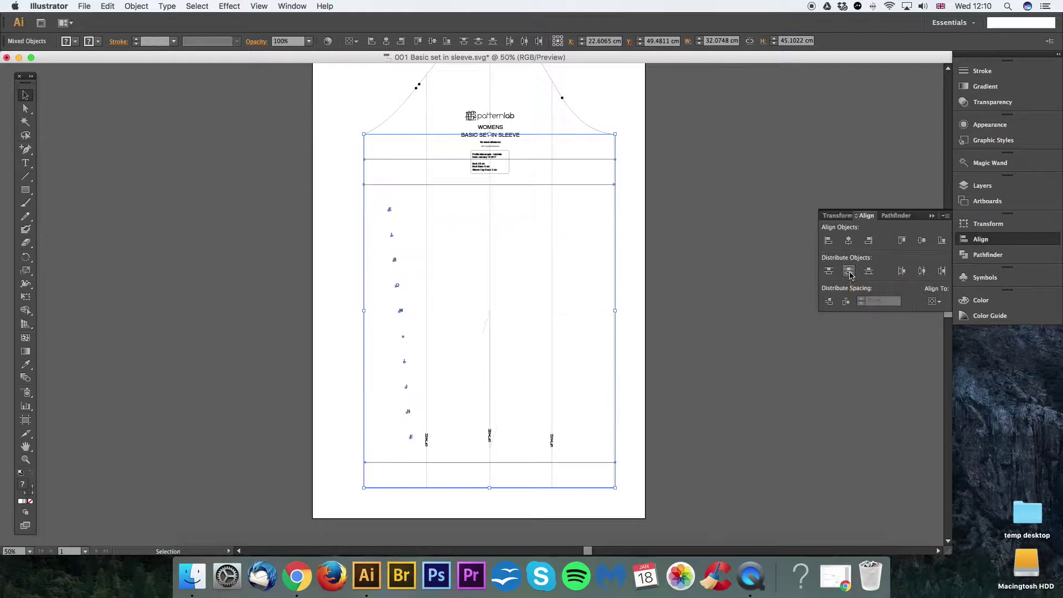
click(829, 271)
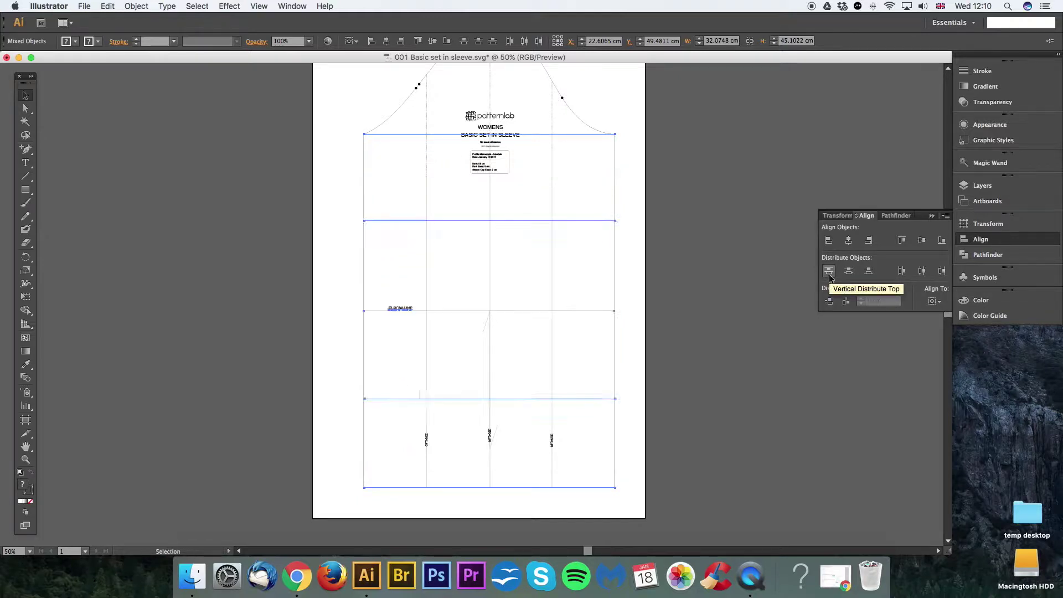
Delete the ELBOW LINE label from the sleeve.
key(v)
click(416, 295)
click(386, 305)
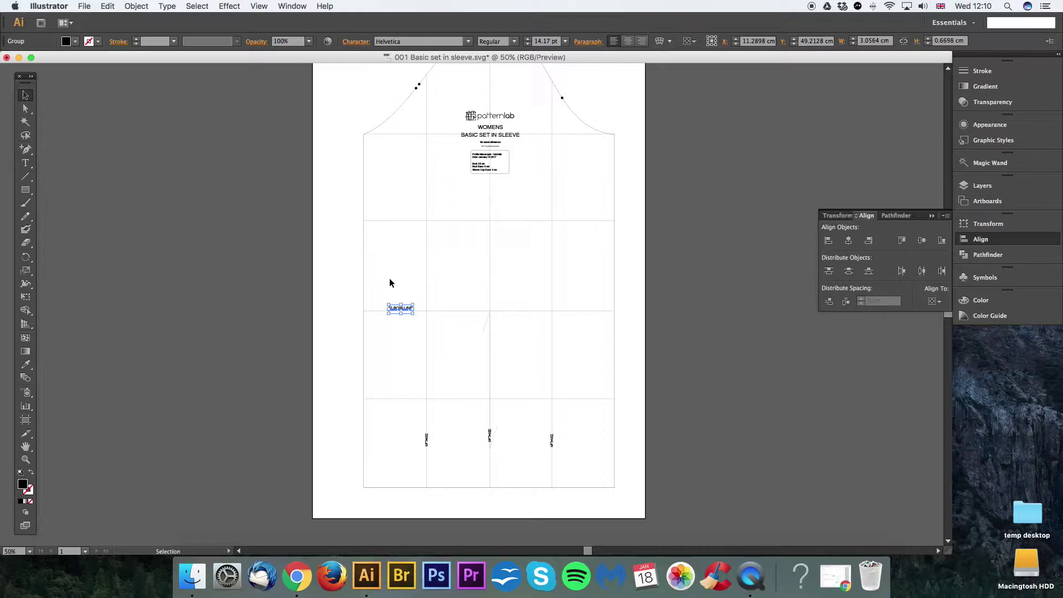
drag(383, 284, 414, 307)
key(Delete)
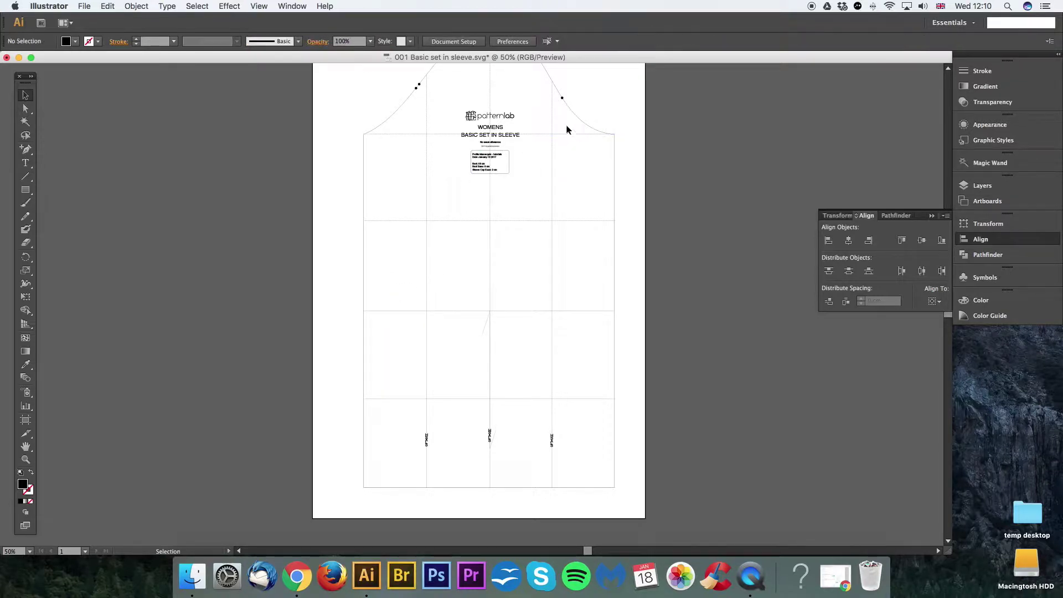
Distribute the five horizontal lines from underarm to hem evenly by their vertical centres.
drag(562, 126, 565, 414)
shift+click(563, 488)
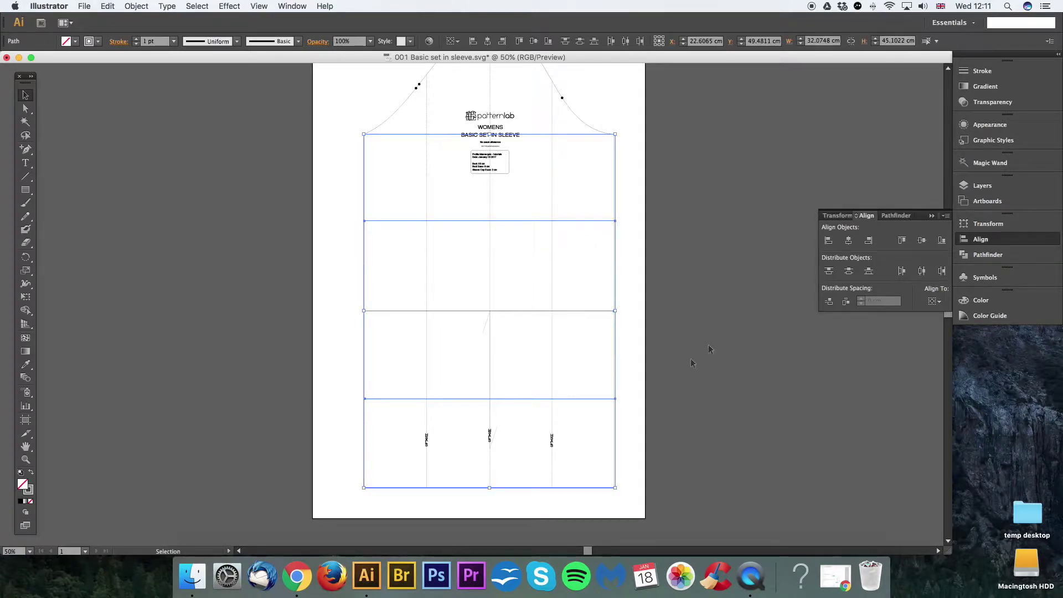
click(848, 271)
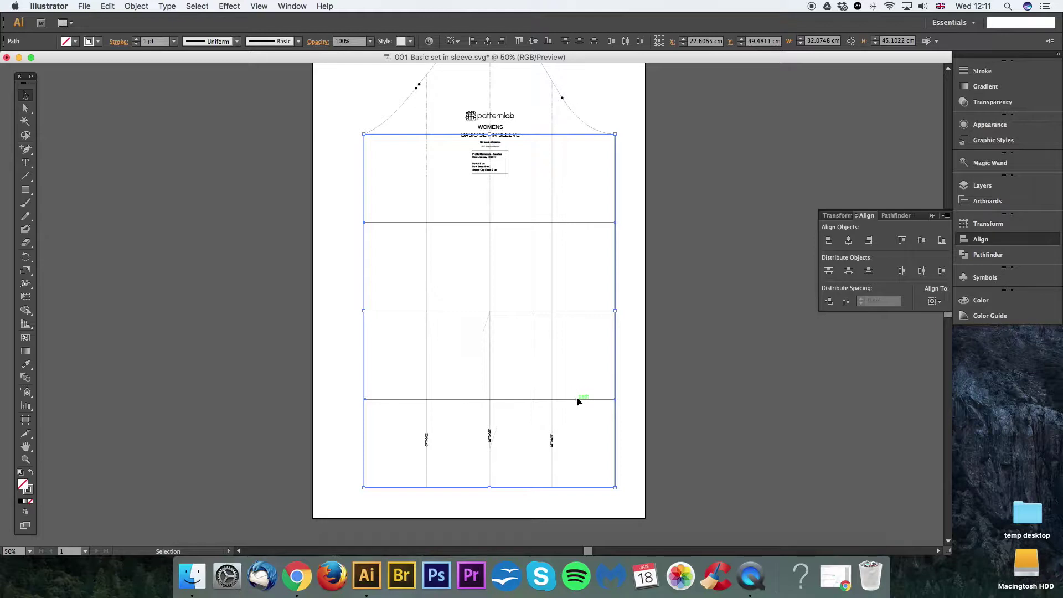
Shift the two intermediate lines upward out of place and redistribute all five horizontal lines by their vertical centres.
click(586, 399)
drag(586, 400, 586, 381)
drag(593, 223, 593, 202)
click(560, 91)
drag(561, 123, 565, 491)
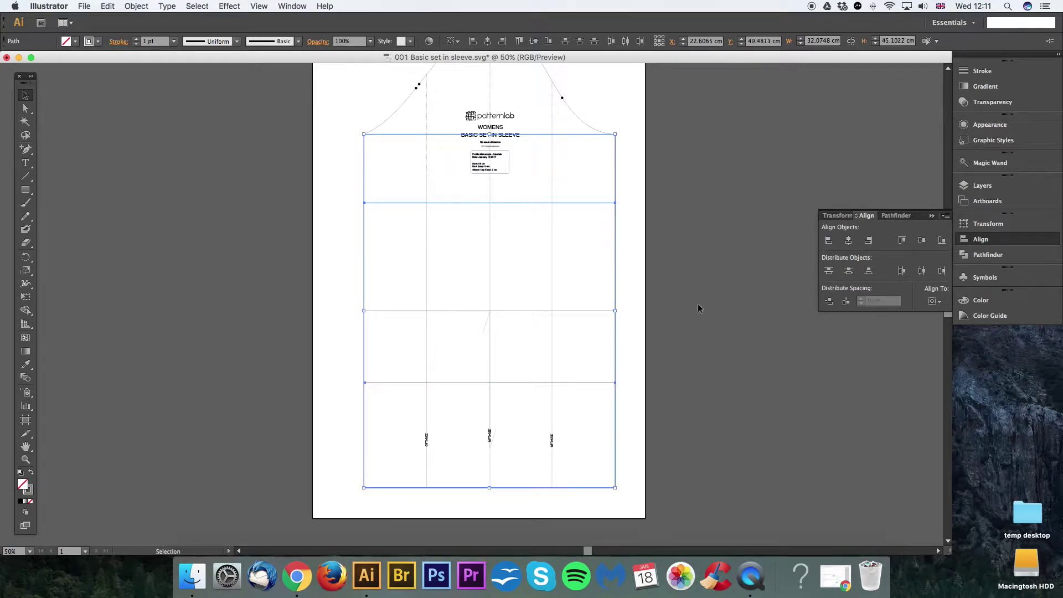
click(849, 271)
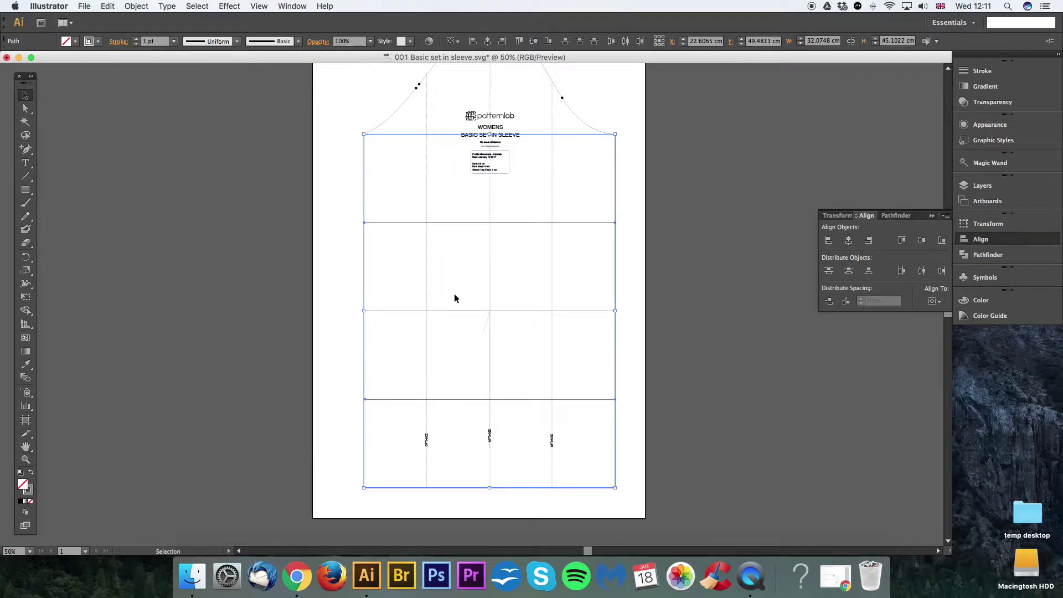
click(588, 285)
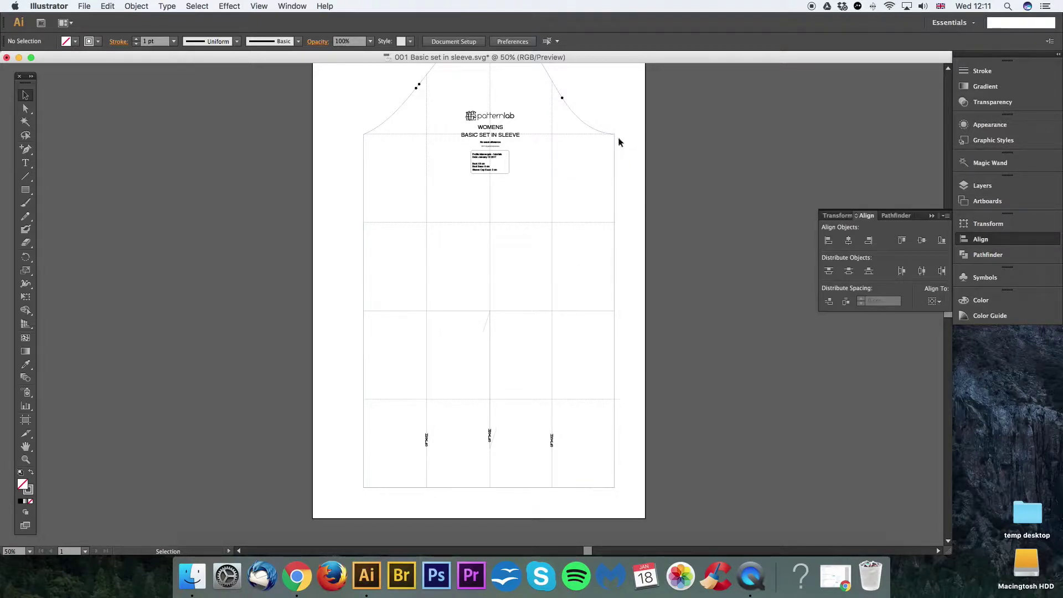
Delete the horizontal lines at the underarm level and along the hem.
click(589, 134)
key(Delete)
click(600, 488)
key(Delete)
Set the stroke colour of the three remaining horizontal lines to red.
scroll(633, 247, left, 3)
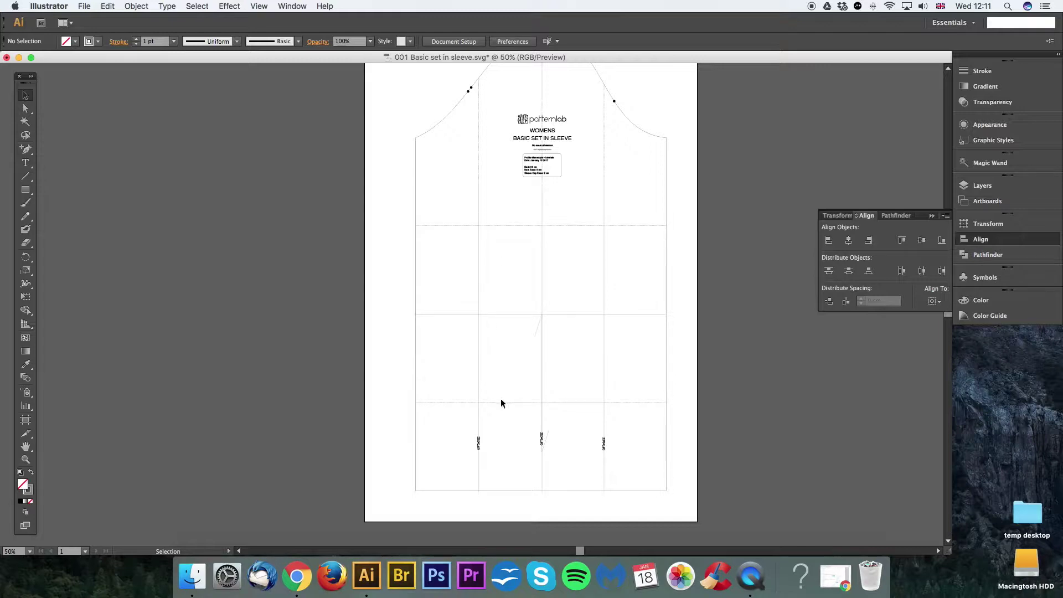
drag(491, 417, 525, 208)
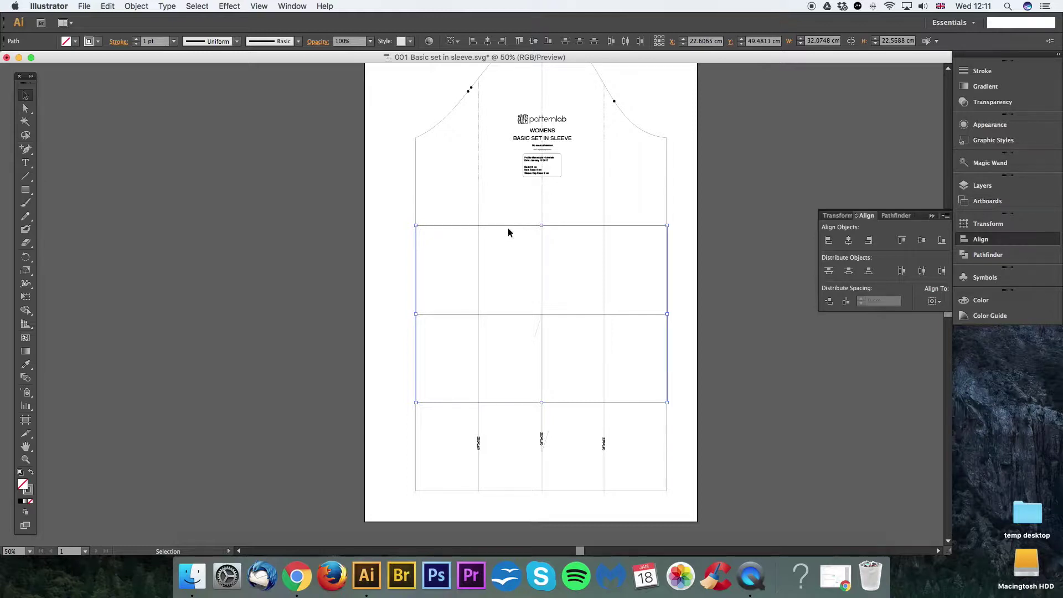
double_click(30, 493)
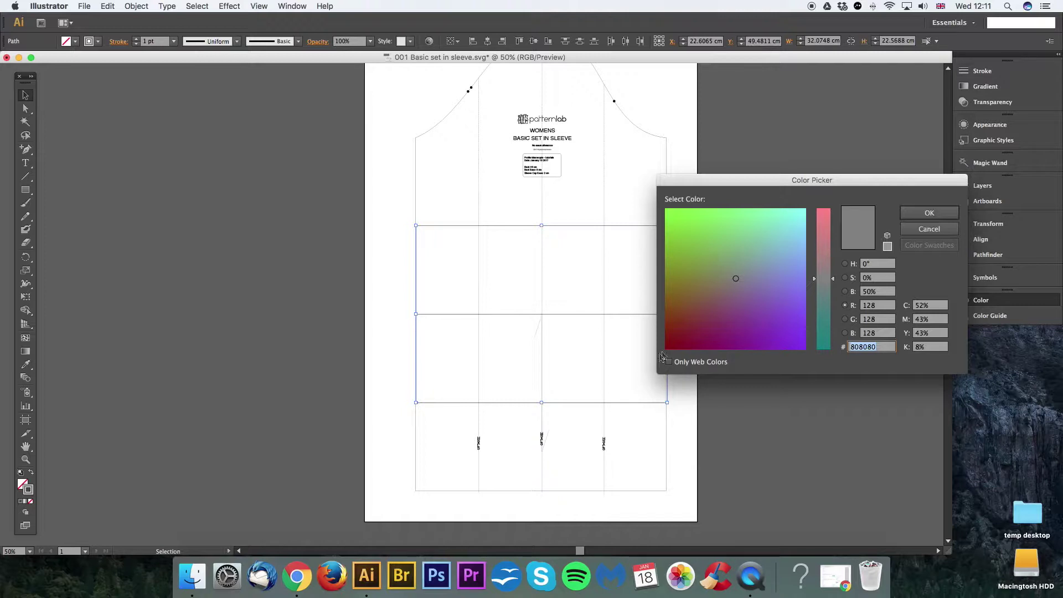
drag(833, 279, 835, 214)
drag(716, 333, 683, 336)
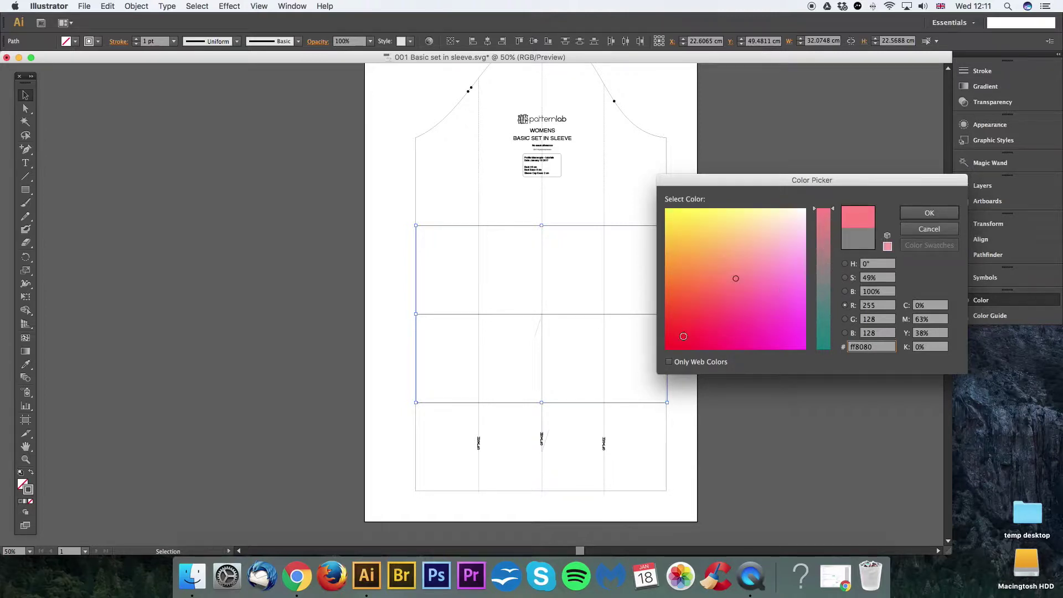
click(929, 213)
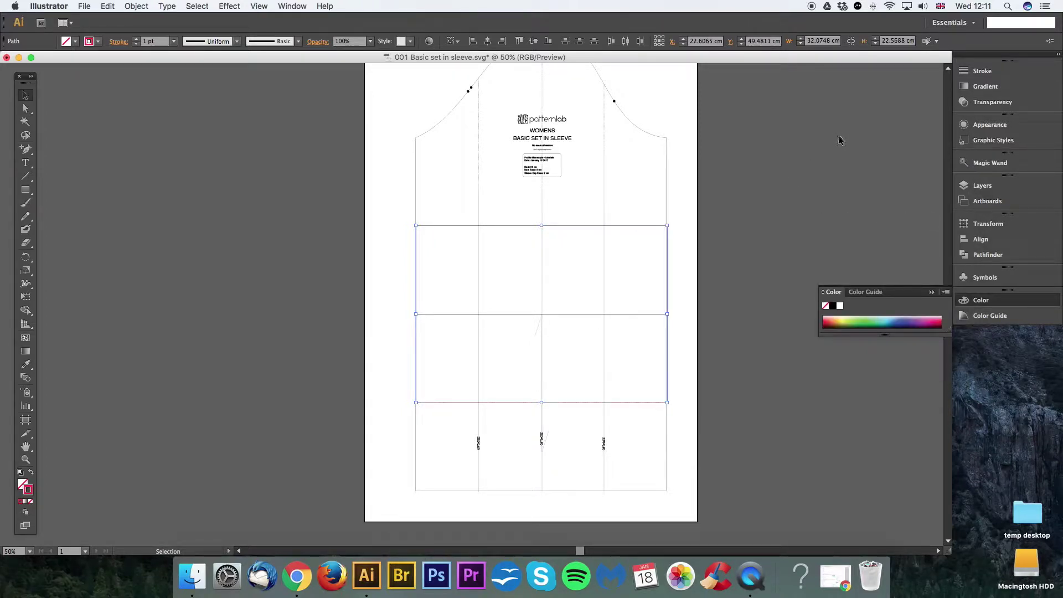
Set the dash length of the three red horizontal lines to 20 pt.
click(981, 72)
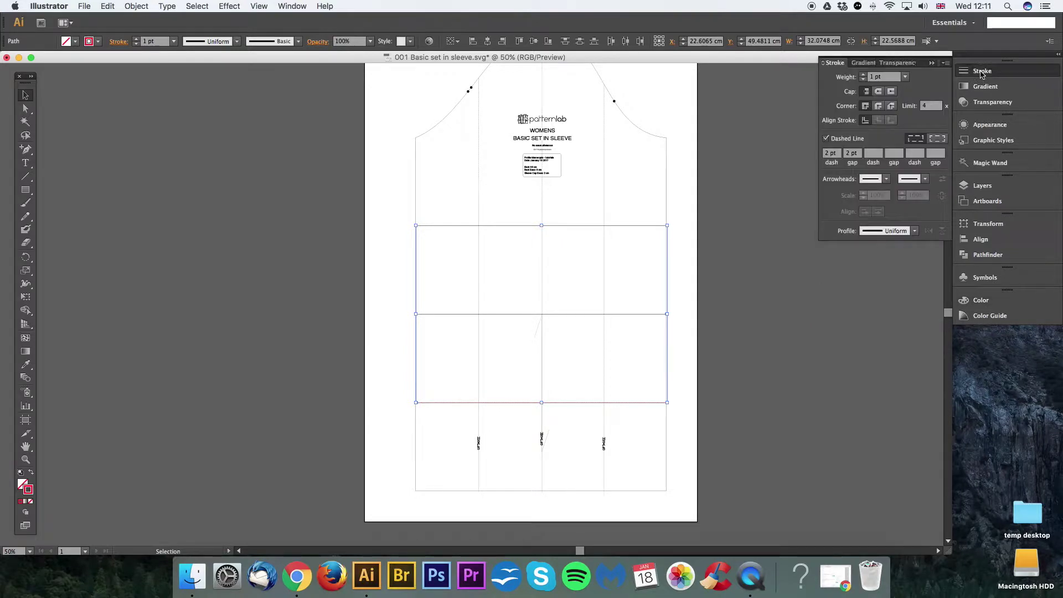
click(837, 153)
text(20)
key(Tab)
text(10)
click(738, 230)
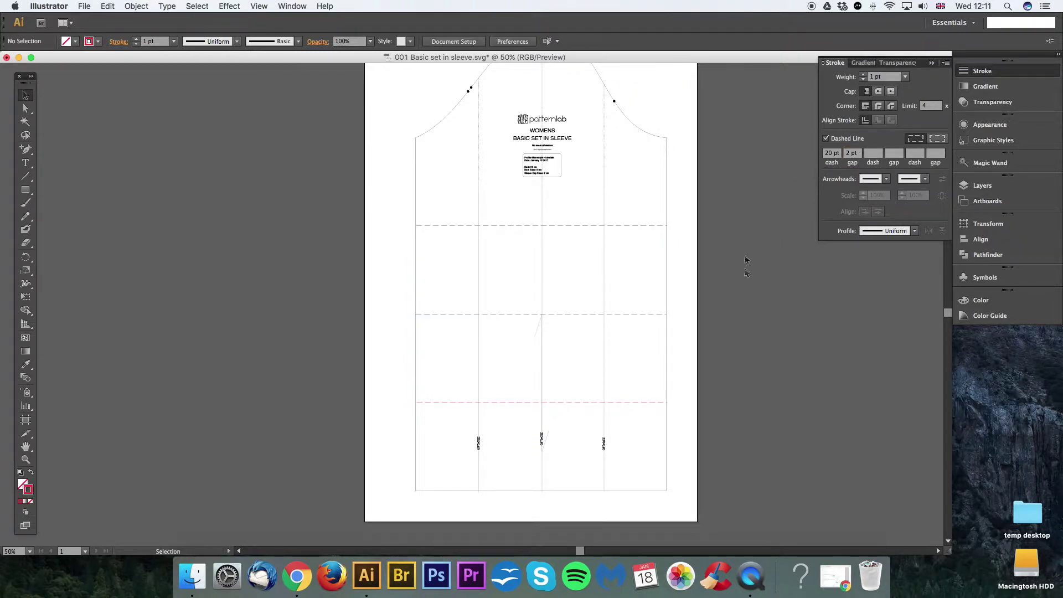
scroll(719, 287, right, 3)
scroll(719, 288, up, 1)
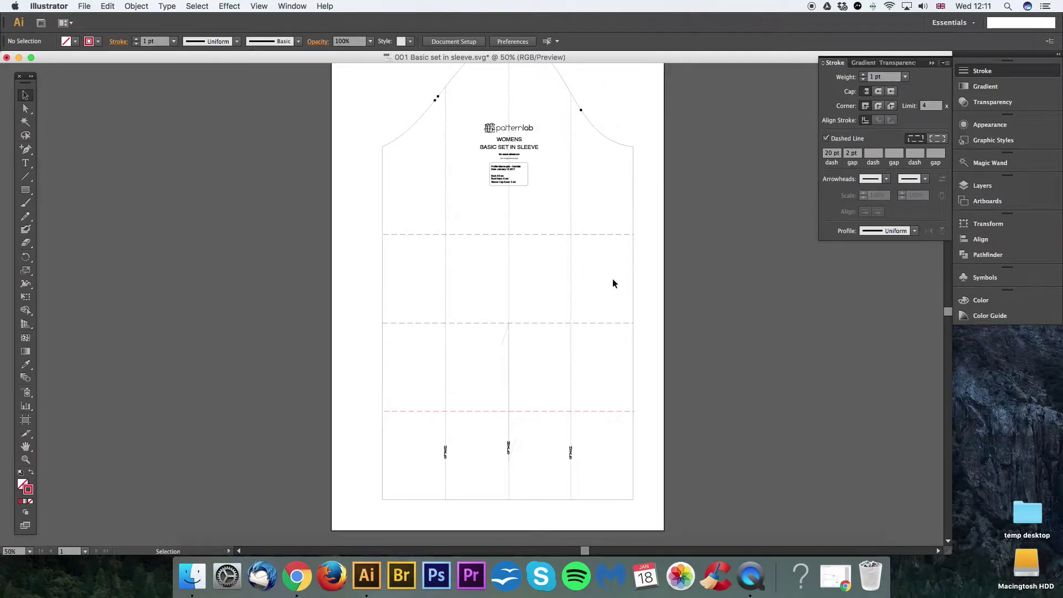
drag(605, 285, 634, 291)
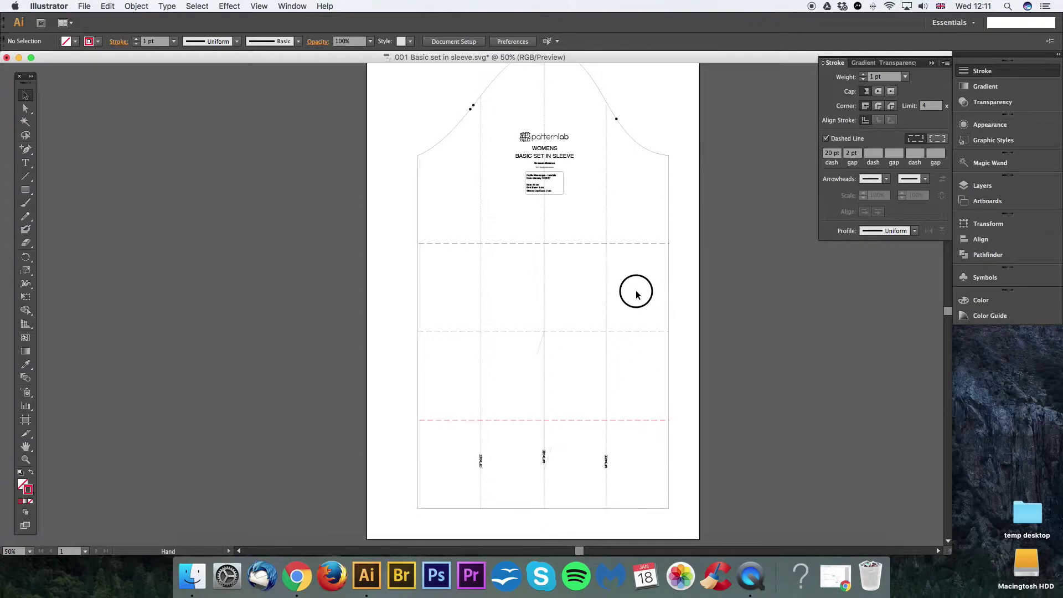
scroll(631, 293, left, 1)
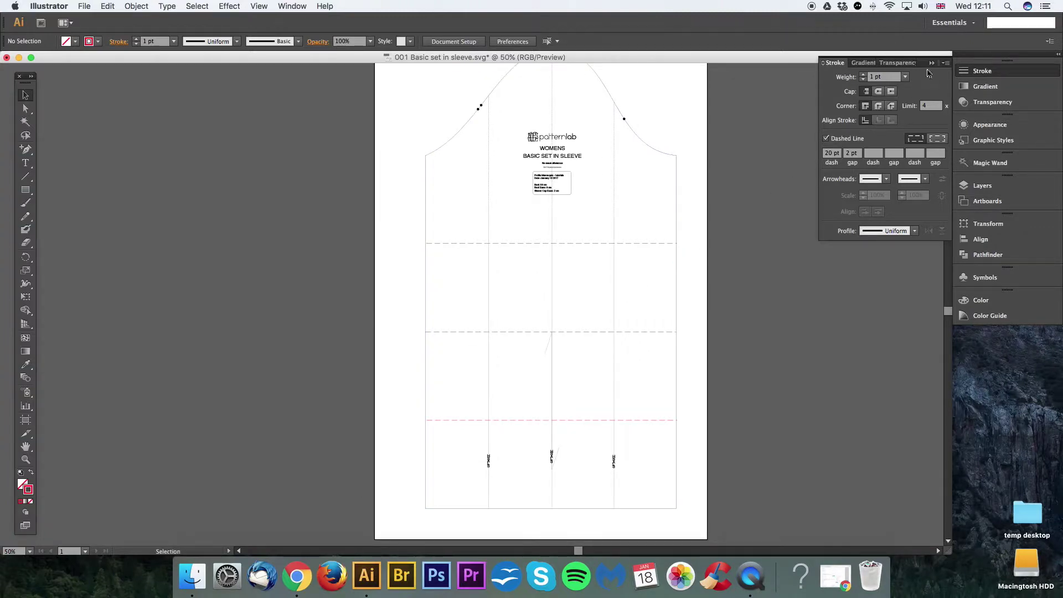
click(932, 63)
scroll(623, 338, left, 3)
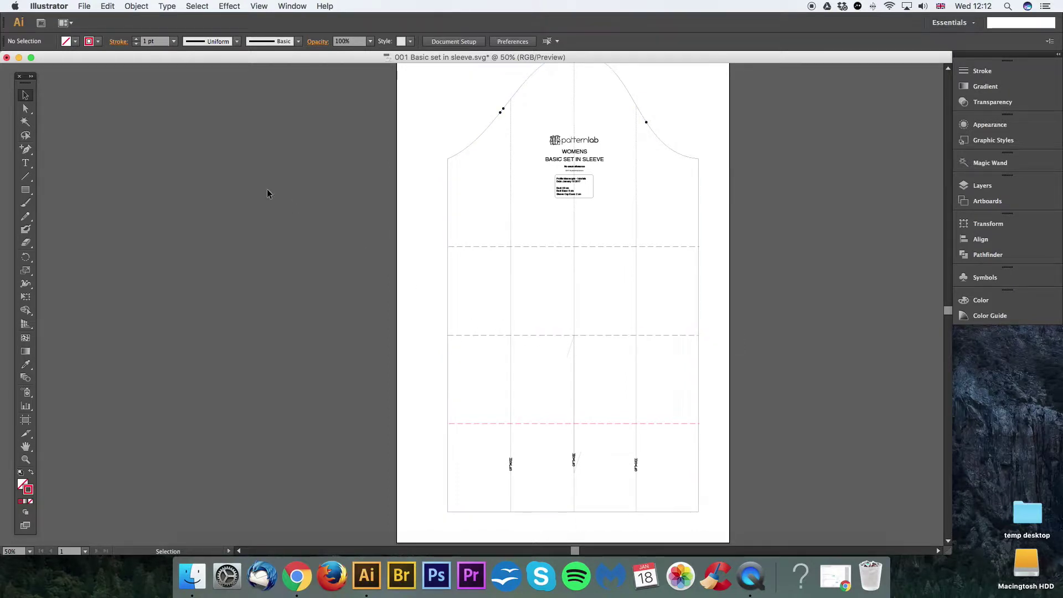
Add an anchor point to the sleeve outline at each end of the elbow line, on both side seams.
click(26, 108)
click(448, 216)
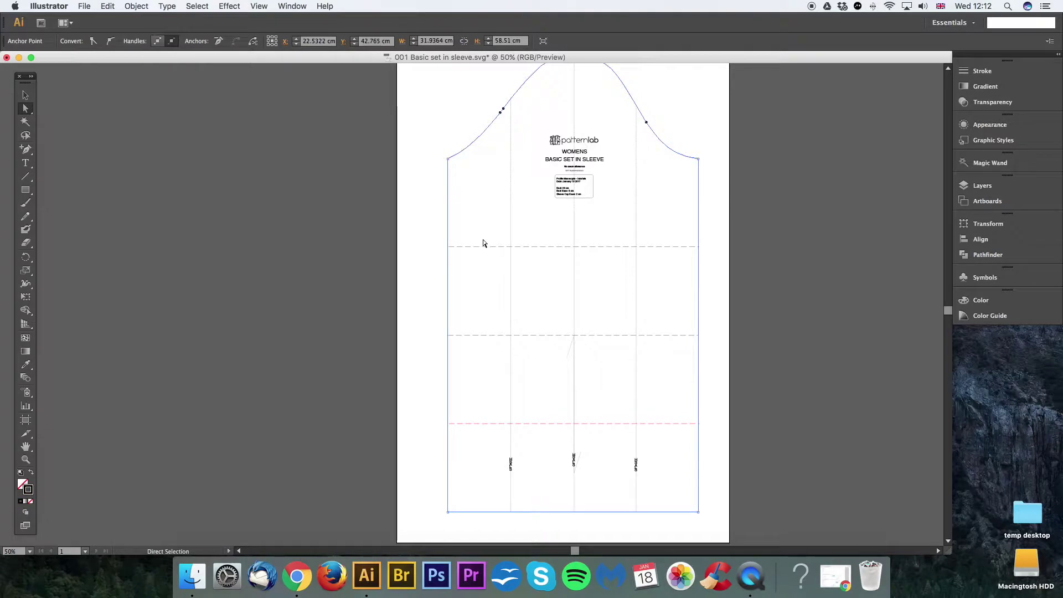
click(24, 152)
drag(24, 152, 59, 166)
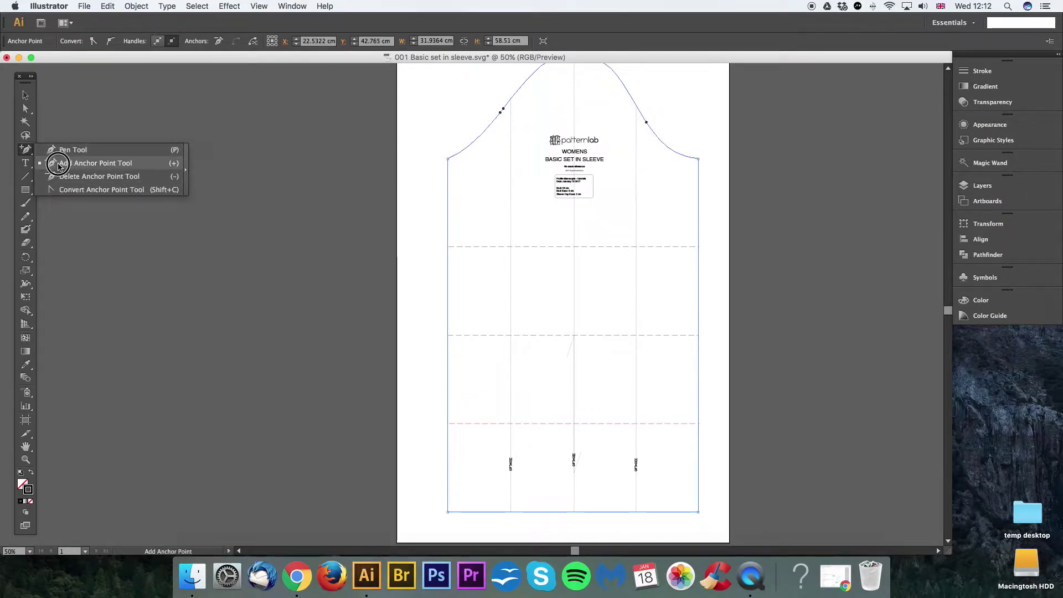
drag(59, 166, 59, 166)
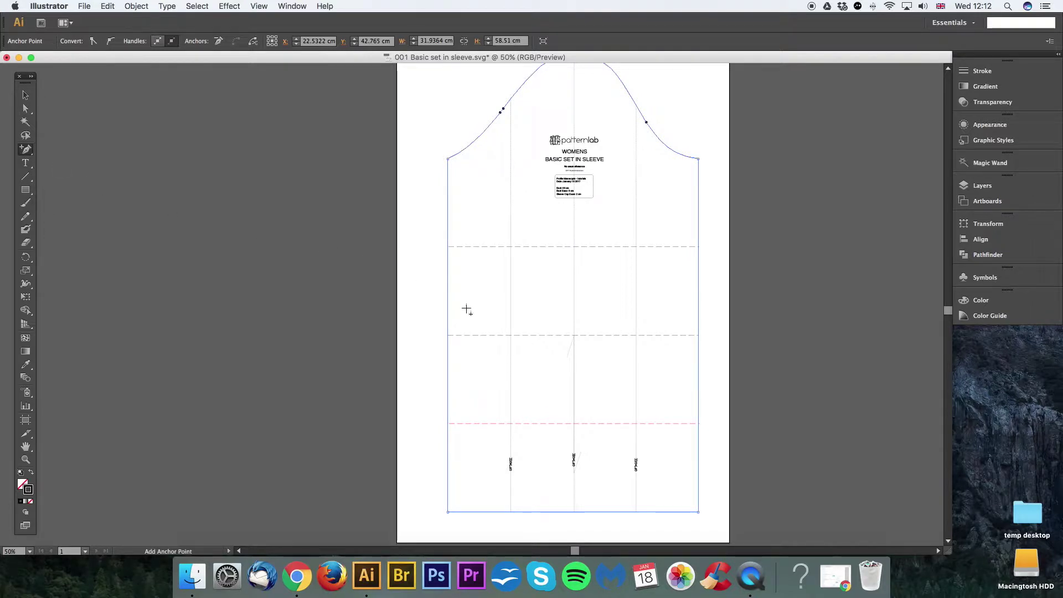
click(447, 335)
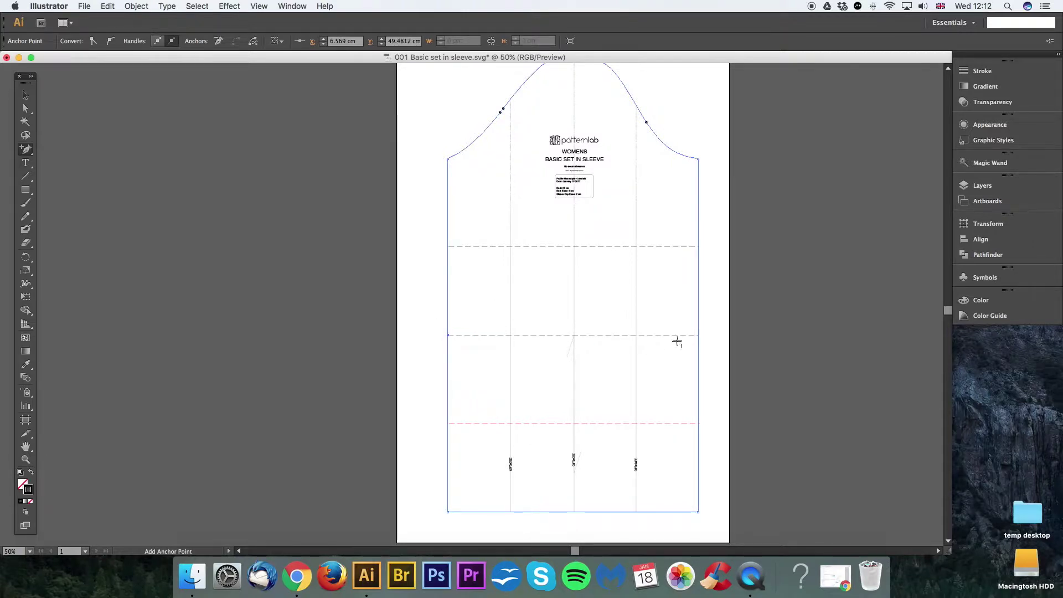
click(699, 335)
With the Direct Selection tool, select the elbow-line anchor point on the left side seam of the sleeve outline.
click(26, 108)
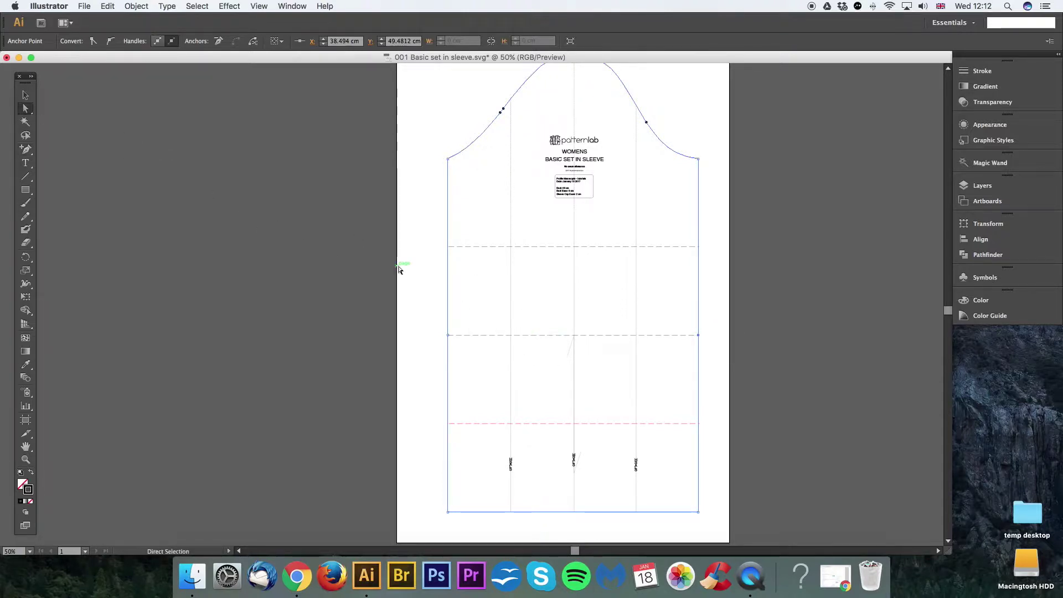
click(431, 279)
click(447, 268)
click(420, 270)
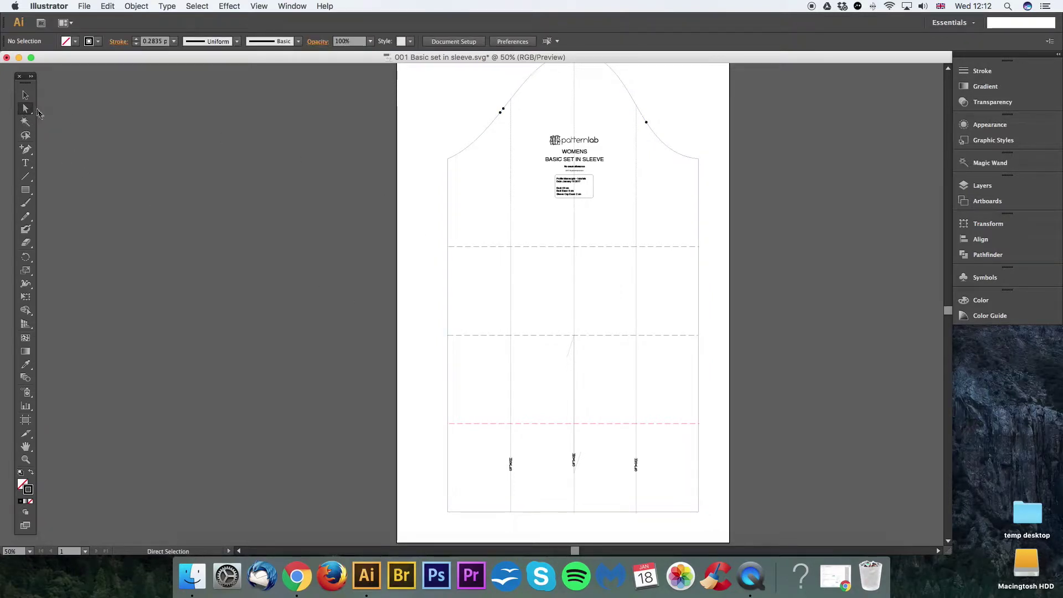
click(449, 311)
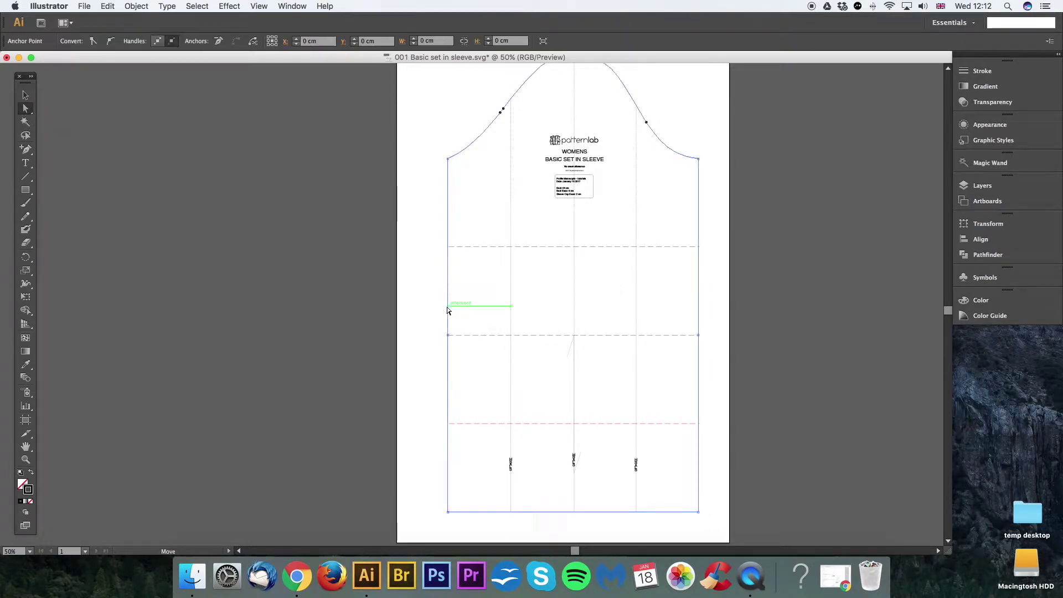
click(448, 335)
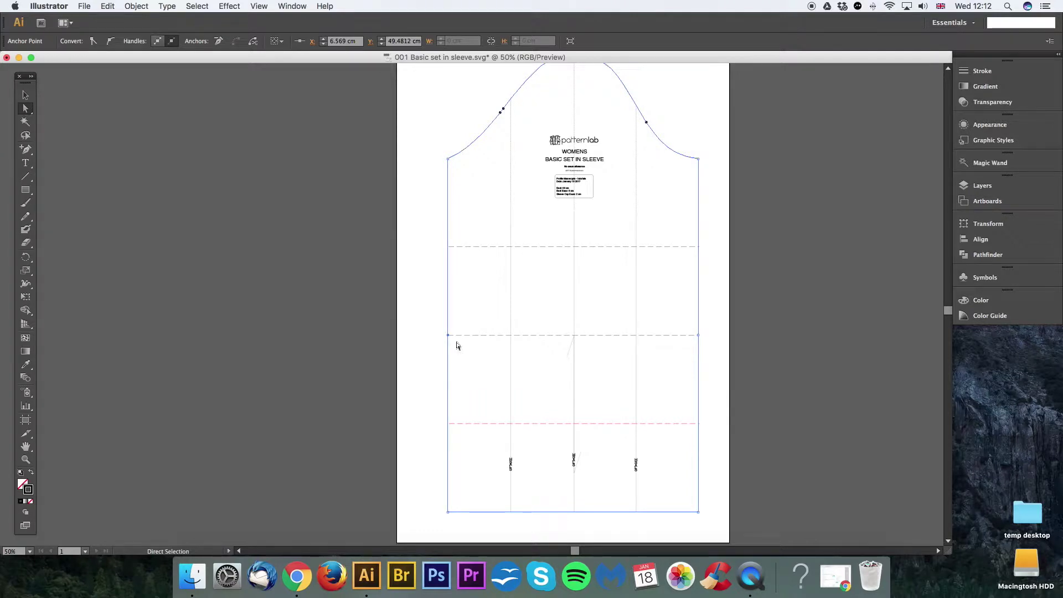
Try moving the left elbow anchor point freely across the sleeve, and undo the moves.
drag(449, 335, 647, 319)
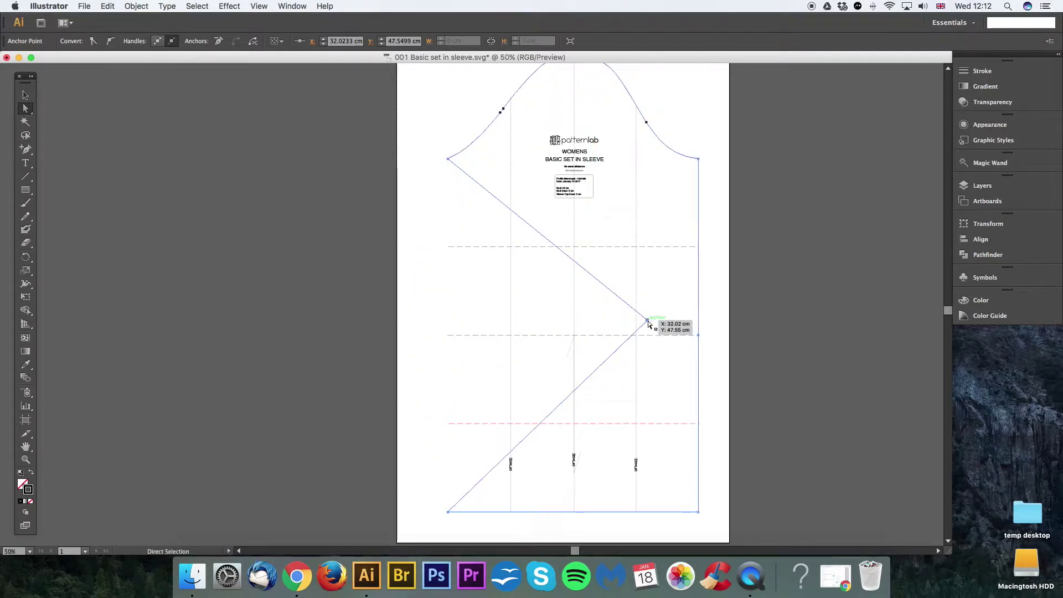
drag(648, 320, 549, 375)
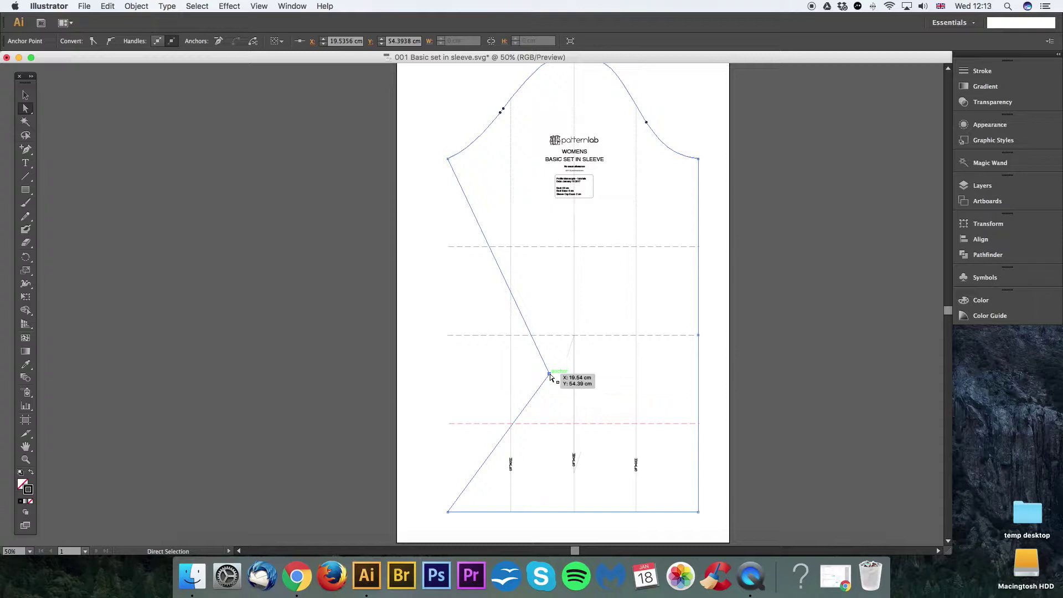
key(super)
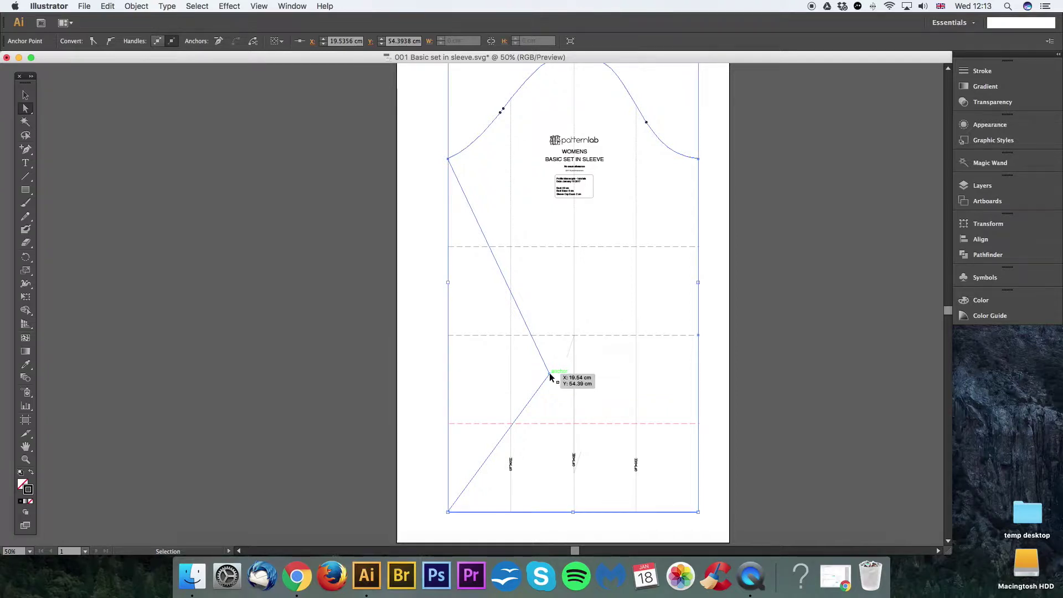
key(super+z)
key(super+z)
key(super+z)
key(super+z)
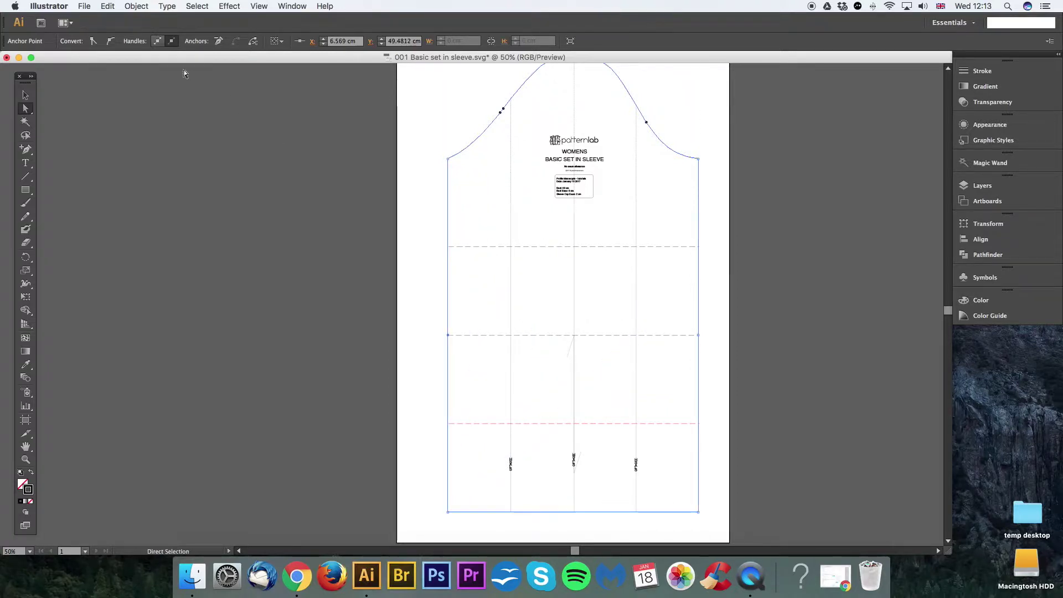
Reselect the left elbow anchor point and open the Move dialog for it, placing the dialog clear of the sleeve.
click(107, 6)
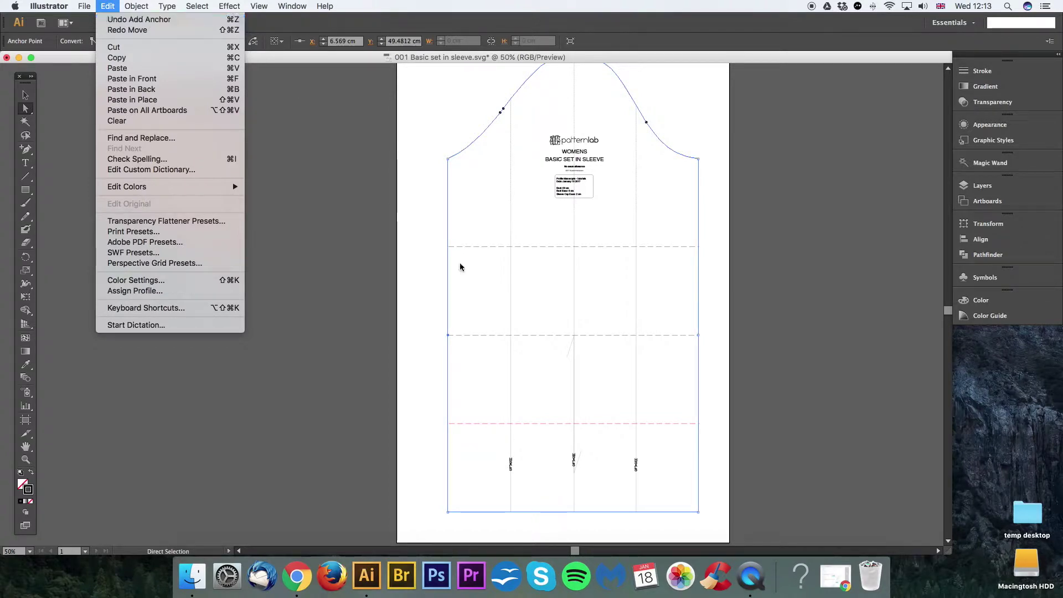
click(459, 348)
click(447, 334)
click(435, 301)
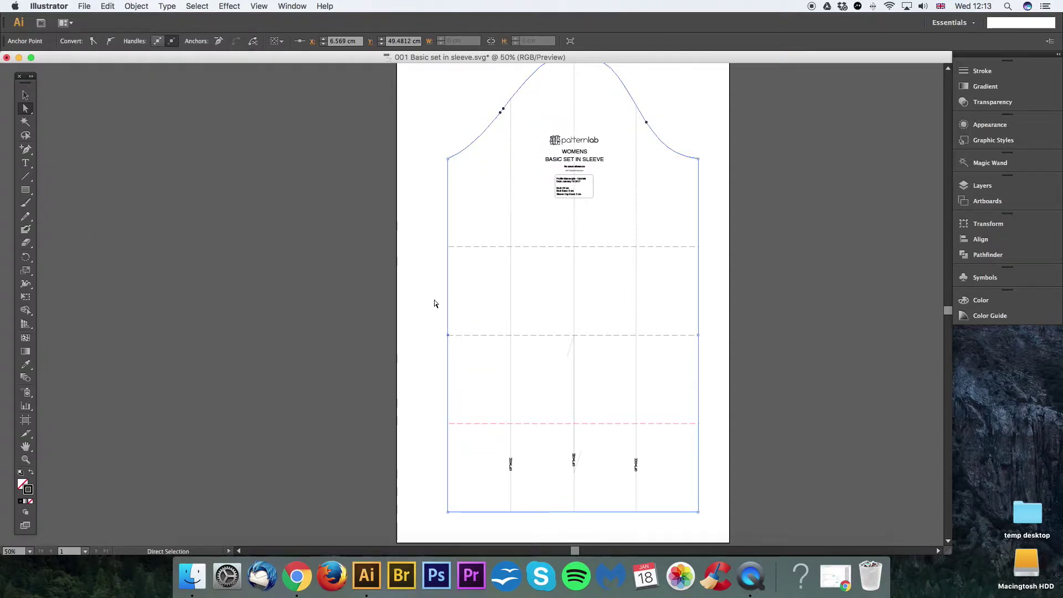
click(448, 301)
click(448, 335)
key(Return)
drag(678, 292, 634, 243)
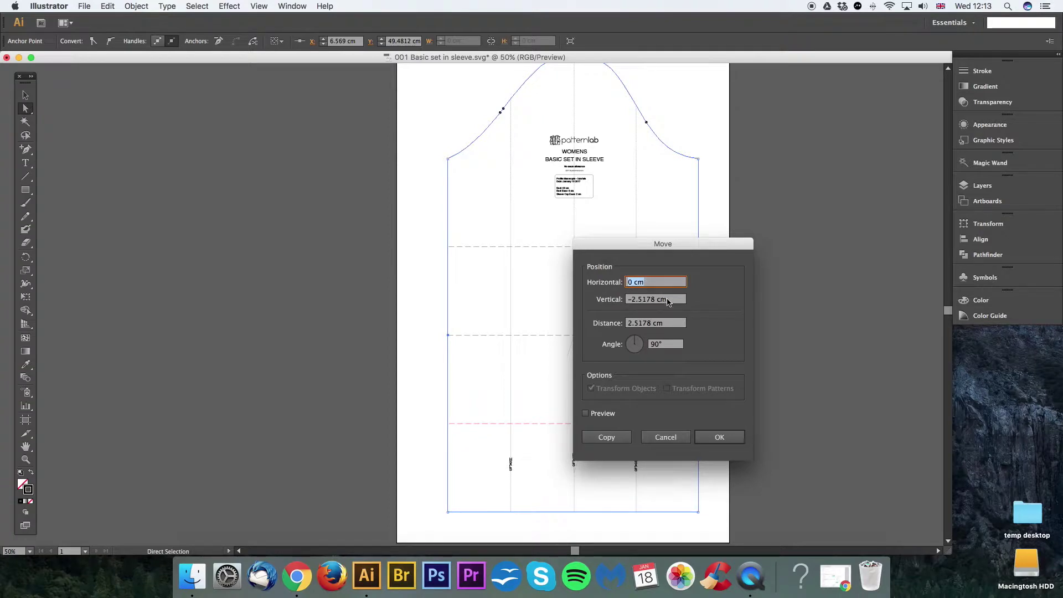
click(646, 283)
click(652, 281)
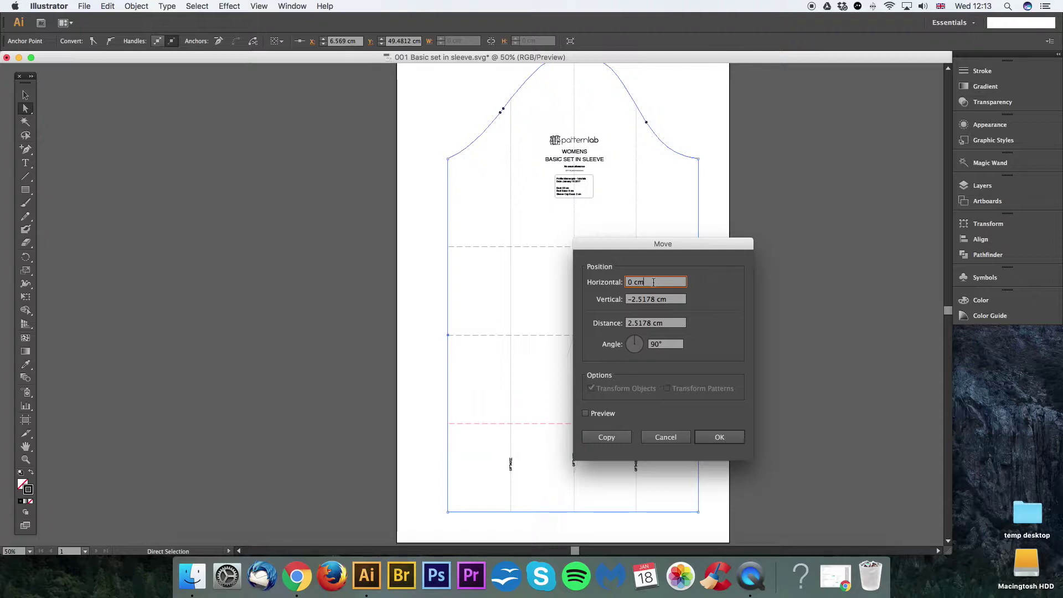
drag(672, 262, 841, 263)
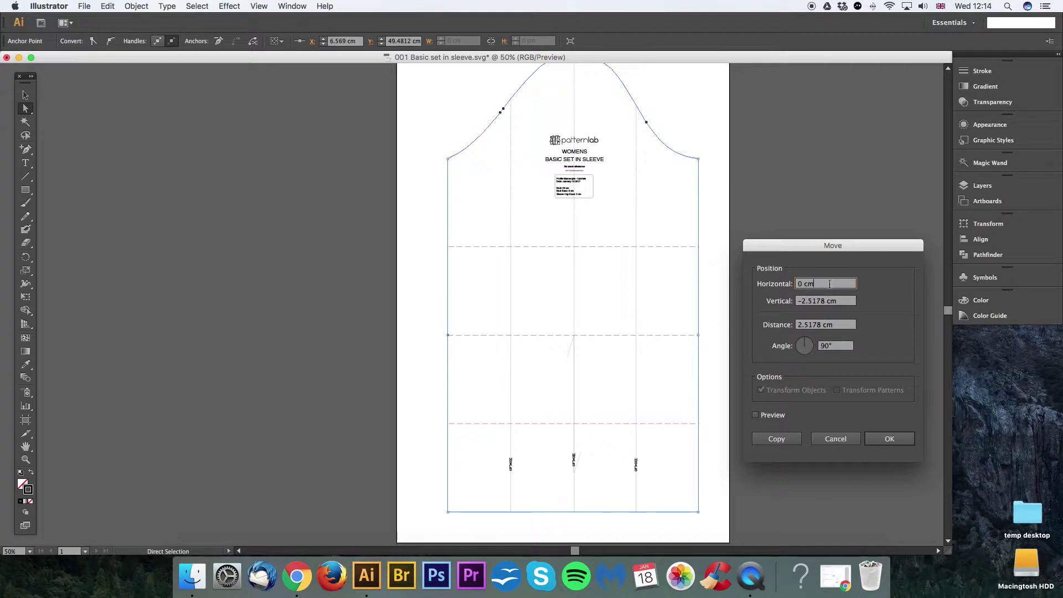
Set the left elbow point's move distance to 0.5 cm horizontally and 0 cm vertically.
drag(829, 283, 779, 285)
text(0.5)
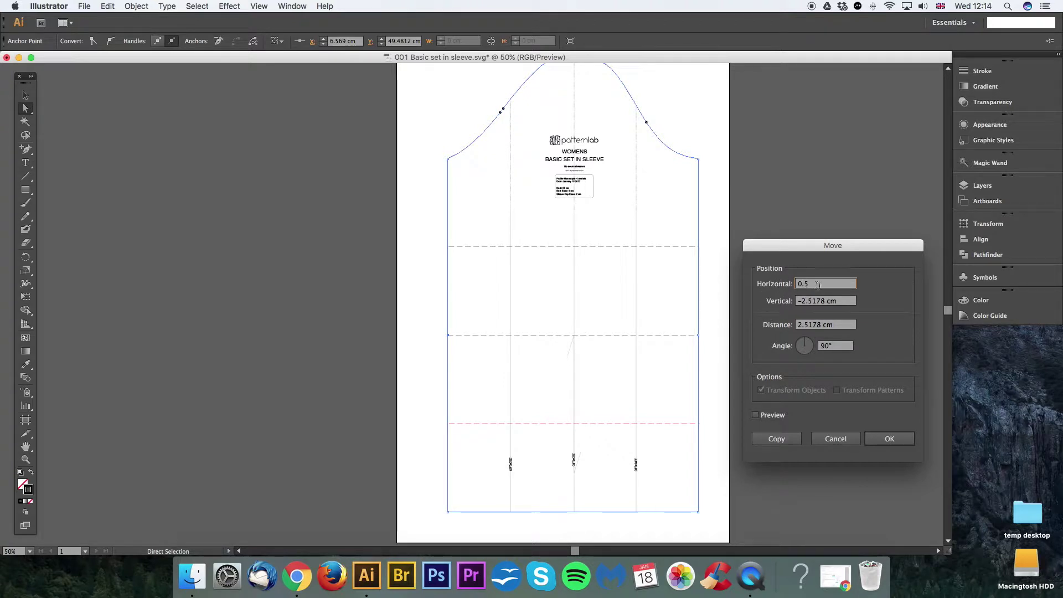
drag(818, 285, 788, 302)
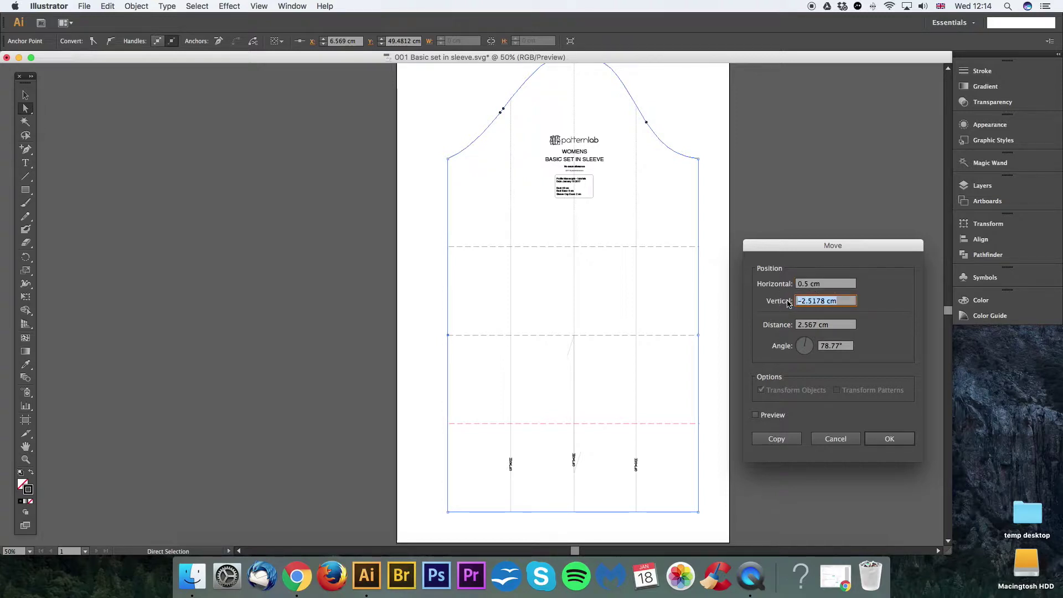
text(0)
click(828, 286)
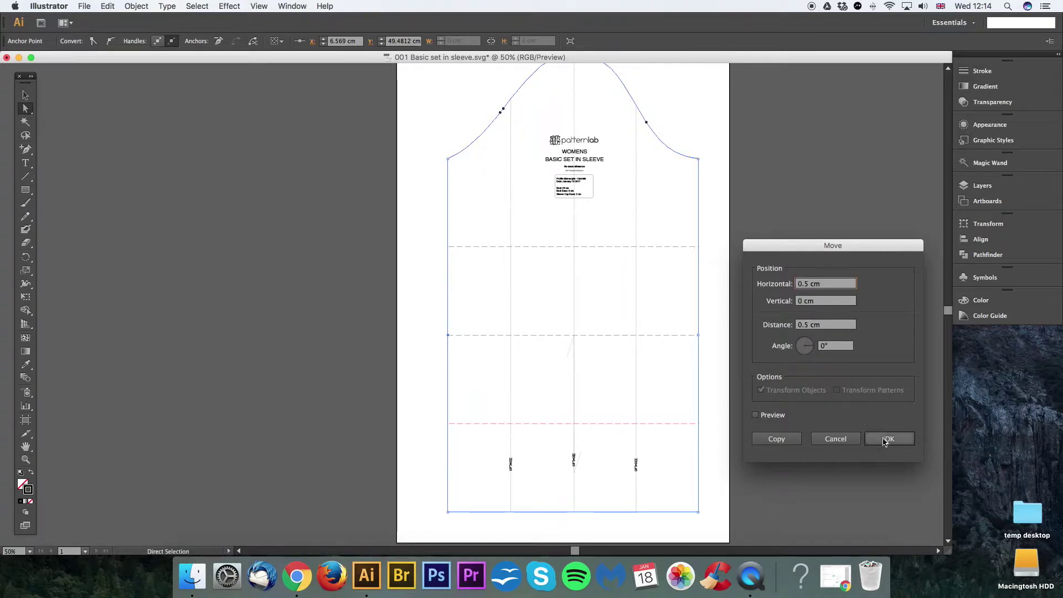
Preview and apply the inward move of the left elbow anchor point, and deselect the outline.
click(756, 415)
click(756, 416)
click(756, 415)
click(756, 415)
click(756, 415)
click(888, 440)
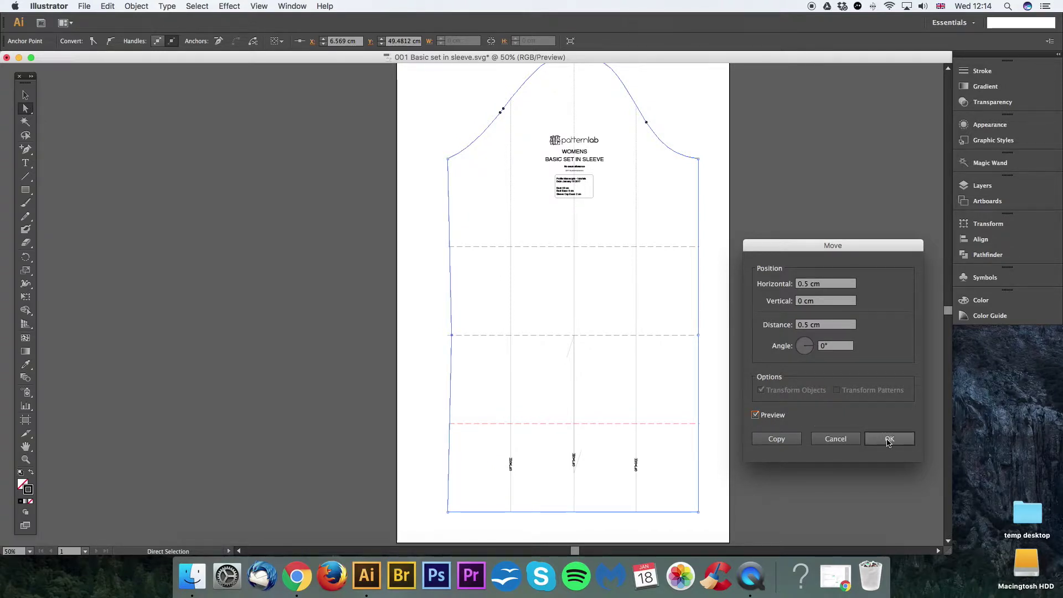
click(474, 306)
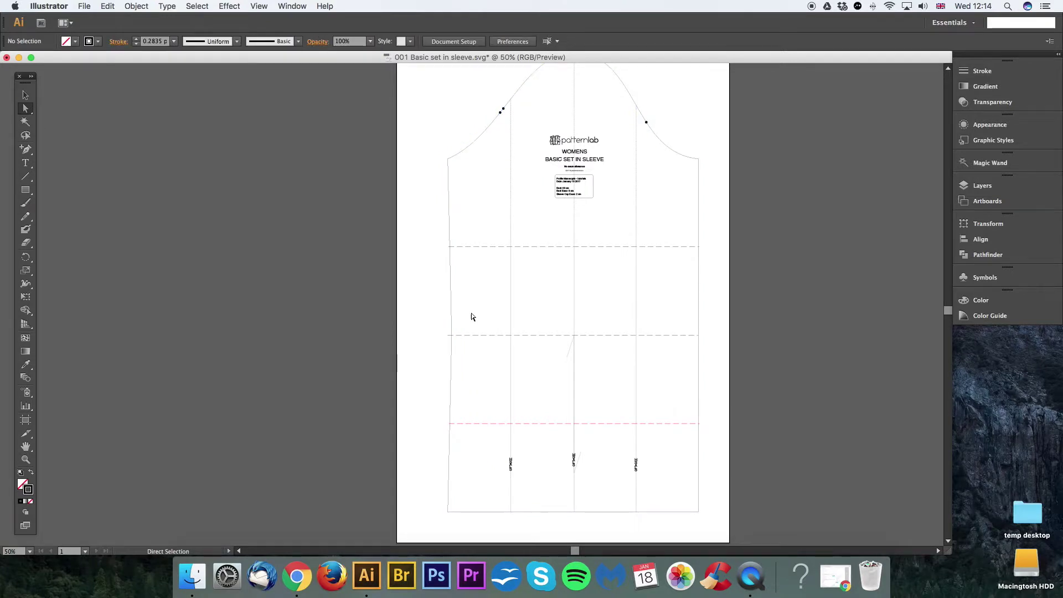
click(453, 336)
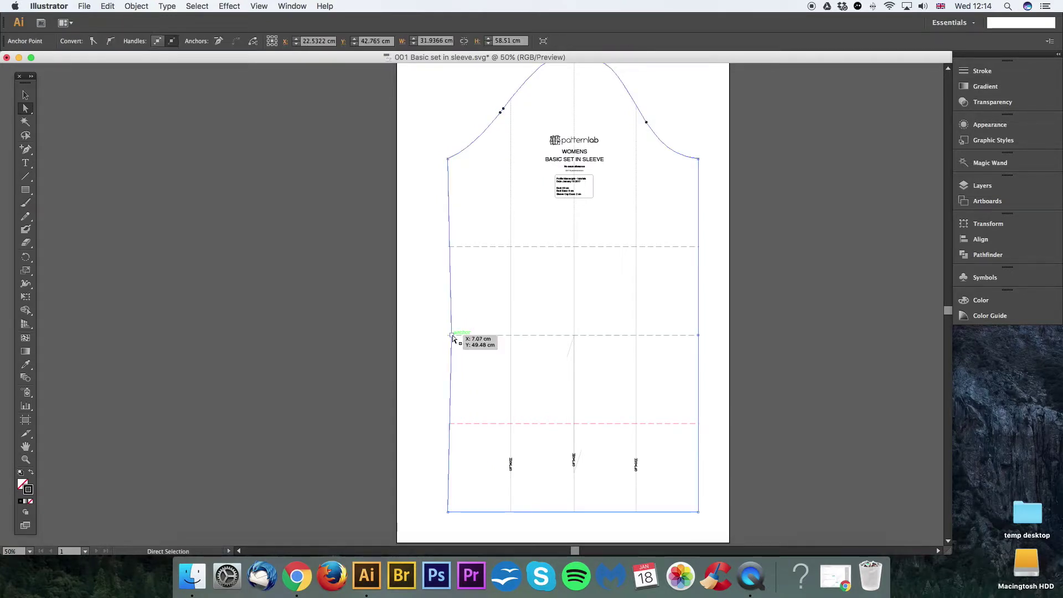
drag(453, 336, 451, 336)
click(658, 311)
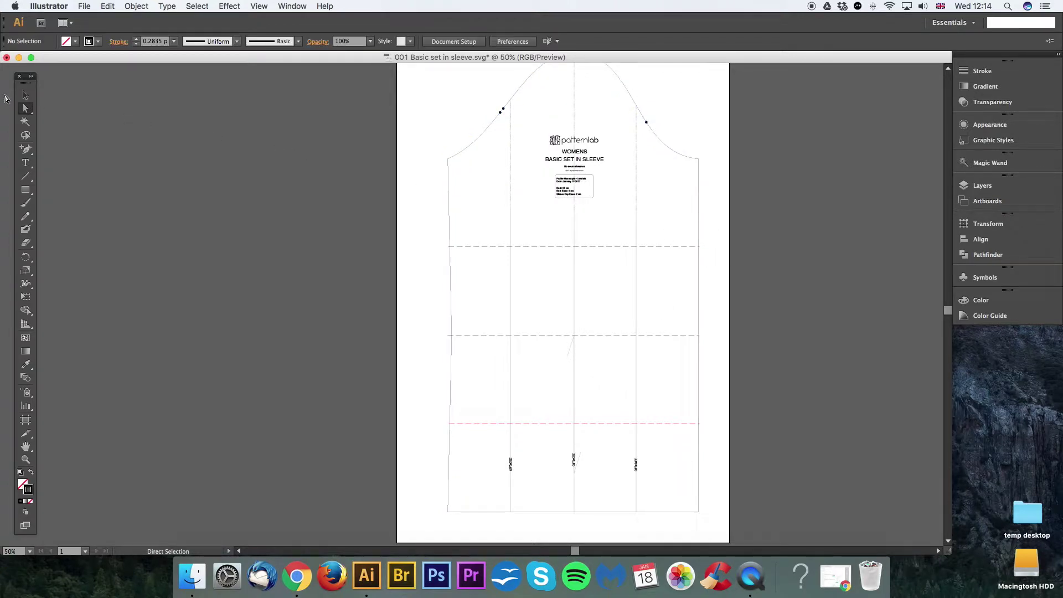
Select the elbow anchor point on the right side seam and preview its move with the 0.5 cm horizontal value.
click(698, 312)
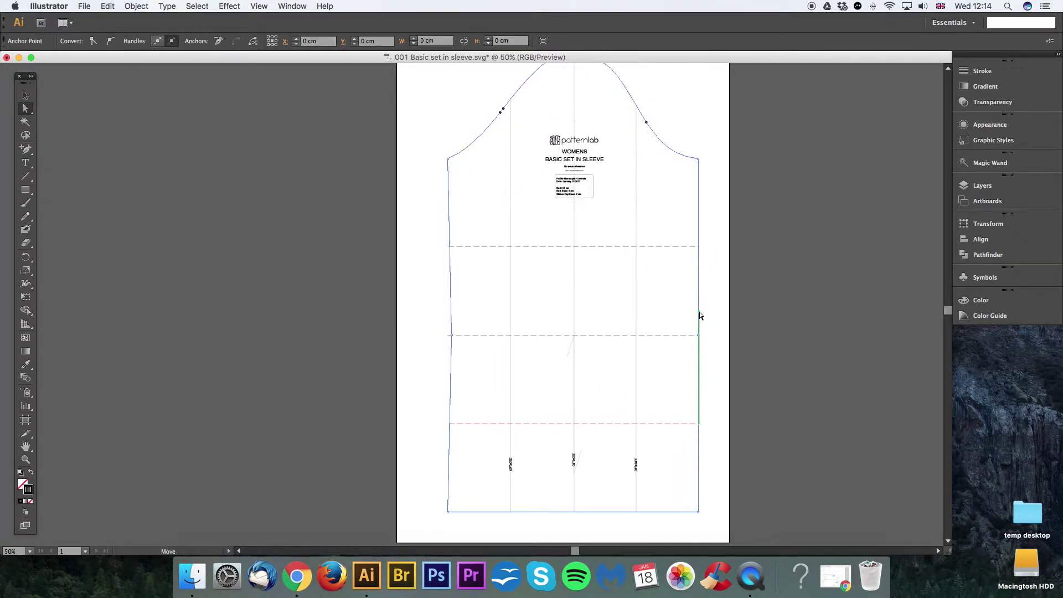
drag(698, 336, 700, 339)
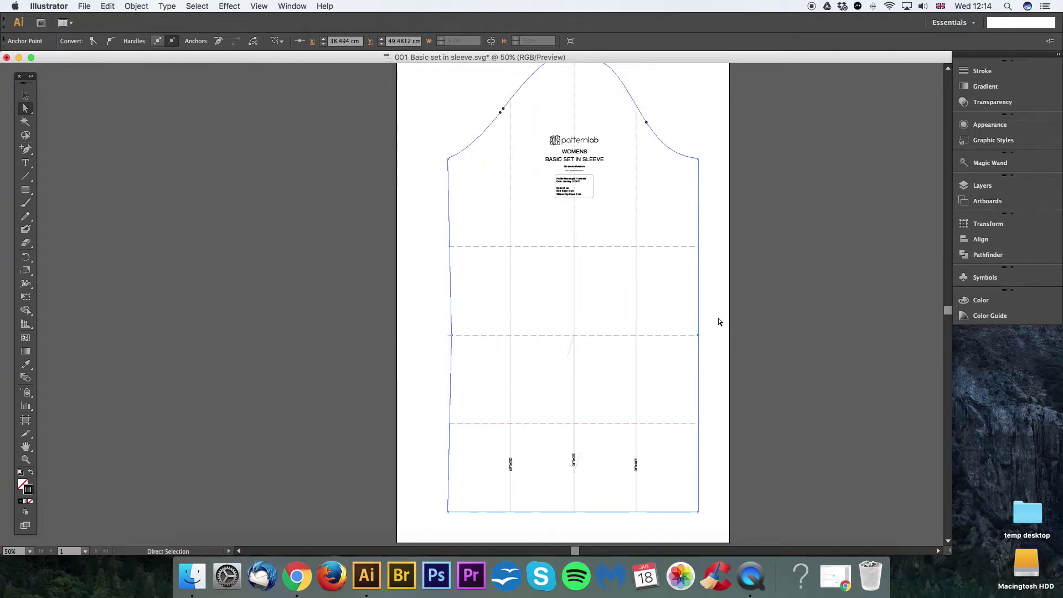
key(Return)
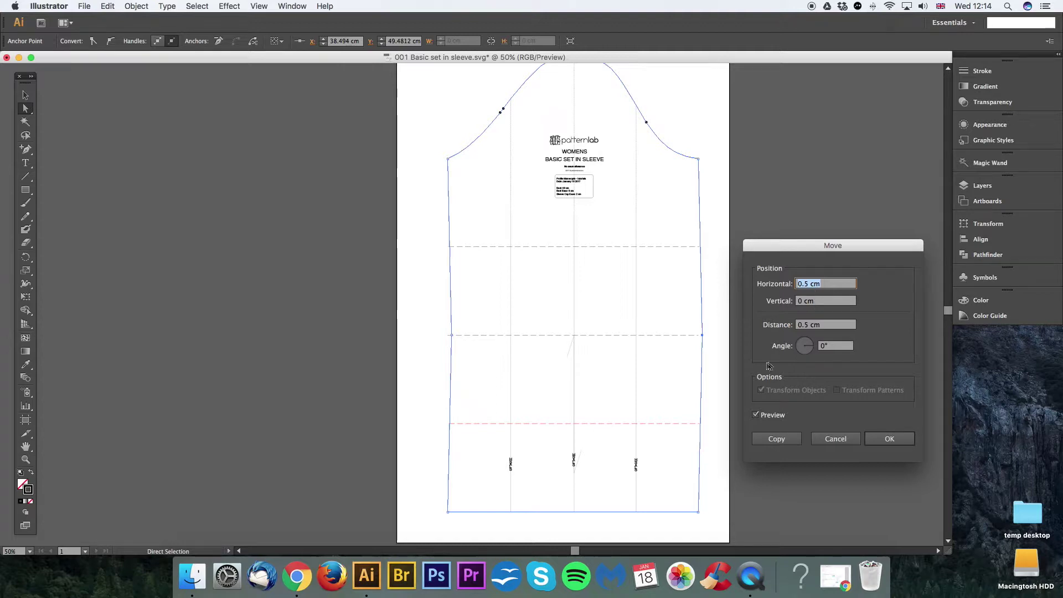
click(756, 415)
click(756, 415)
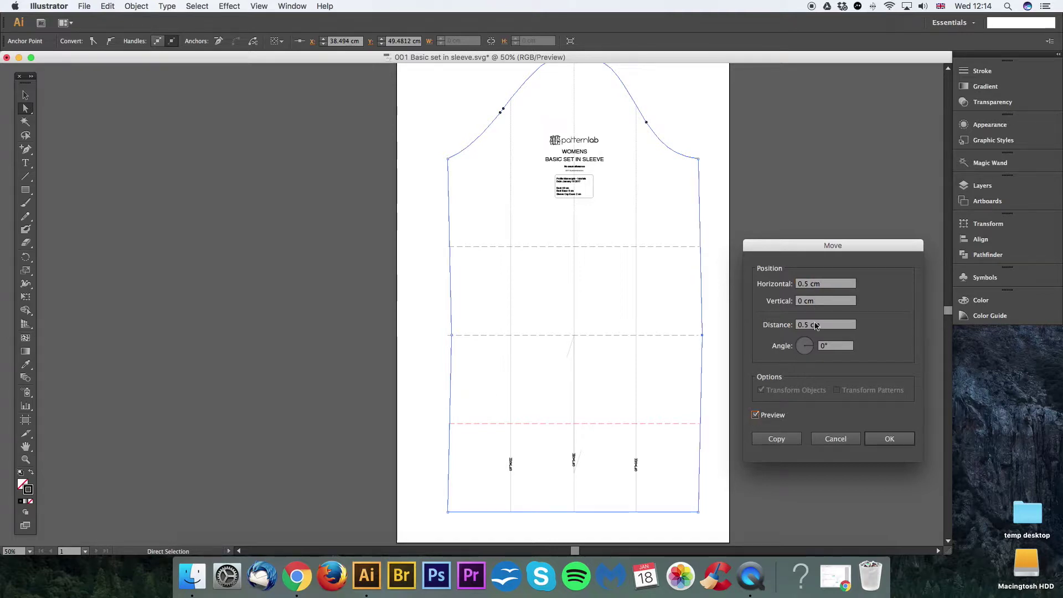
click(824, 284)
click(756, 415)
click(756, 415)
Set the horizontal distance to -0.5 cm, preview it, and apply the move to the right elbow anchor point.
click(828, 285)
click(798, 284)
text(-)
click(756, 415)
click(756, 415)
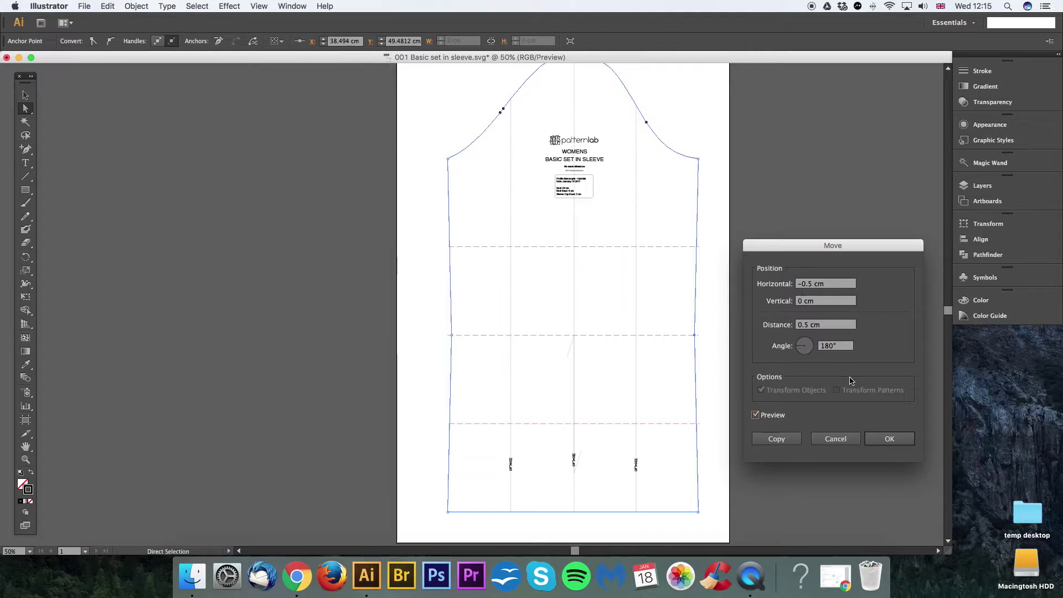
click(880, 440)
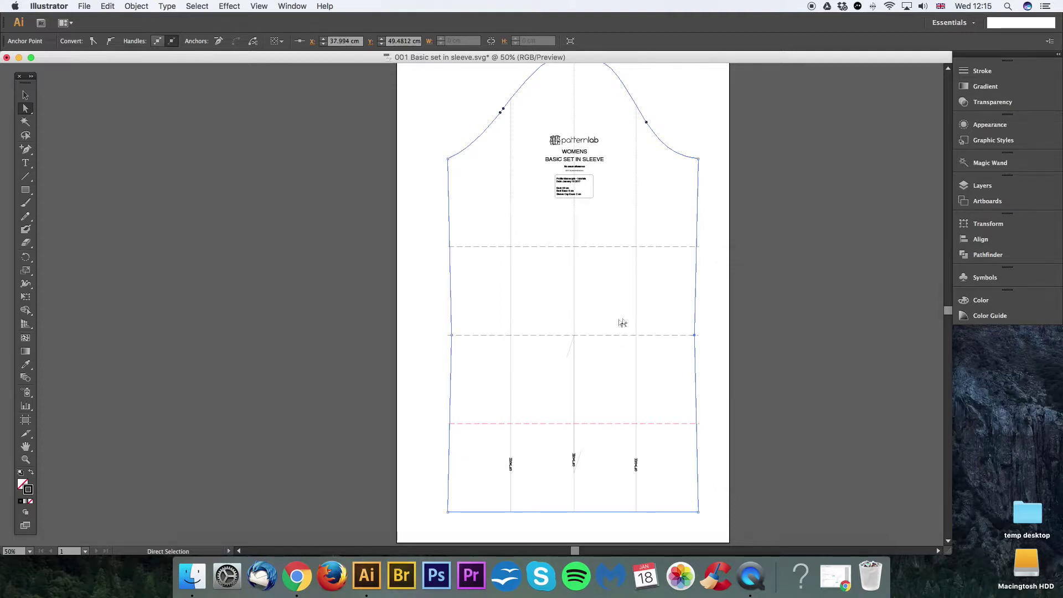
Select the sleeve outline and activate the Convert Anchor Point tool.
click(664, 311)
drag(697, 308, 698, 311)
scroll(708, 360, down, 1)
scroll(710, 361, up, 1)
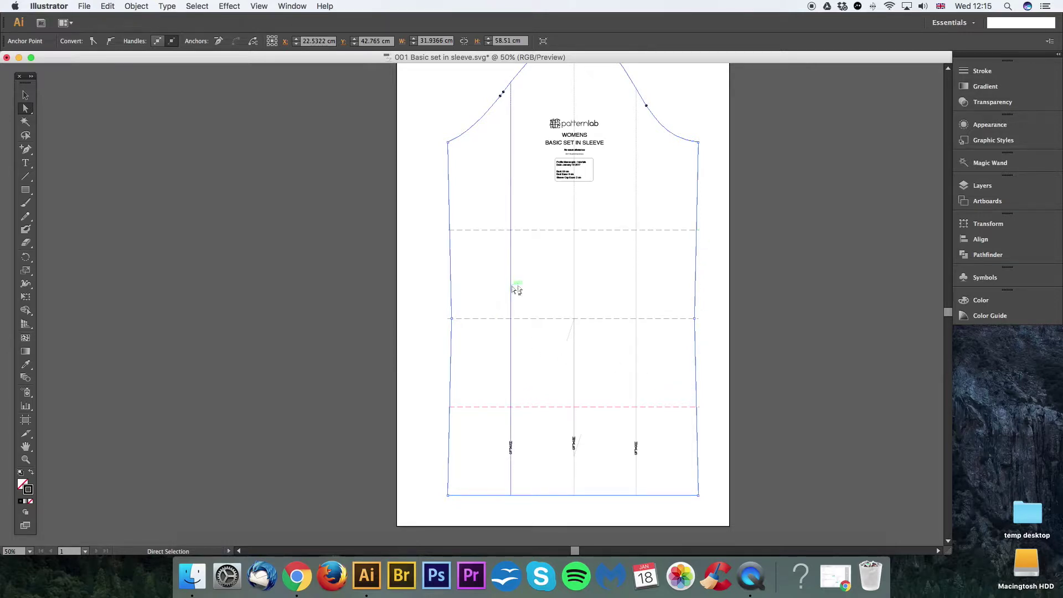
click(26, 149)
drag(26, 150, 77, 192)
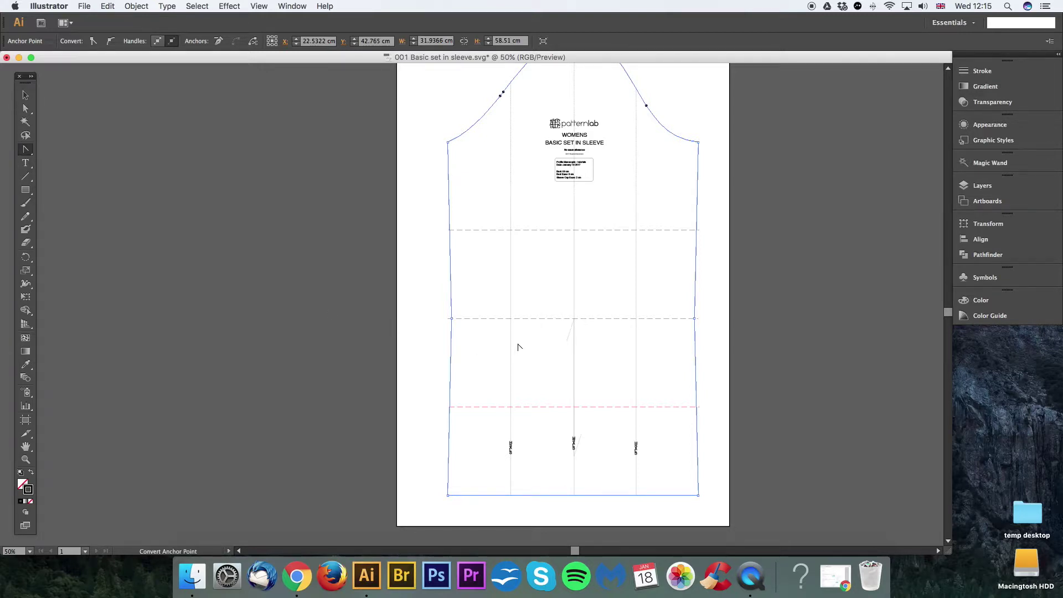
Try curving the left side seam with diagonal handles from the elbow anchor point, and reset it to a corner.
mouse_move(451, 318)
mouse_down()
mouse_move(545, 296)
mouse_move(299, 345)
mouse_move(450, 371)
mouse_move(526, 325)
mouse_move(430, 342)
mouse_move(444, 329)
mouse_move(419, 306)
mouse_move(457, 349)
mouse_move(490, 363)
mouse_move(478, 371)
mouse_move(462, 325)
mouse_up()
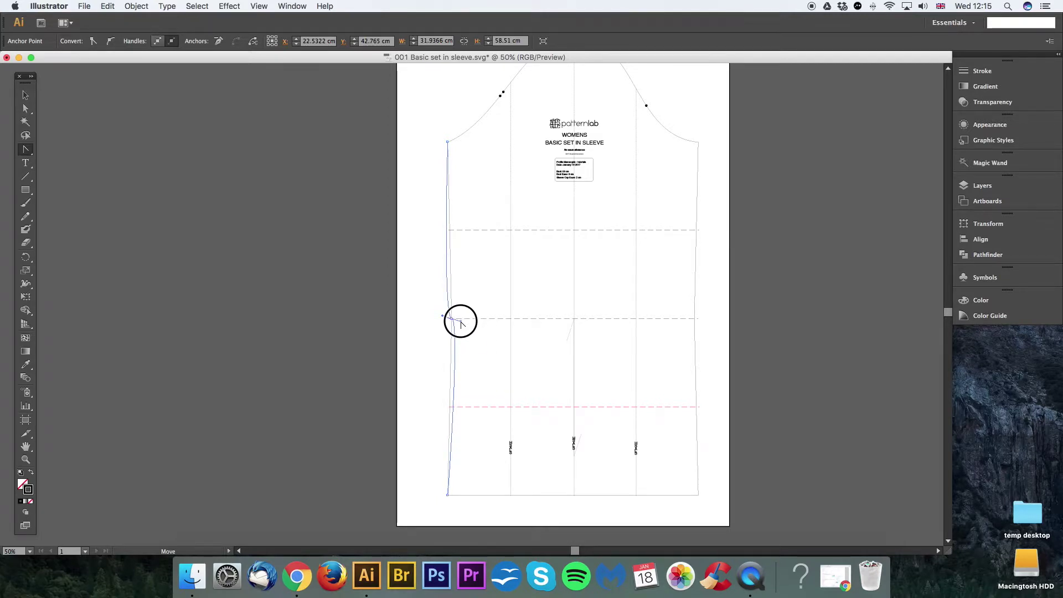
drag(463, 324, 505, 366)
key(super+equal)
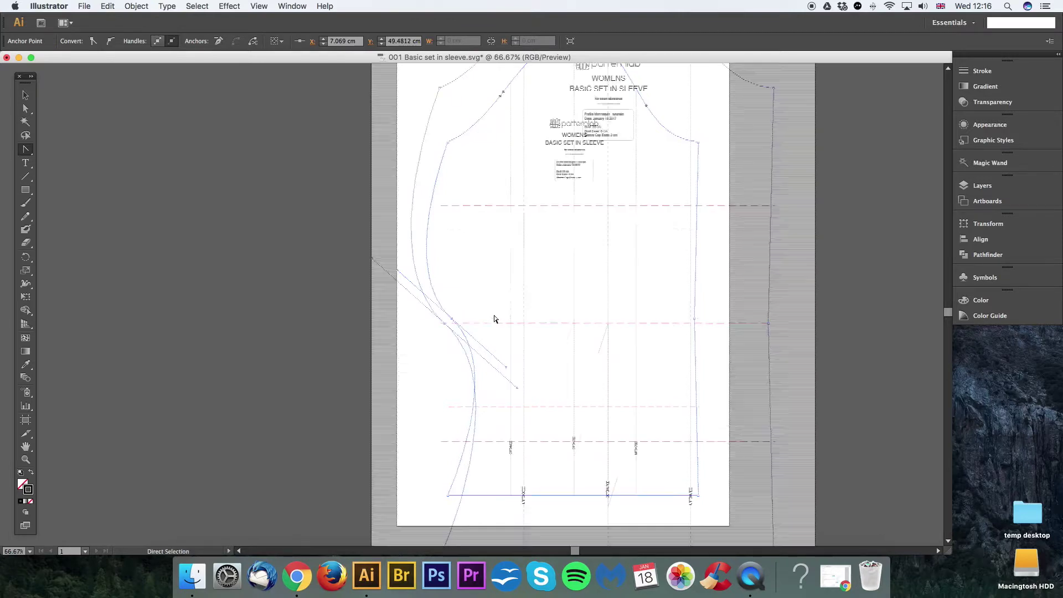
key(super+equal)
drag(520, 291, 537, 273)
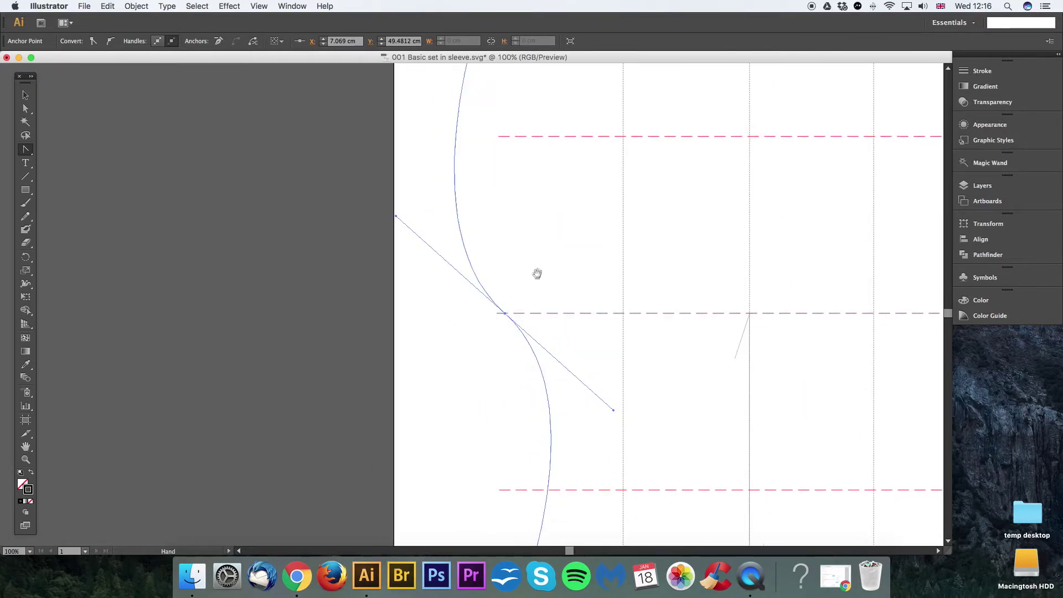
click(505, 313)
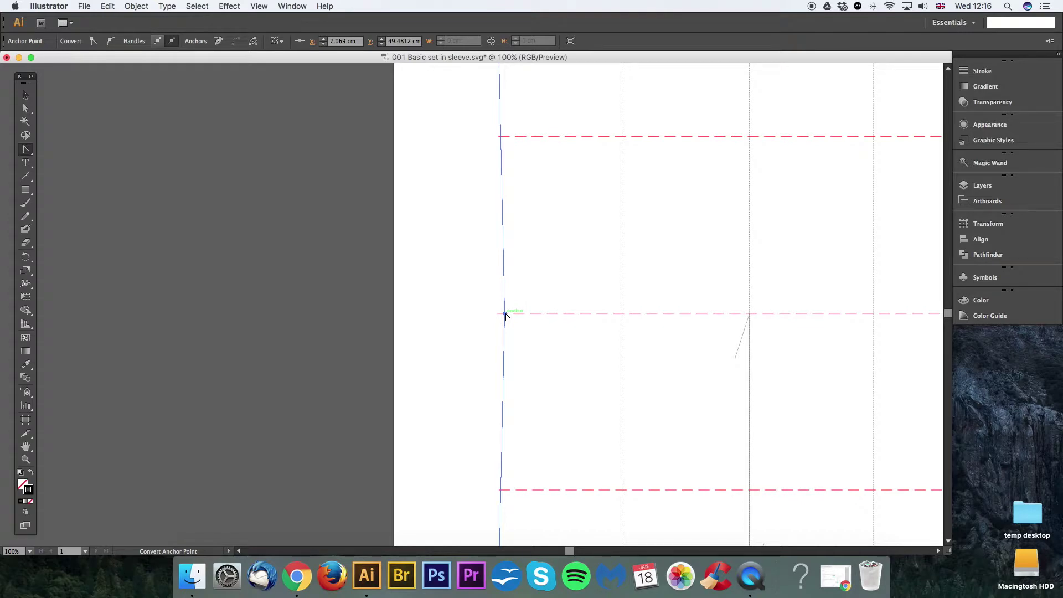
Smooth the left side seam at the elbow anchor point, extending vertical handles to the dashed lines above and below the elbow line.
drag(505, 314, 507, 419)
key(super+z)
key(super+minus)
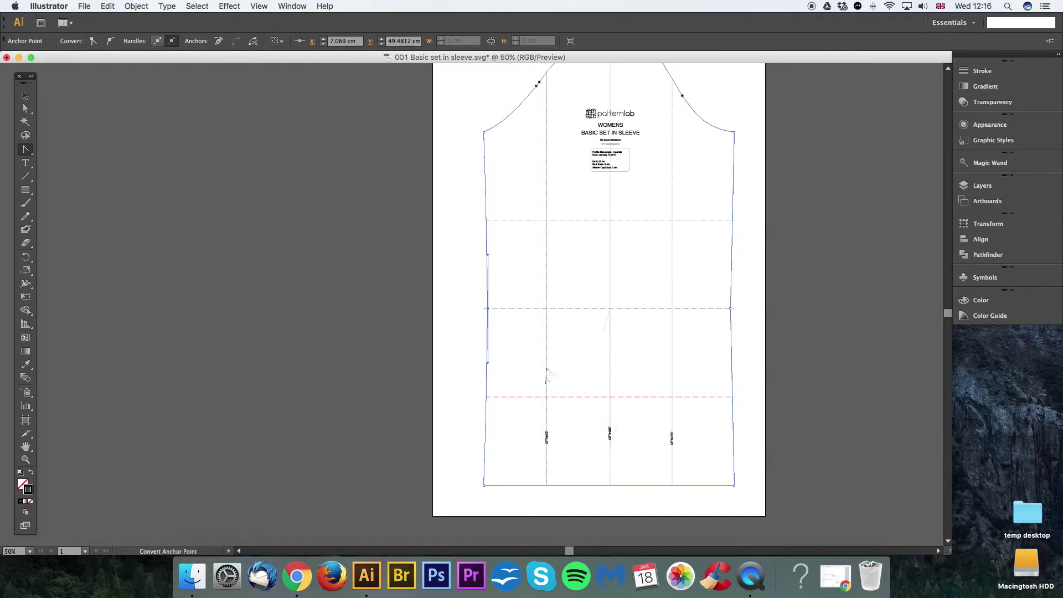
click(487, 308)
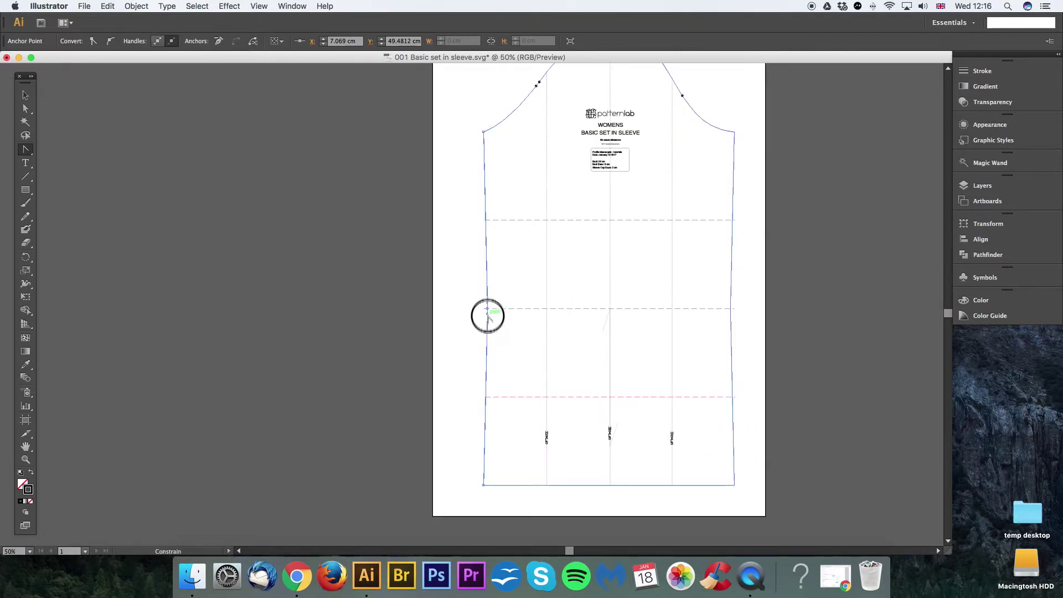
key(super+shift+a)
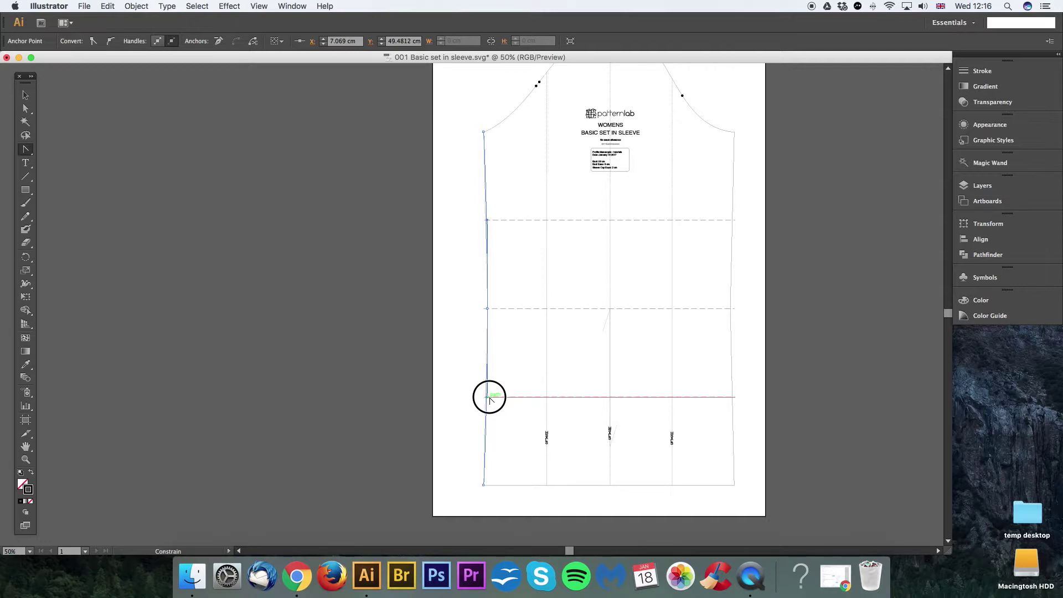
click(490, 398)
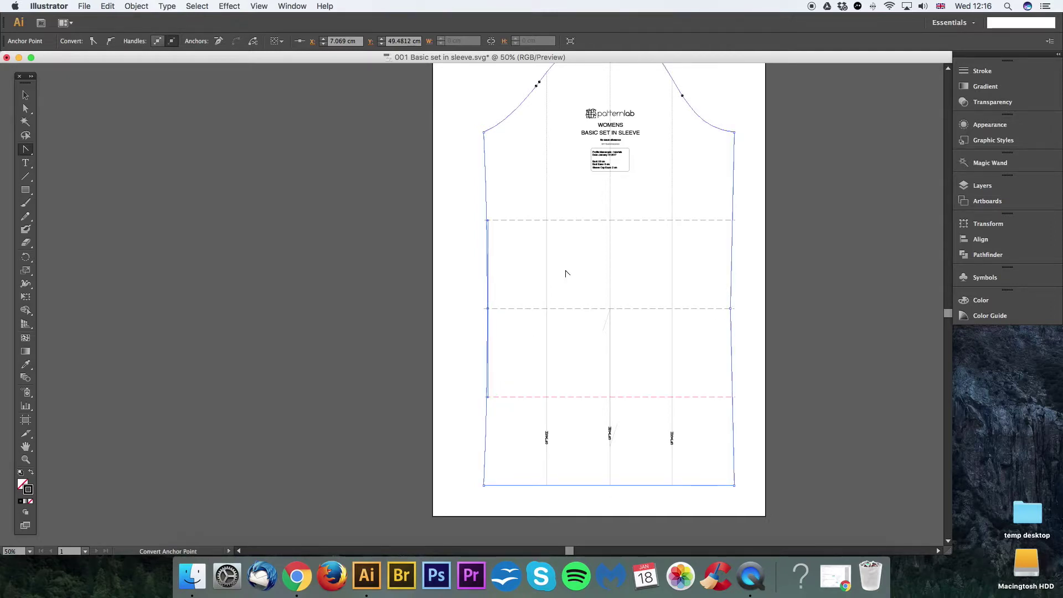
key(a)
click(469, 254)
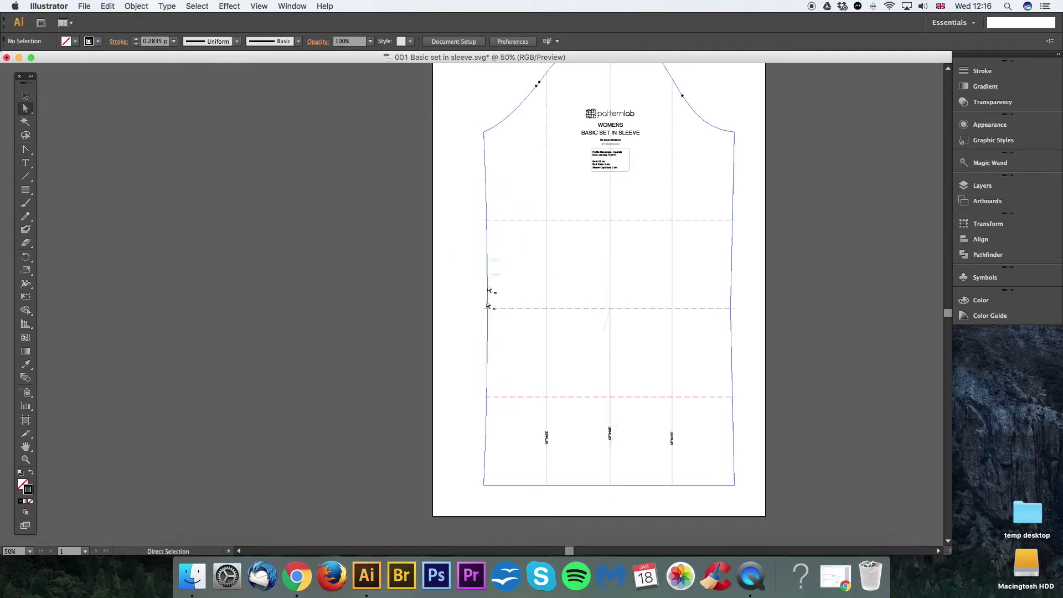
Smooth the right side seam at its elbow anchor point with vertical handles reaching the adjacent dashed lines, and deselect the outline.
click(733, 281)
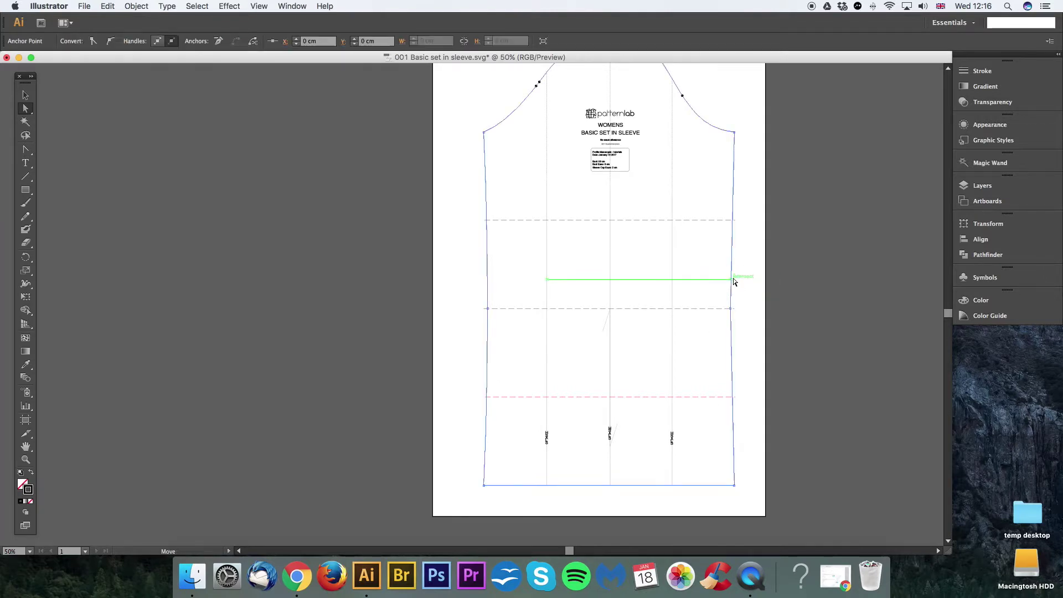
click(25, 151)
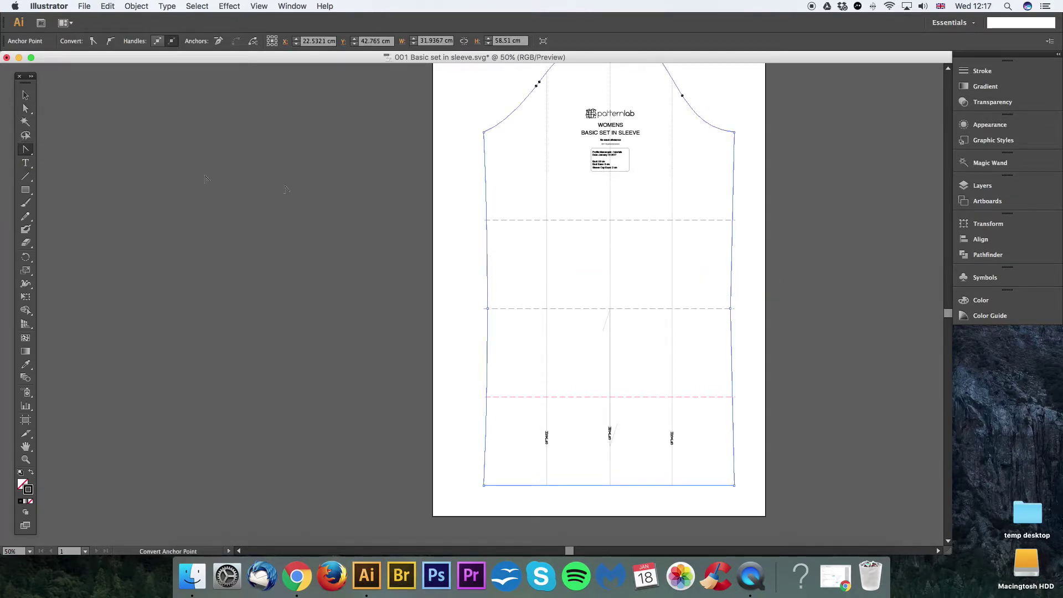
drag(729, 308, 716, 280)
key(cmd+z)
key(cmd+z)
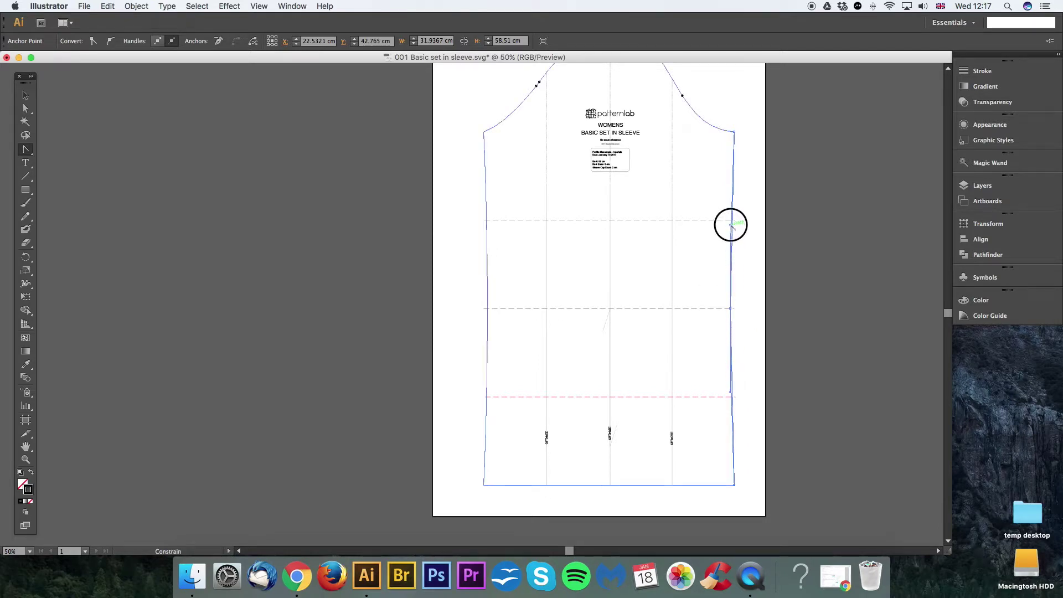
click(730, 220)
key(a)
drag(745, 256, 735, 273)
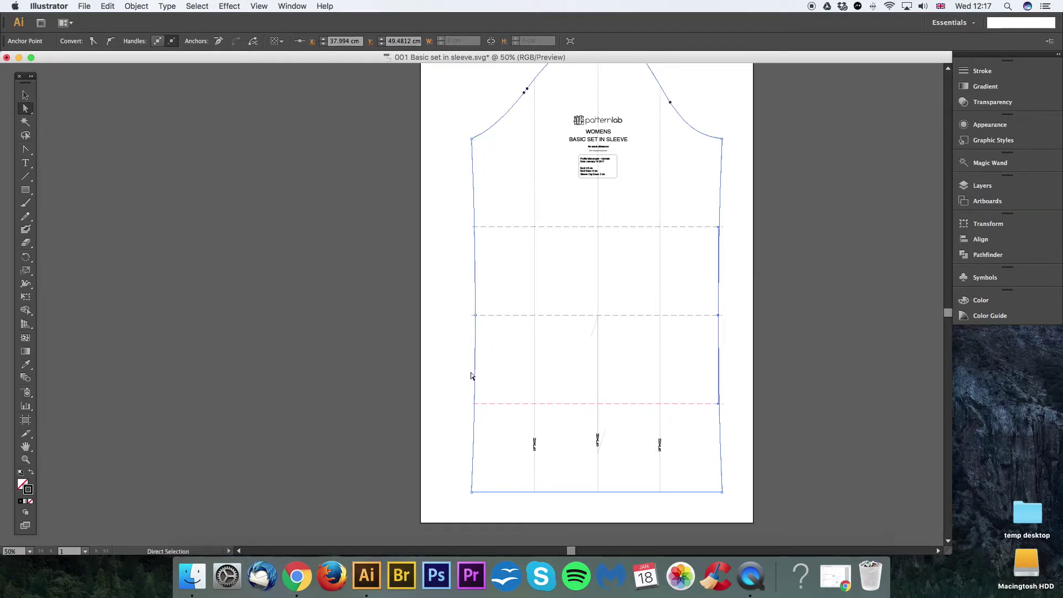
click(496, 284)
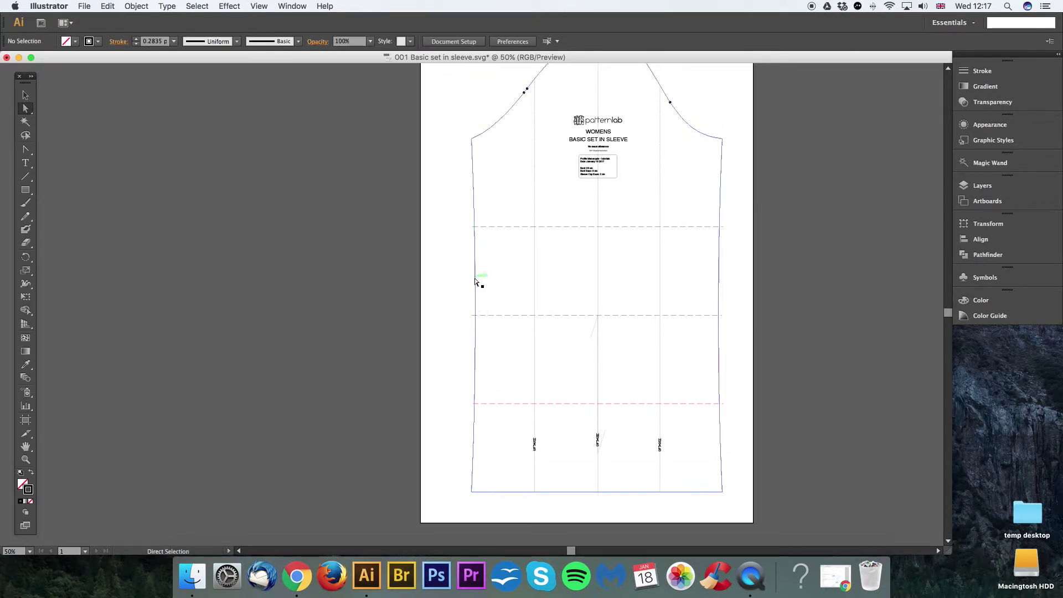
Examine the curve segments of both side seams above and below the elbow and compare their shape across the whole sleeve.
click(473, 301)
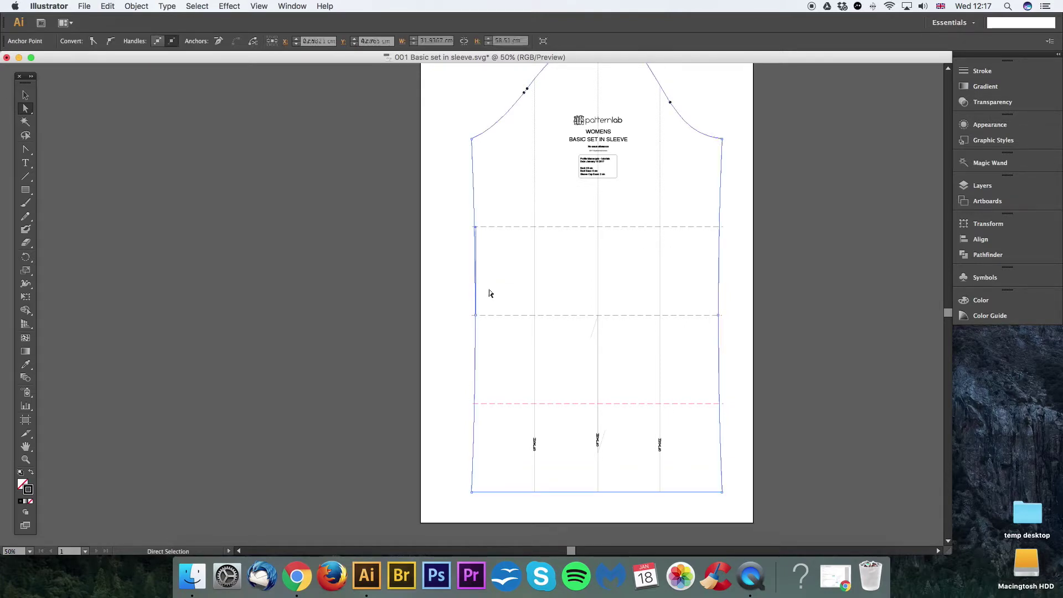
drag(479, 391, 477, 390)
click(718, 360)
click(721, 255)
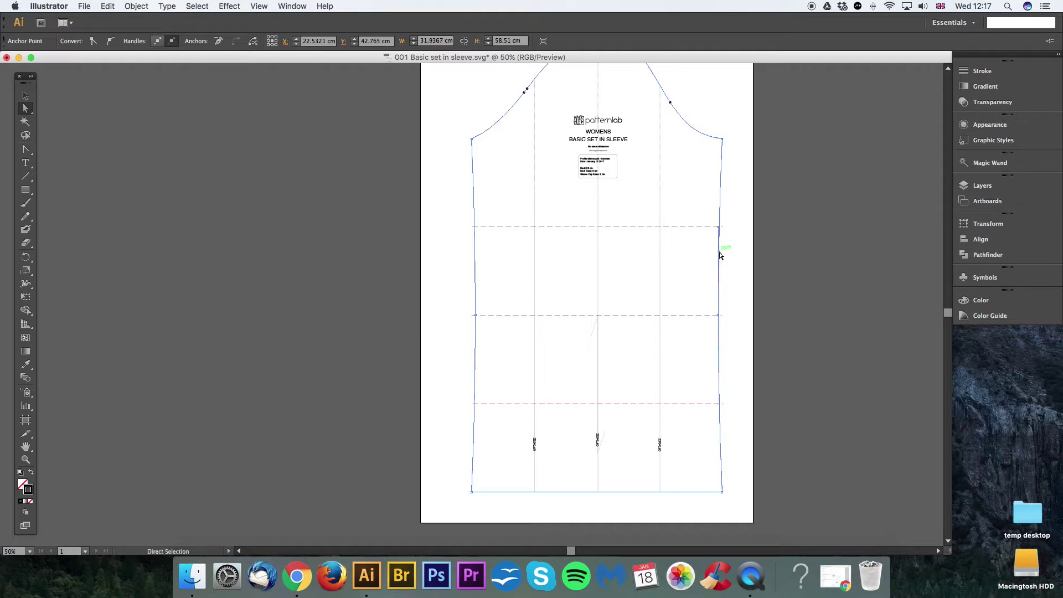
scroll(725, 476, right, 3)
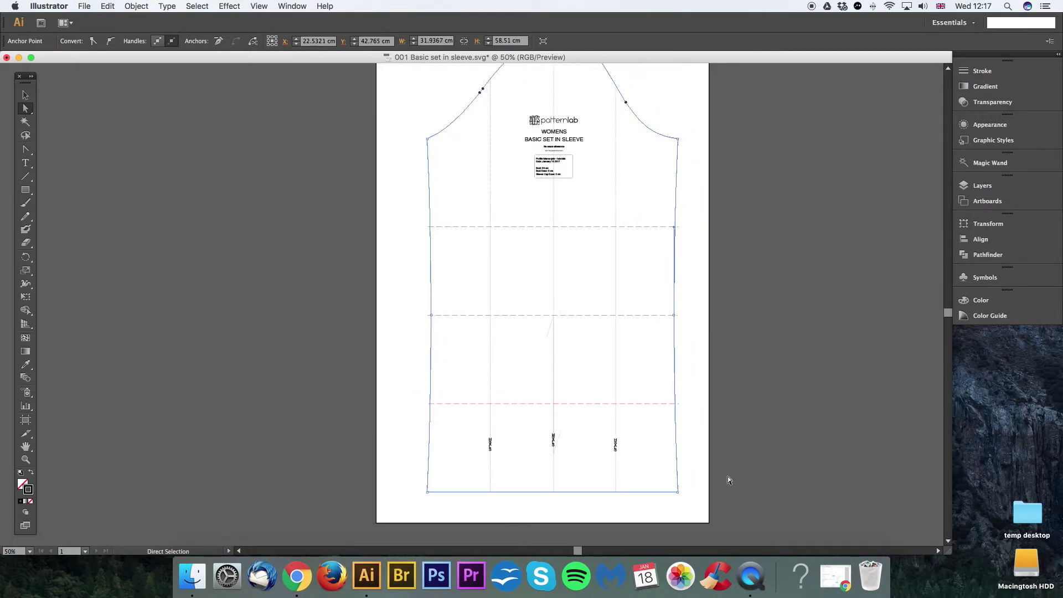
click(682, 349)
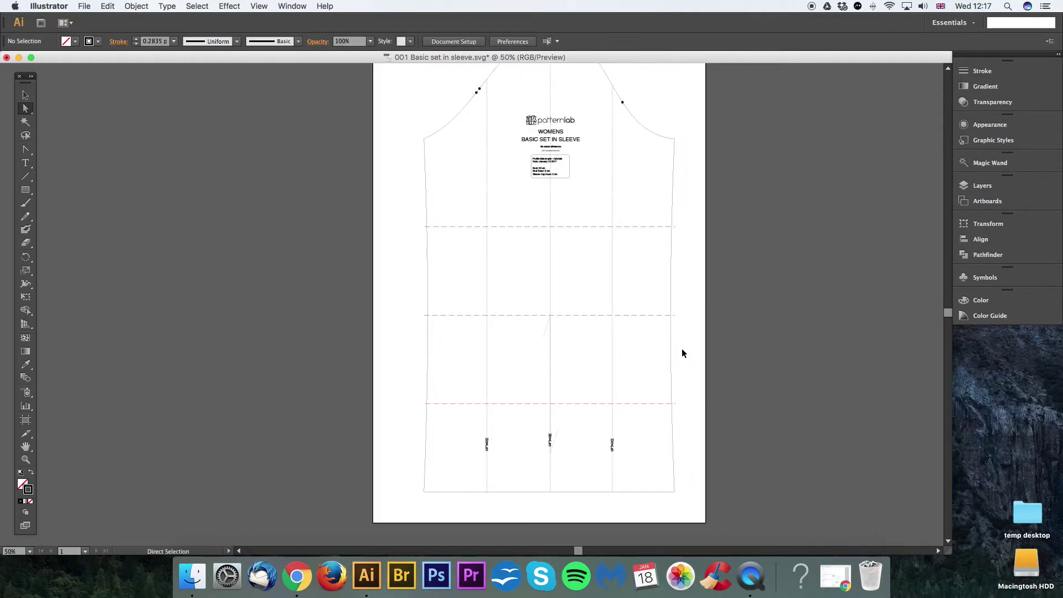
key(super+minus)
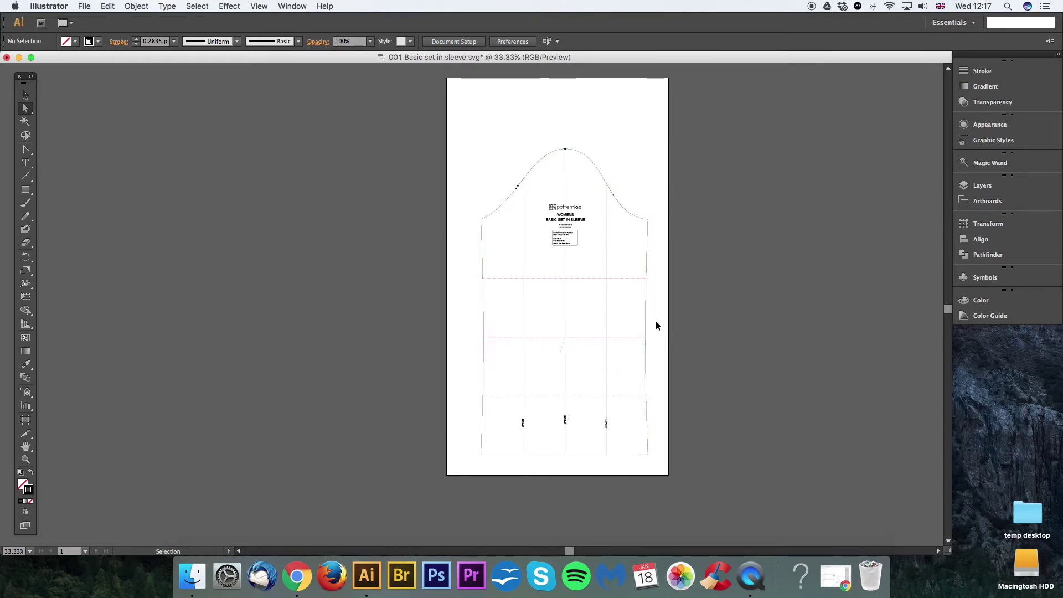
key(super+equal)
key(super+equal)
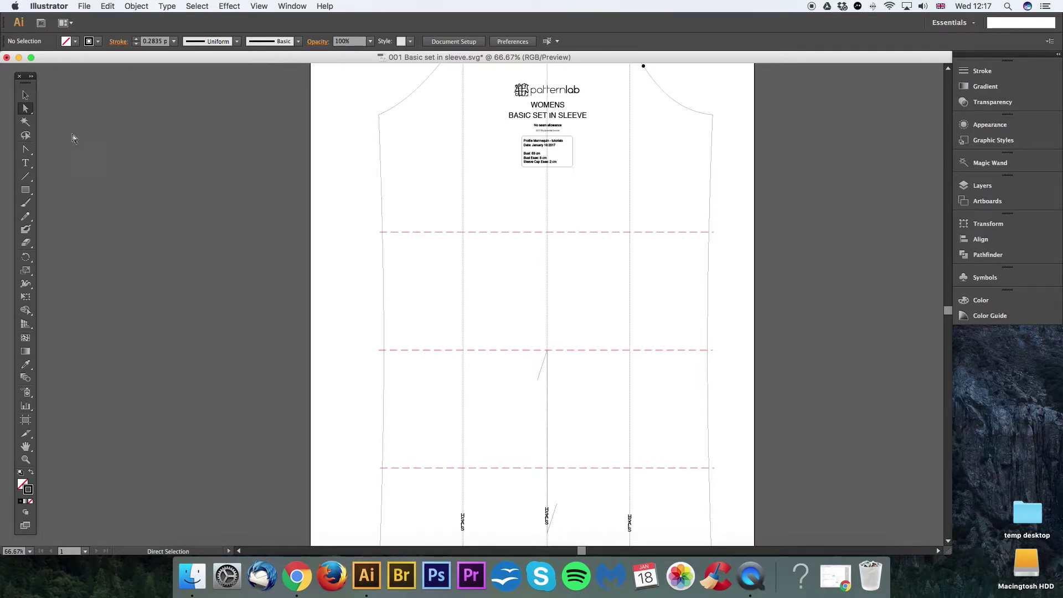
Move the right elbow anchor point by -0.25 cm horizontally and 0 cm vertically, and deselect the outline.
click(708, 332)
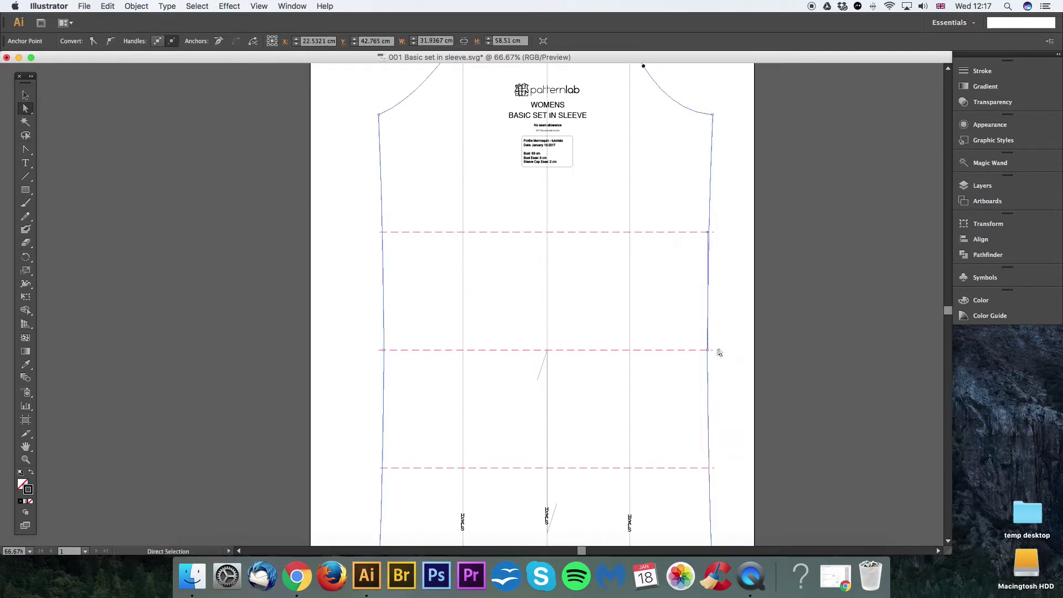
key(Return)
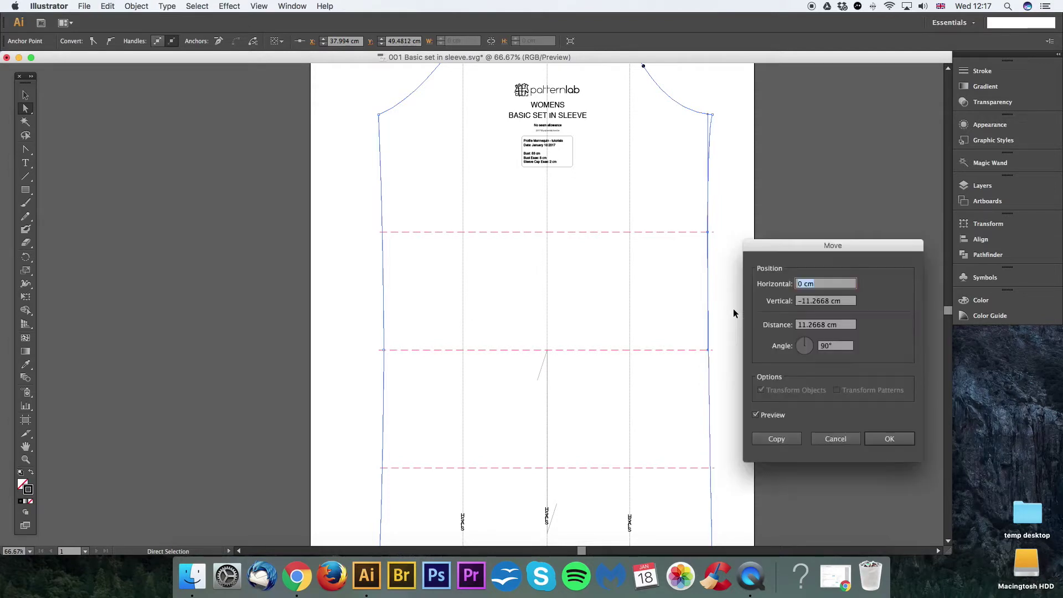
text(-0.25)
key(Tab)
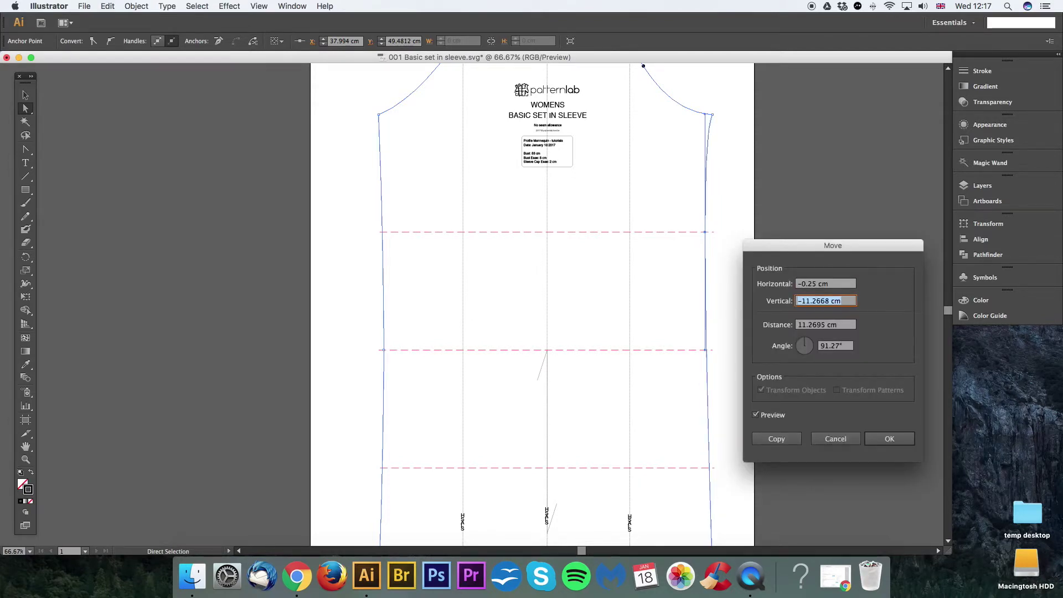
text(0)
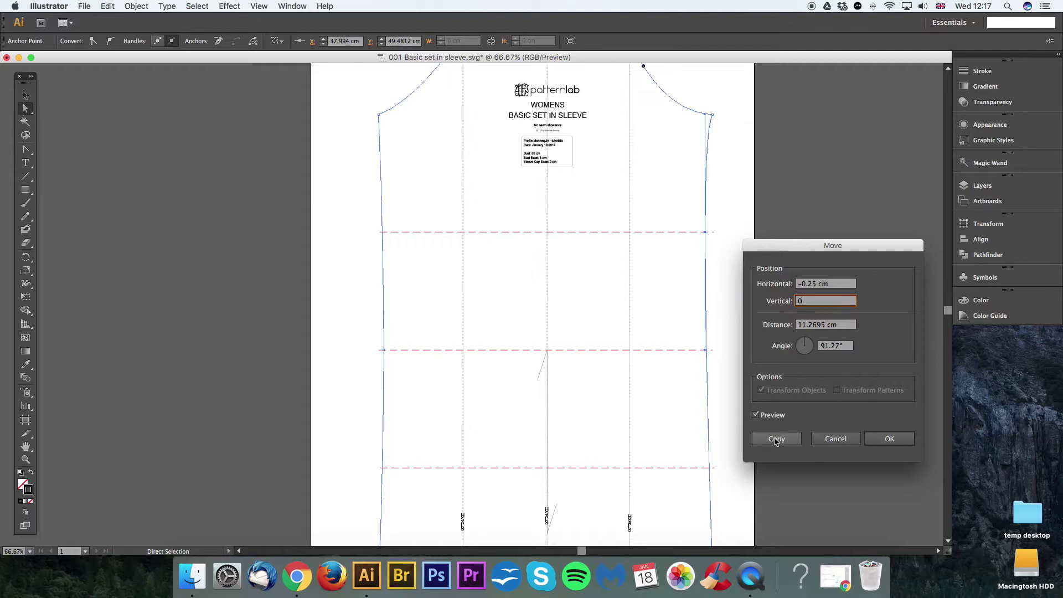
click(888, 438)
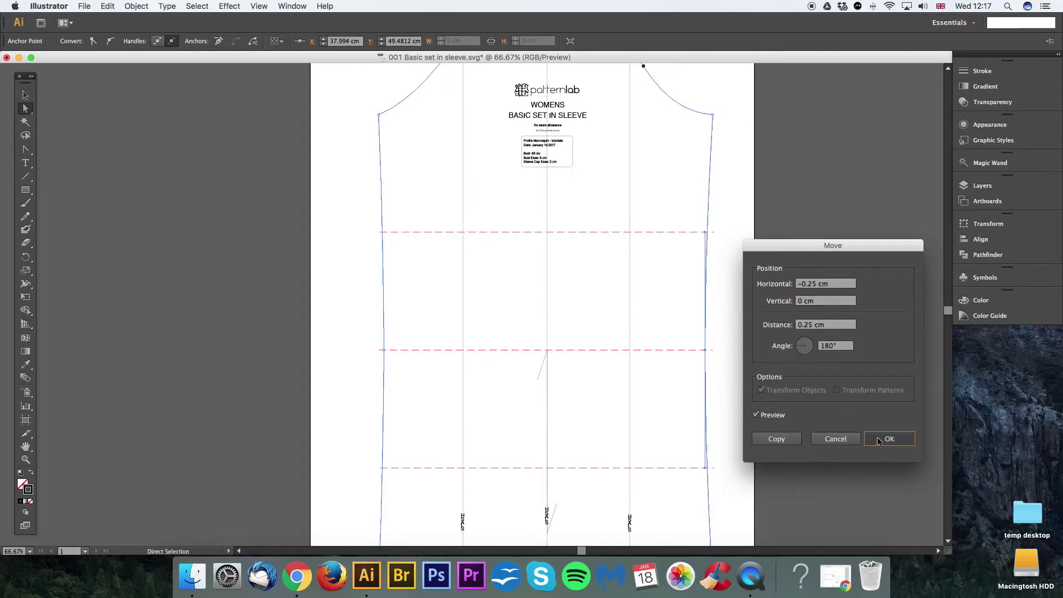
click(721, 386)
drag(721, 387, 754, 360)
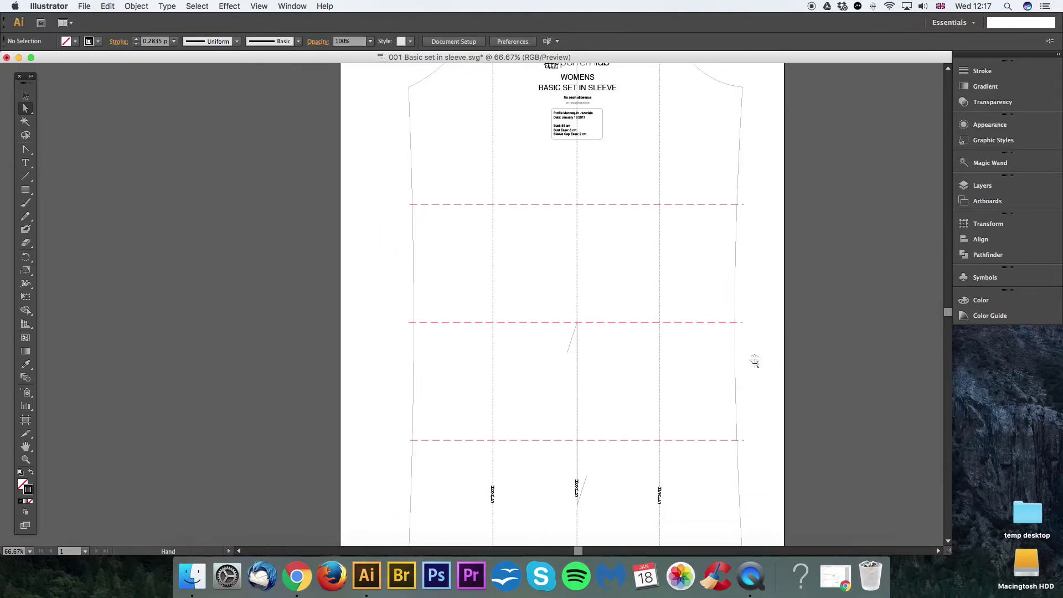
Move the left elbow anchor point 0.25 cm horizontally with 0 cm vertical offset, and deselect the outline.
click(415, 318)
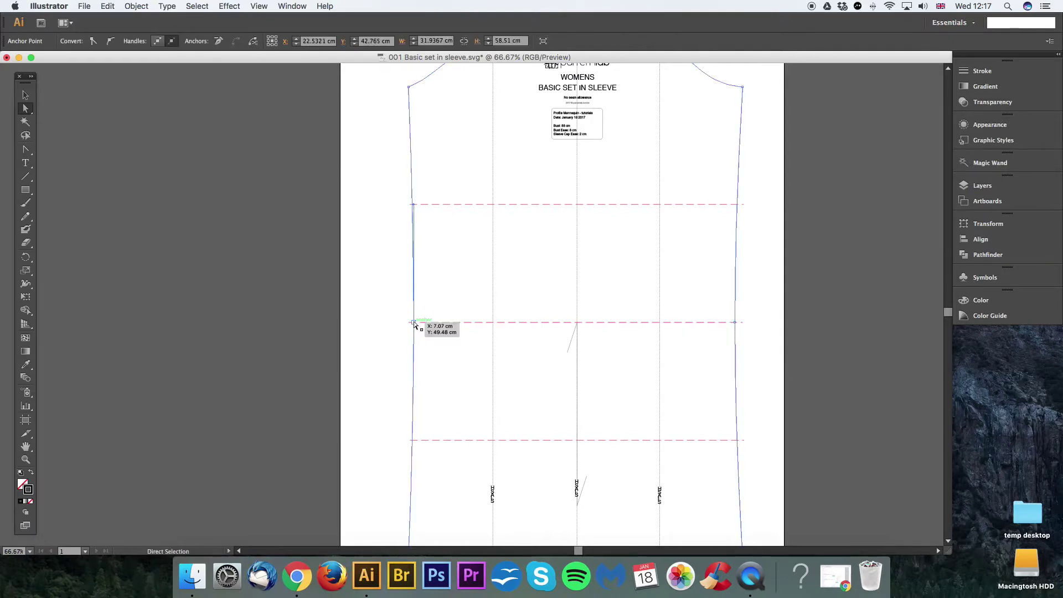
key(Return)
text(0.2)
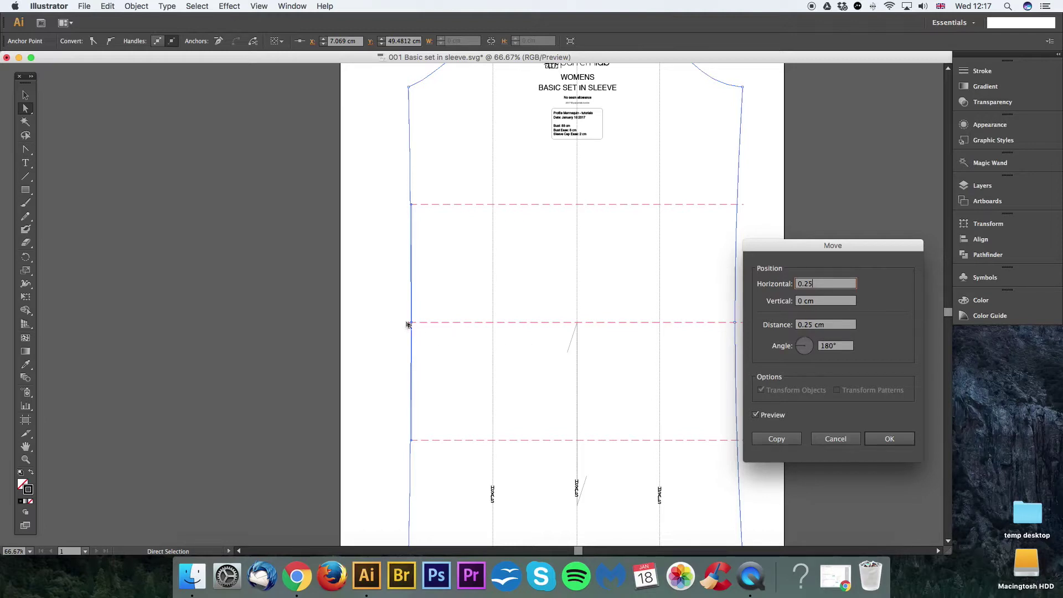
text(5)
click(889, 438)
click(621, 366)
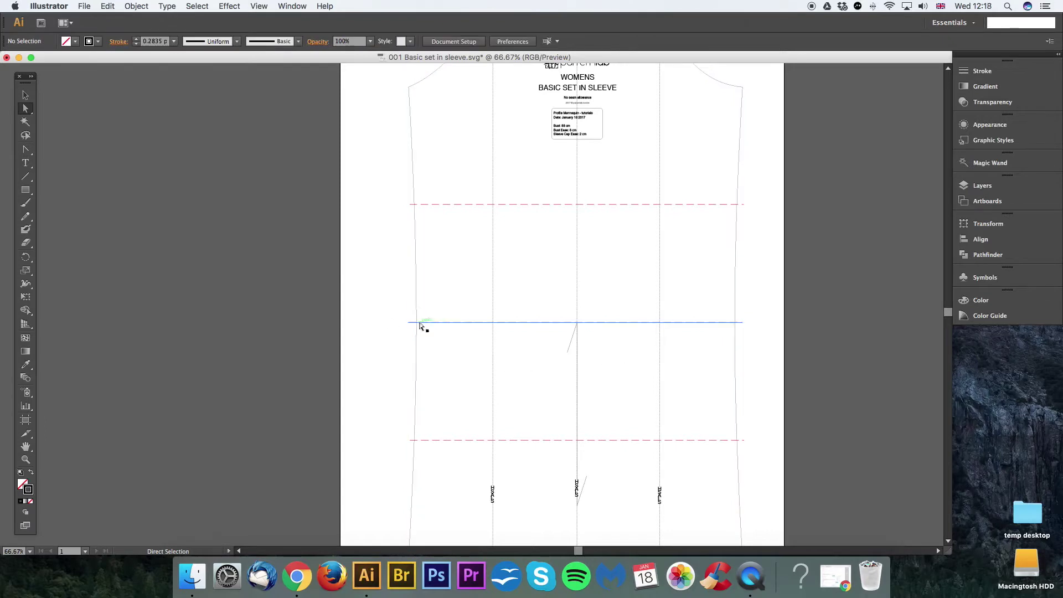
key(super+minus)
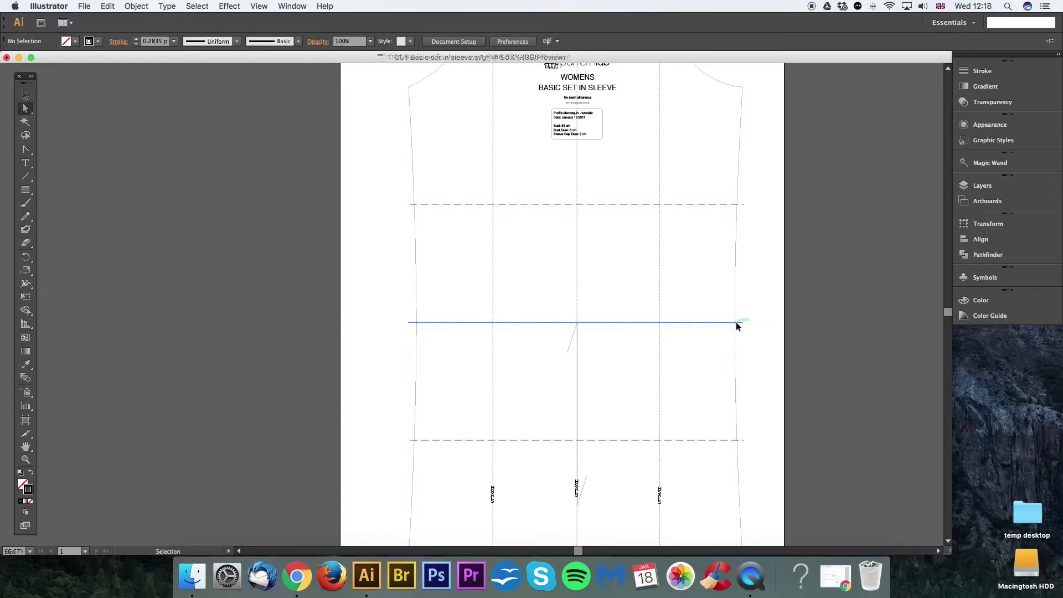
key(super+a)
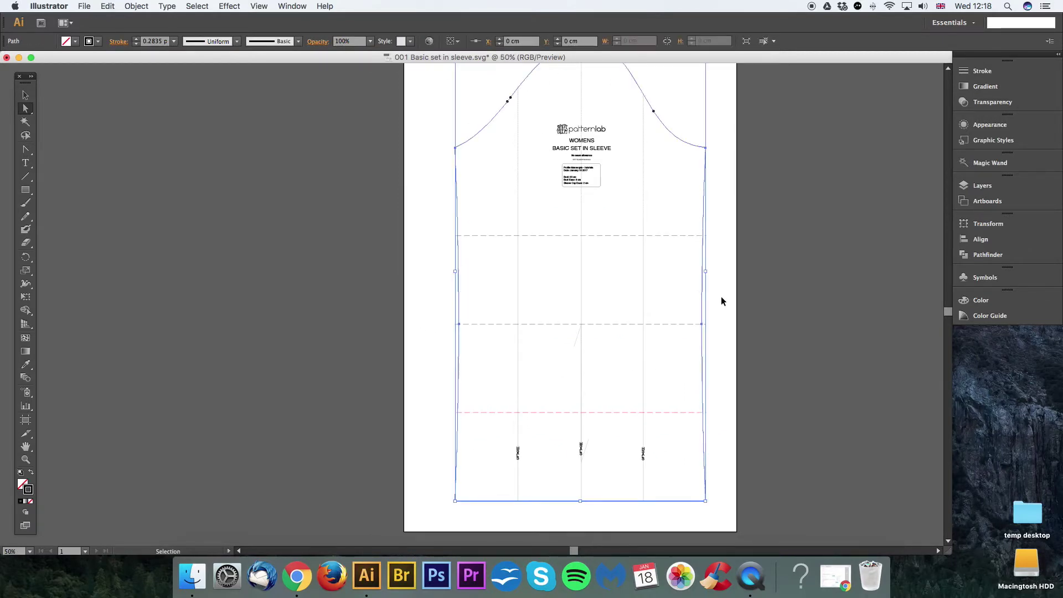
key(super+shift+a)
drag(721, 301, 745, 302)
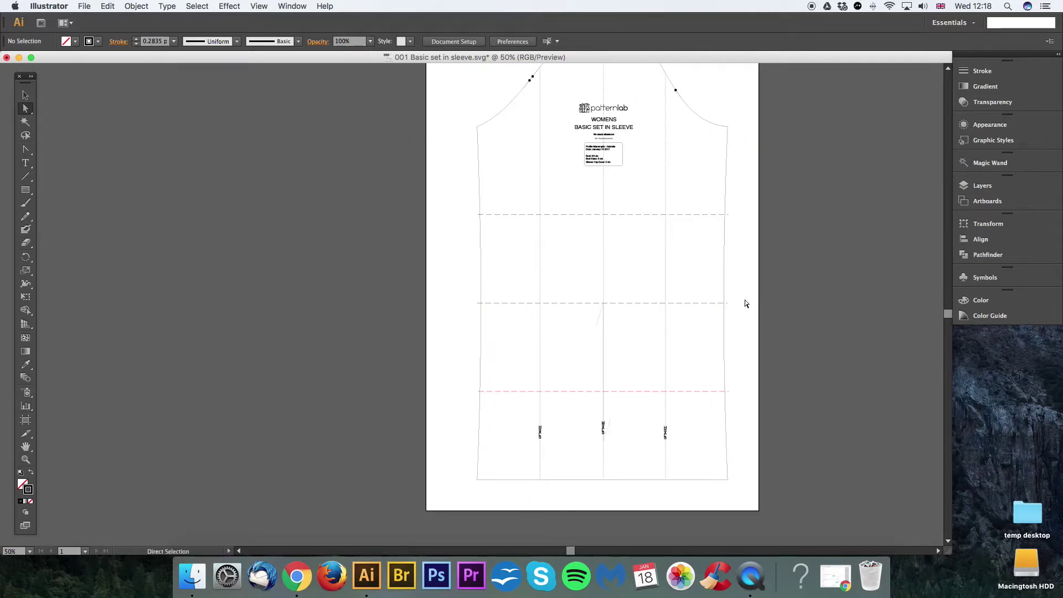
drag(703, 368, 688, 322)
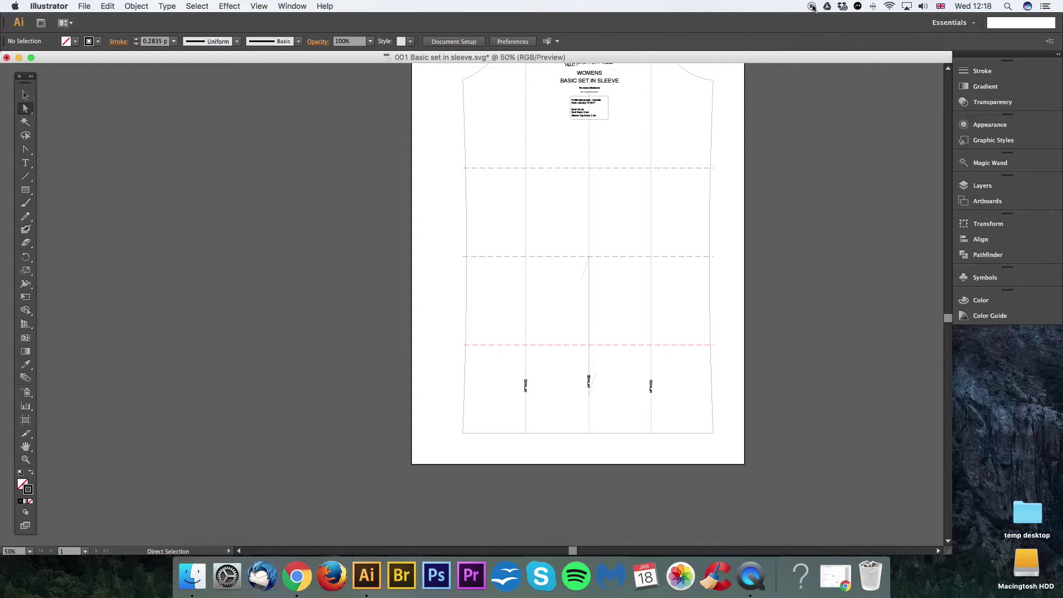
Add an anchor point to the sleeve's hem line where the vertical centre line meets it.
drag(689, 375, 785, 287)
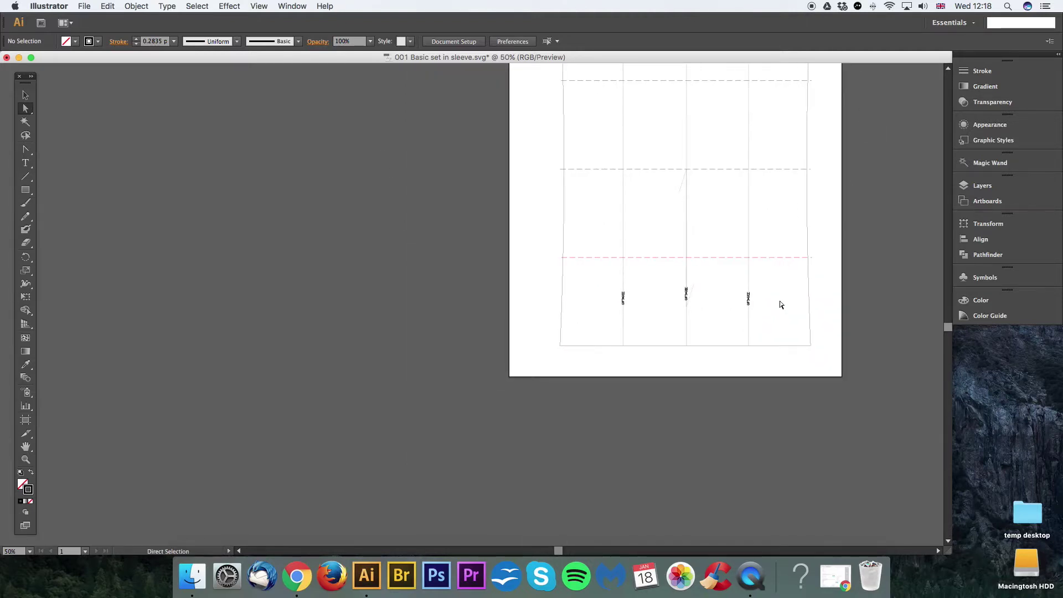
key(super+equal)
drag(765, 328, 704, 294)
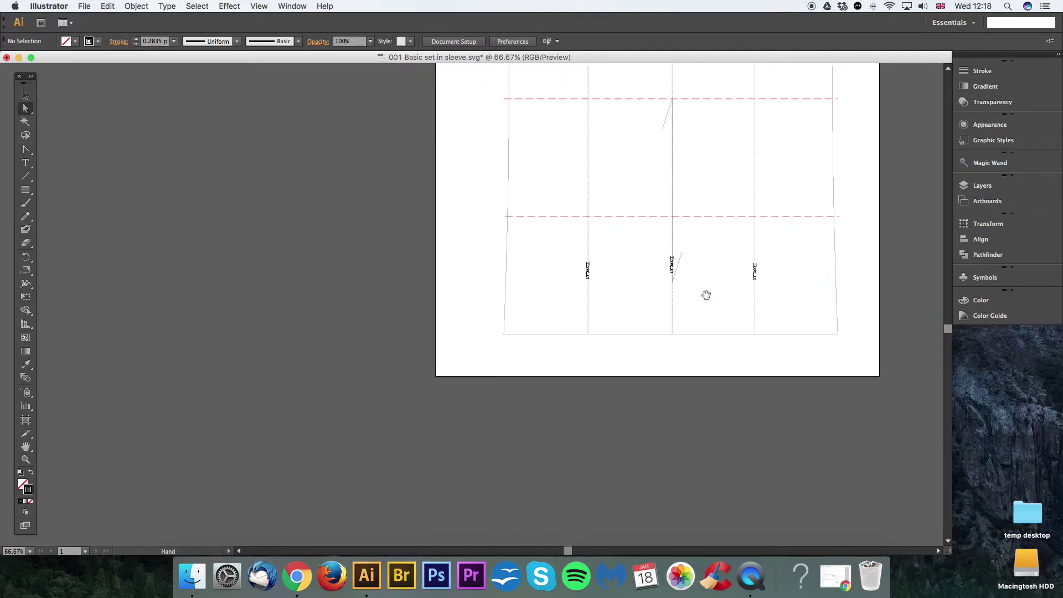
click(702, 336)
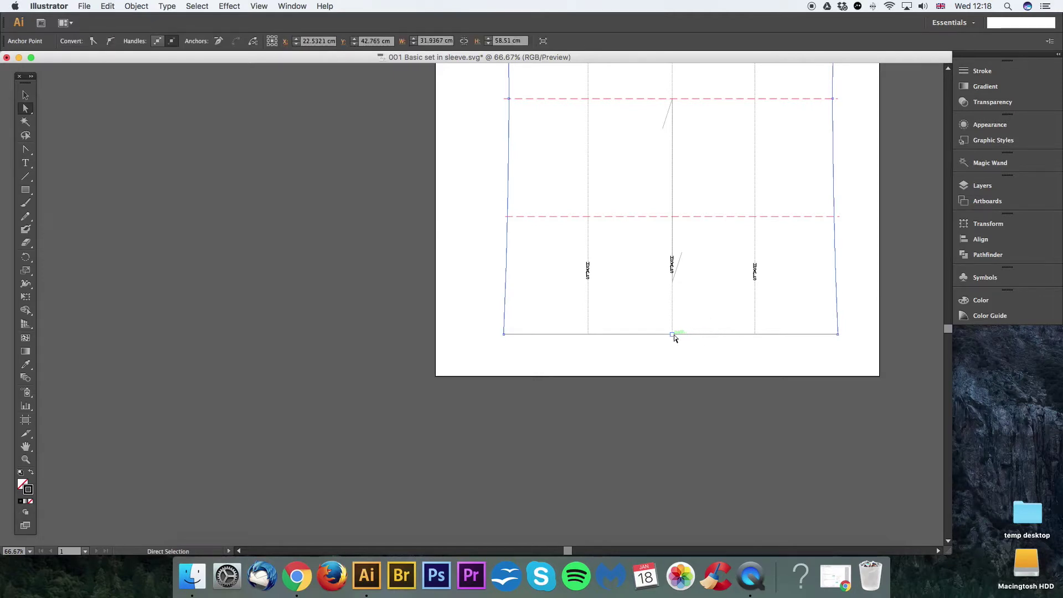
scroll(683, 316, up, 2)
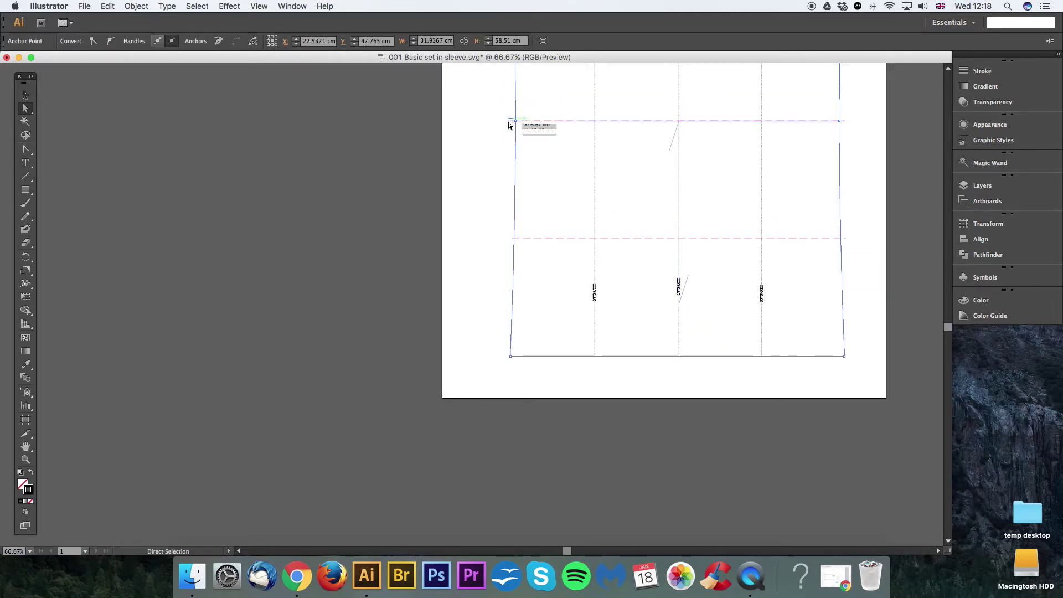
drag(26, 149, 75, 165)
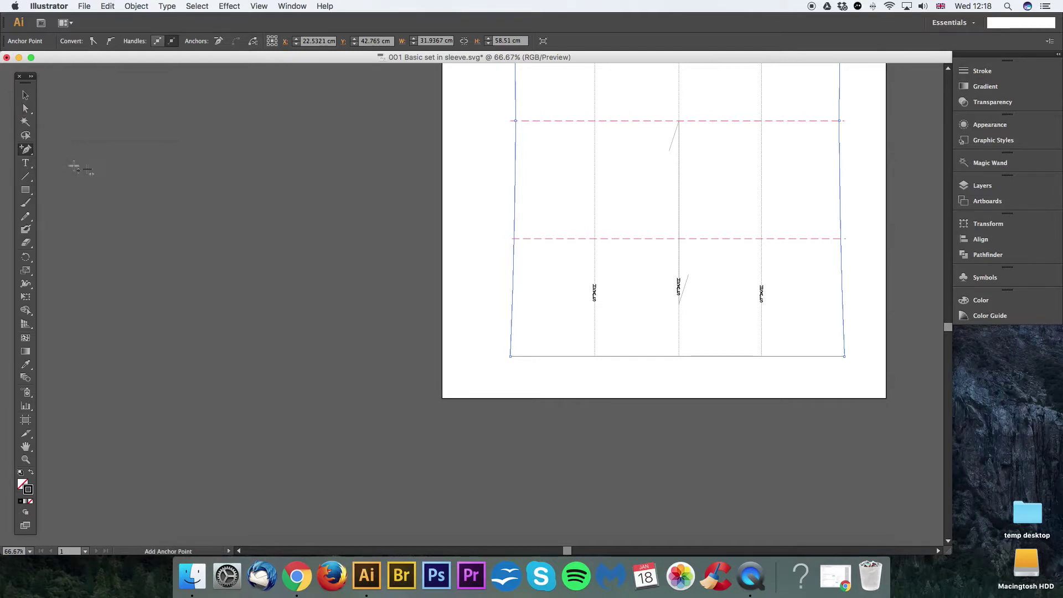
click(679, 357)
scroll(708, 304, right, 2)
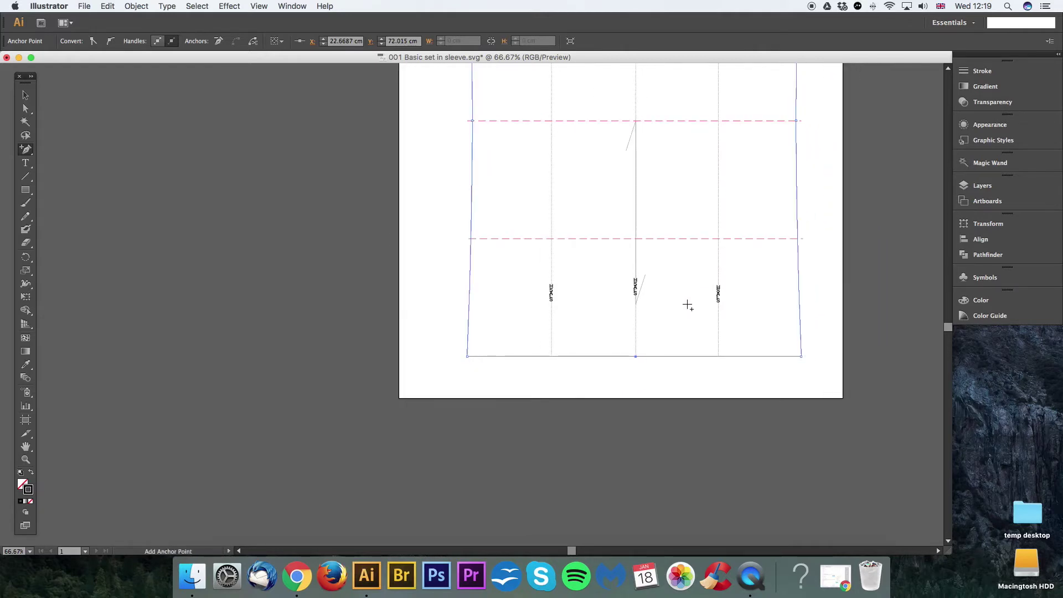
Try to pull horizontal curve handles from the hem's centre anchor point out to the right vertical guideline.
drag(26, 149, 76, 192)
drag(635, 357, 718, 357)
key(a)
click(716, 371)
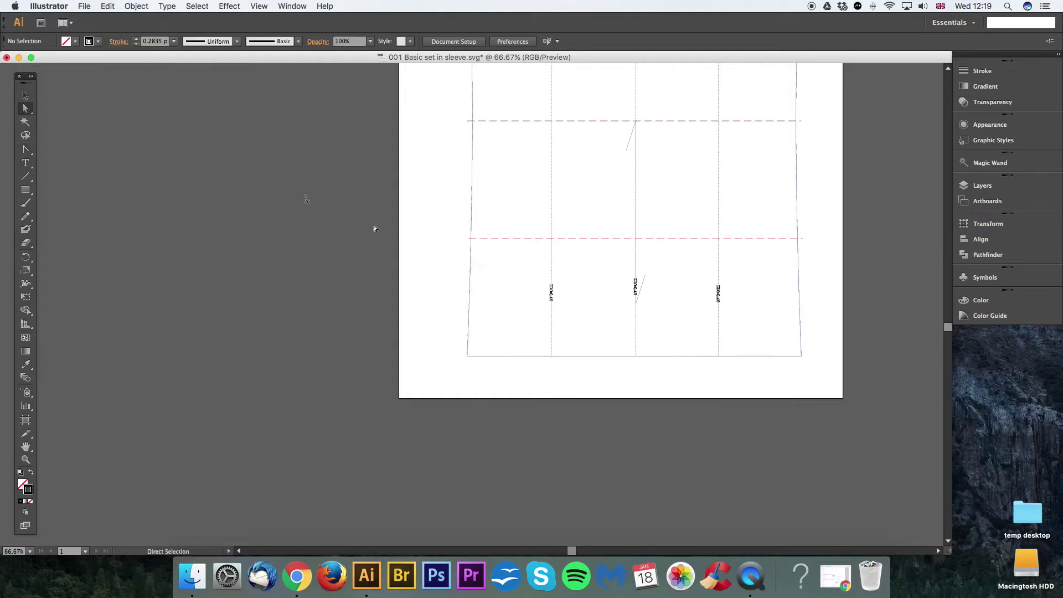
drag(26, 189, 63, 217)
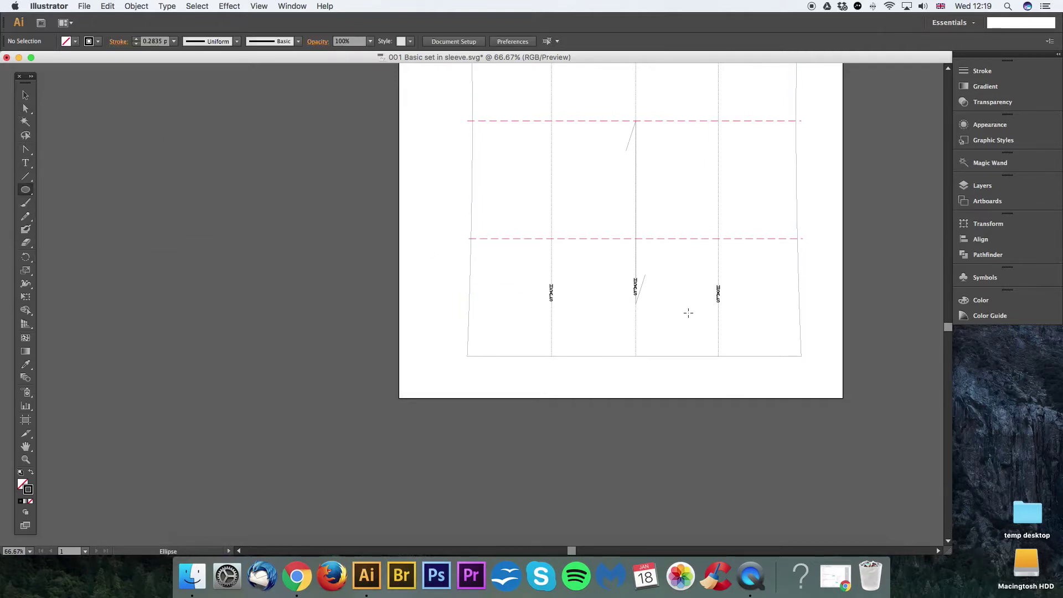
key(super+equal)
scroll(749, 351, right, 5)
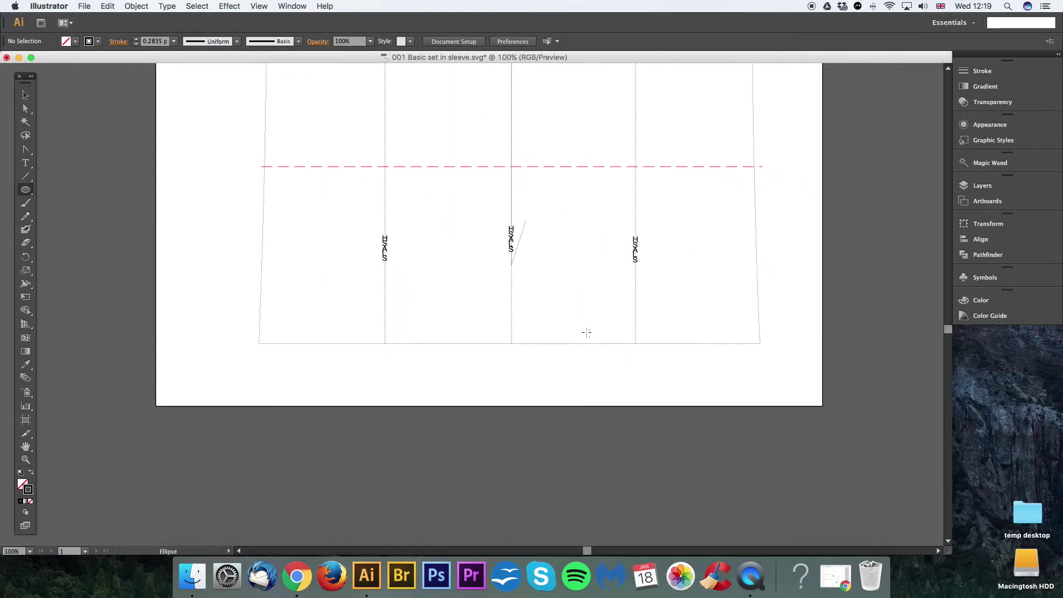
drag(636, 343, 640, 348)
key(v)
click(640, 352)
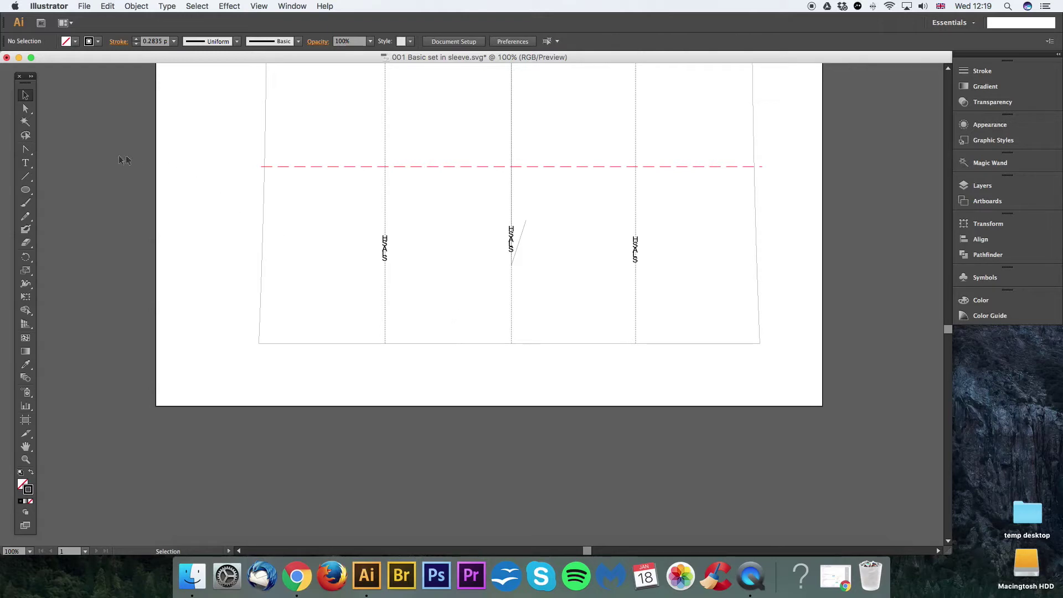
Draw a circle about 0.36 cm wide and centre it where the right vertical guideline meets the hem.
click(25, 189)
drag(636, 361, 641, 366)
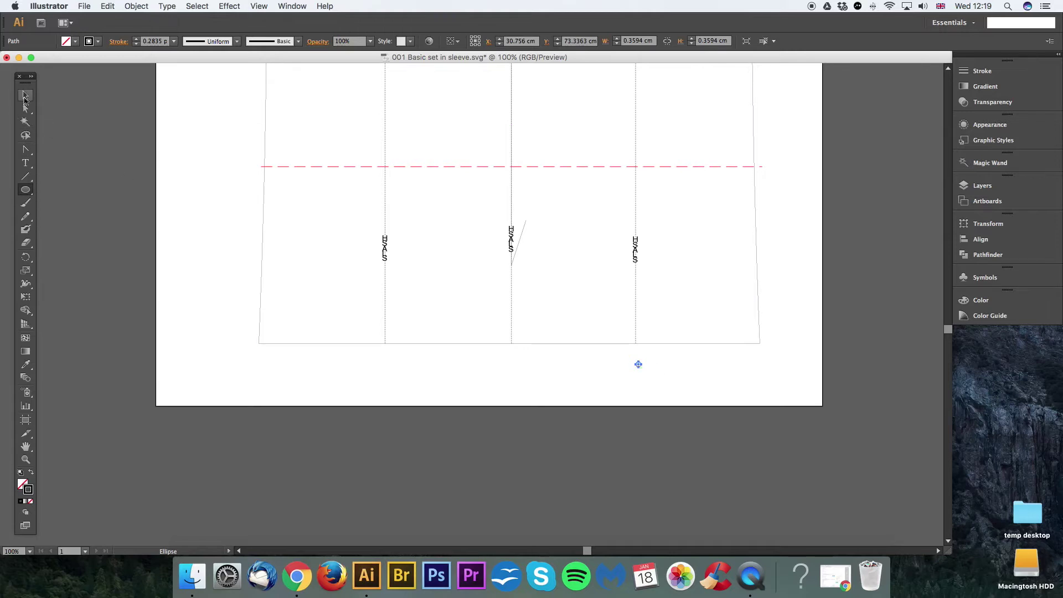
click(25, 95)
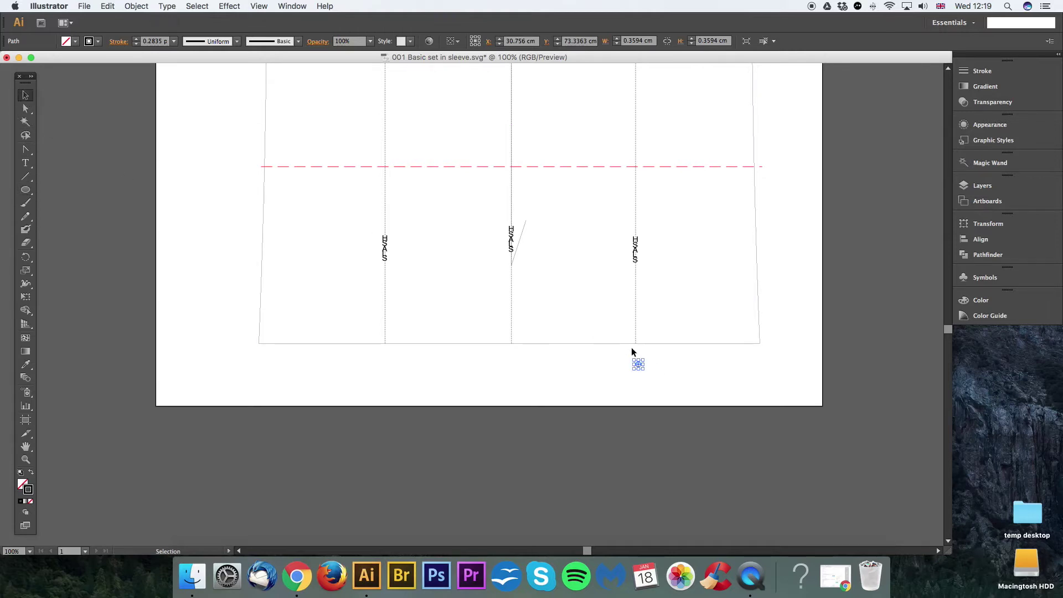
click(684, 355)
drag(638, 364, 636, 344)
key(super+equal)
scroll(726, 302, right, 2)
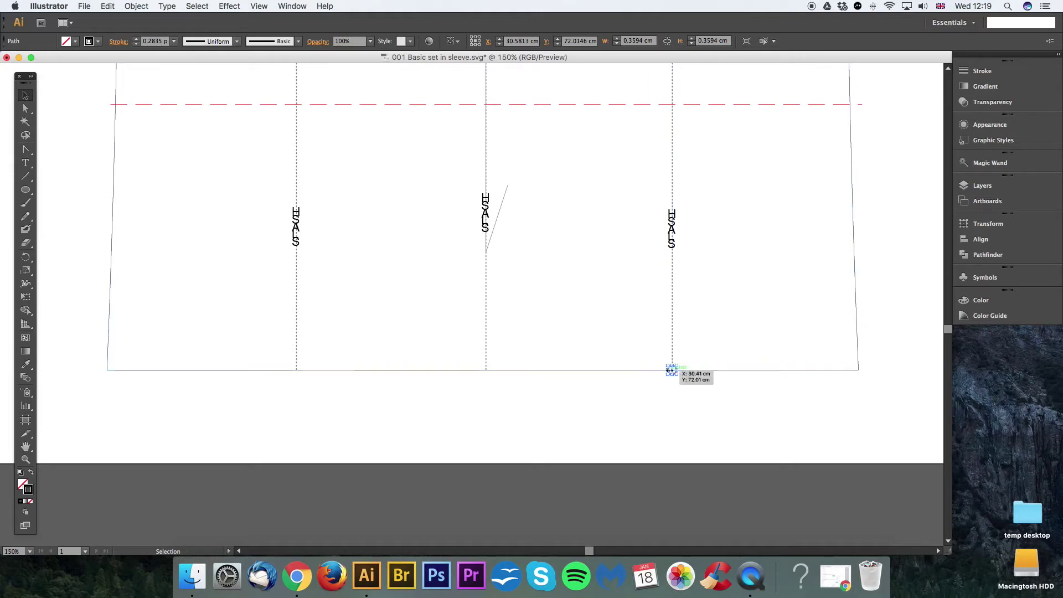
Move the small circle 0 cm horizontally and -0.5 cm vertically from the hem, and deselect it.
key(Return)
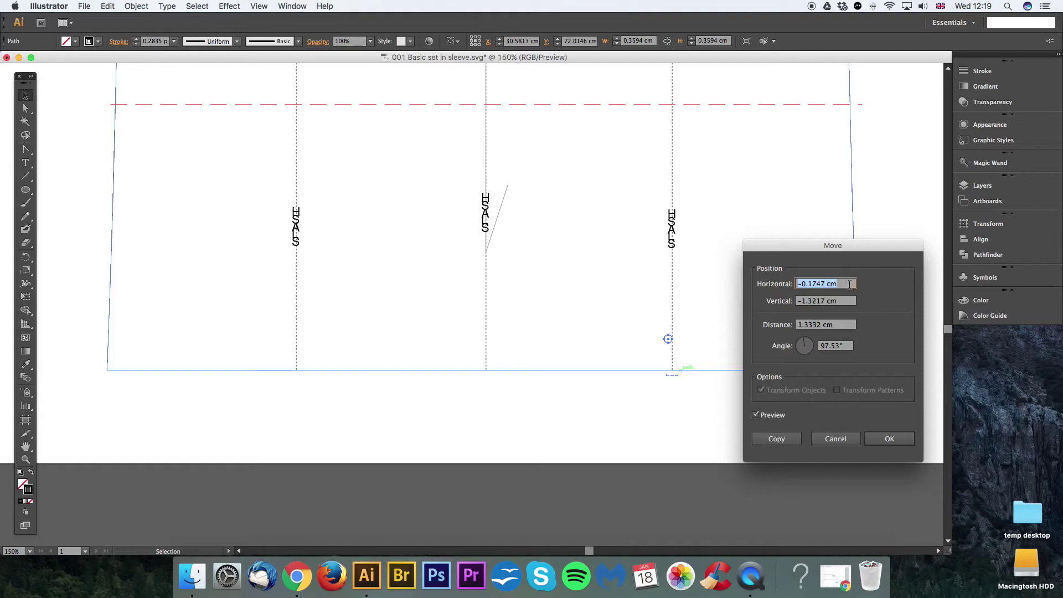
text(0)
key(Tab)
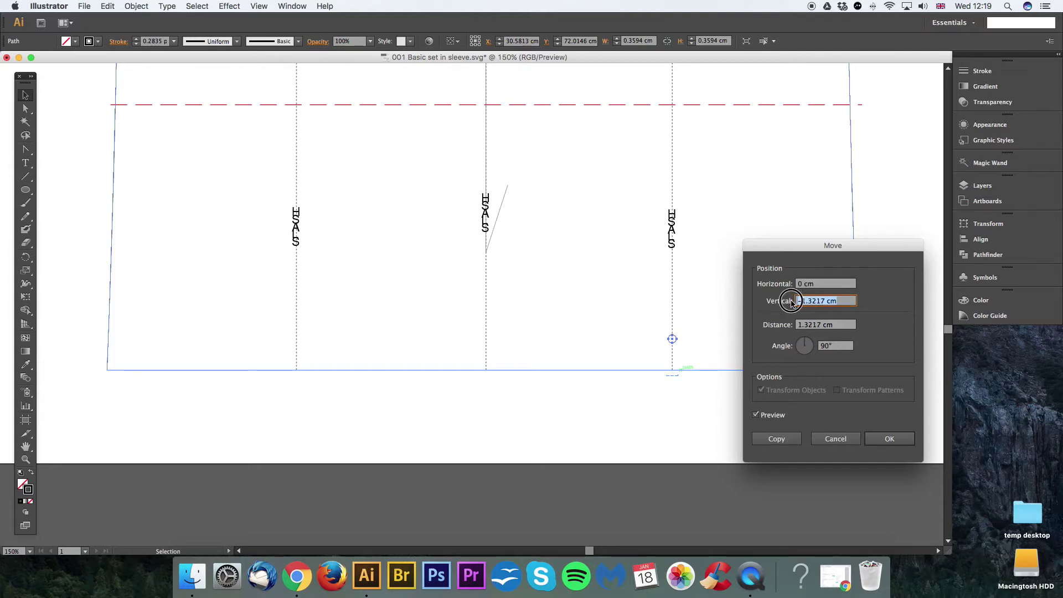
text(-0.5)
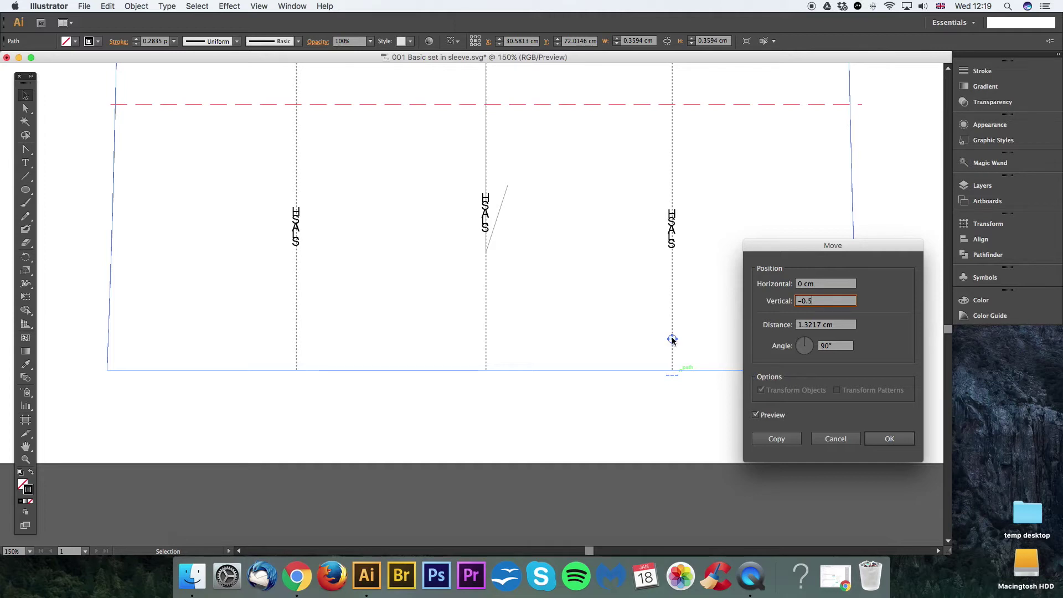
drag(803, 303, 783, 305)
click(756, 415)
click(756, 415)
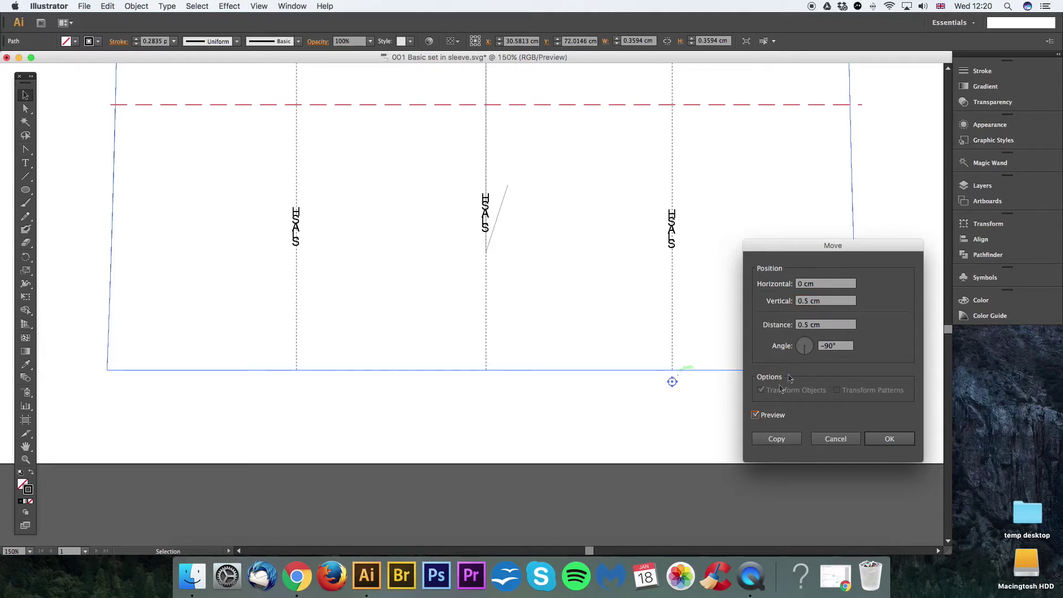
click(828, 305)
click(798, 300)
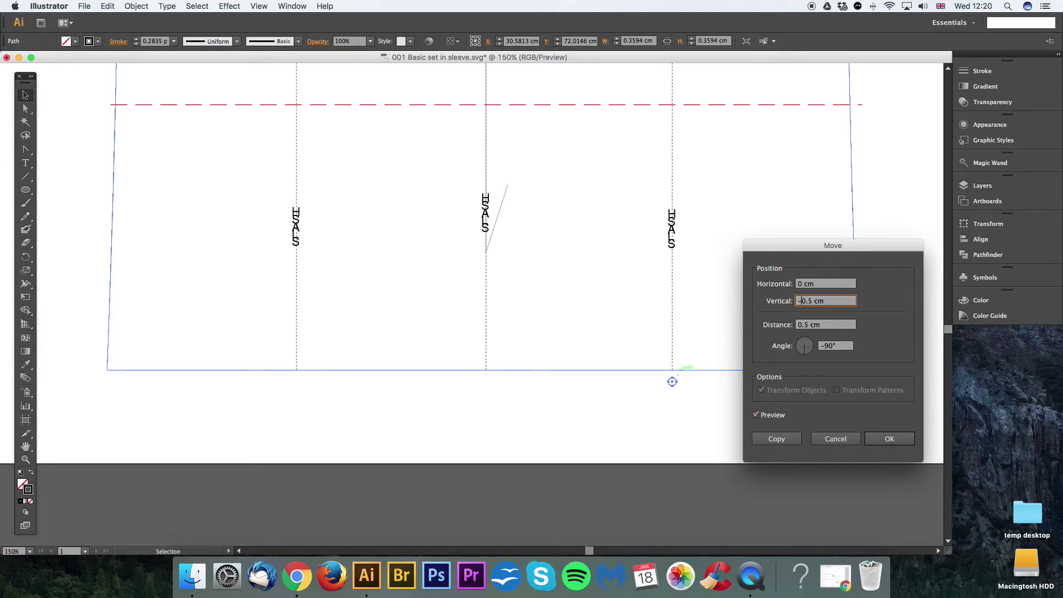
click(756, 415)
click(756, 415)
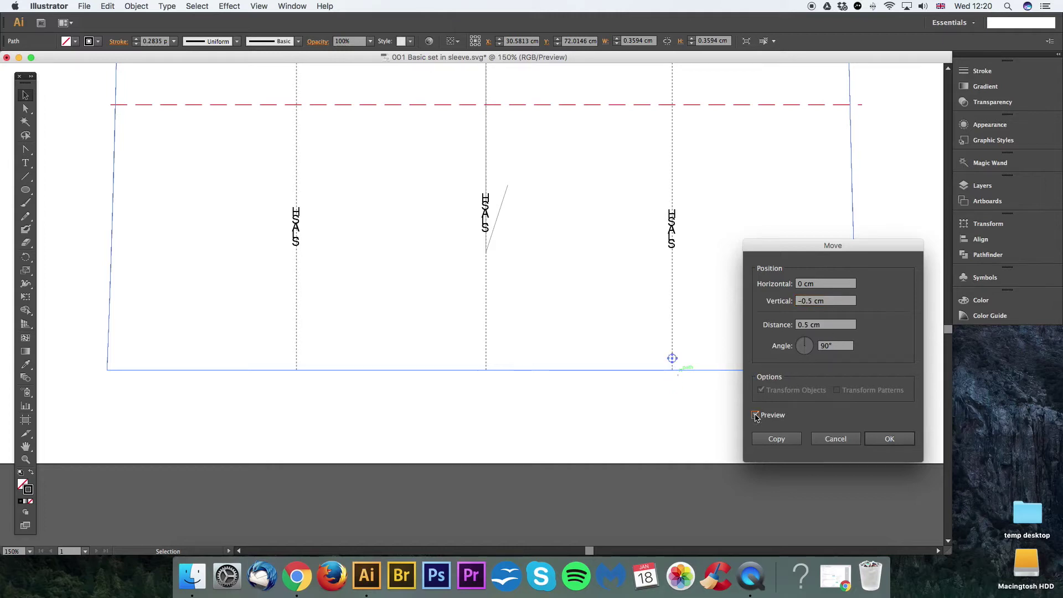
click(880, 441)
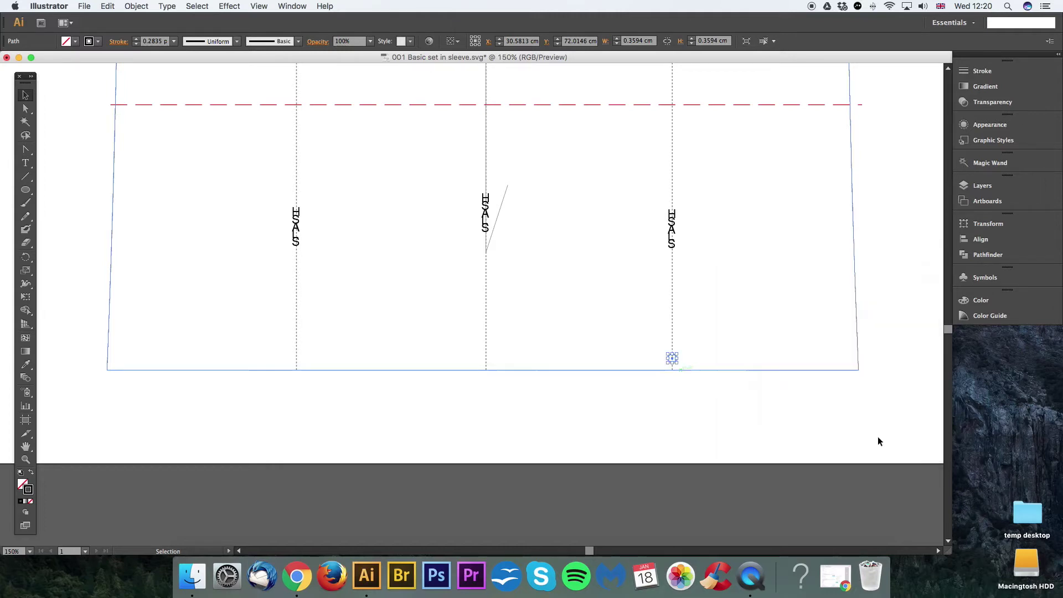
click(755, 318)
drag(755, 317, 761, 325)
Curve the hem by pulling its centre anchor point's handles out to the small circle's centre, and deselect the outline.
key(super+minus)
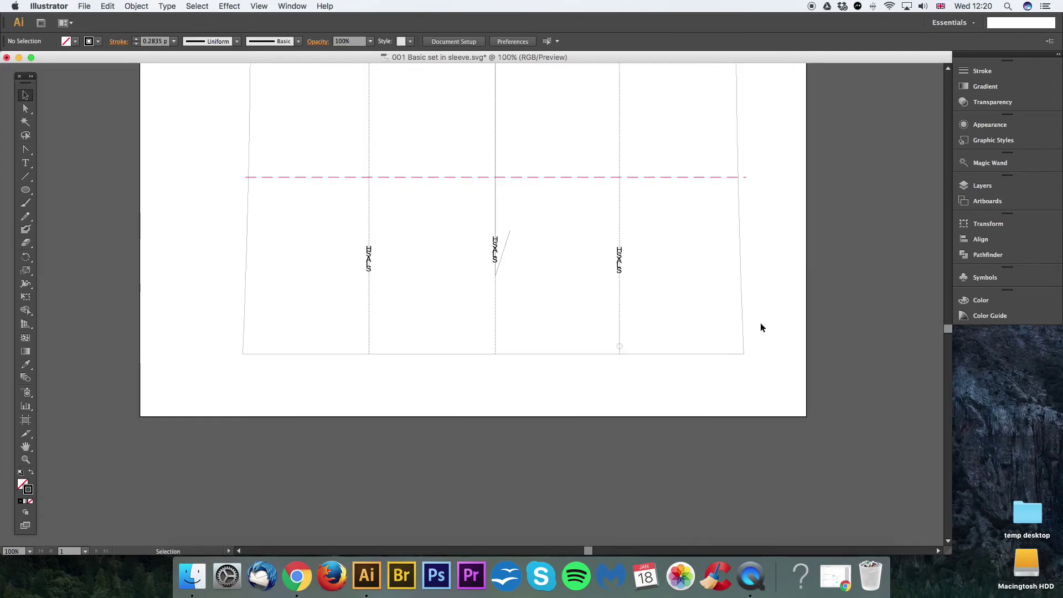
drag(633, 333, 677, 332)
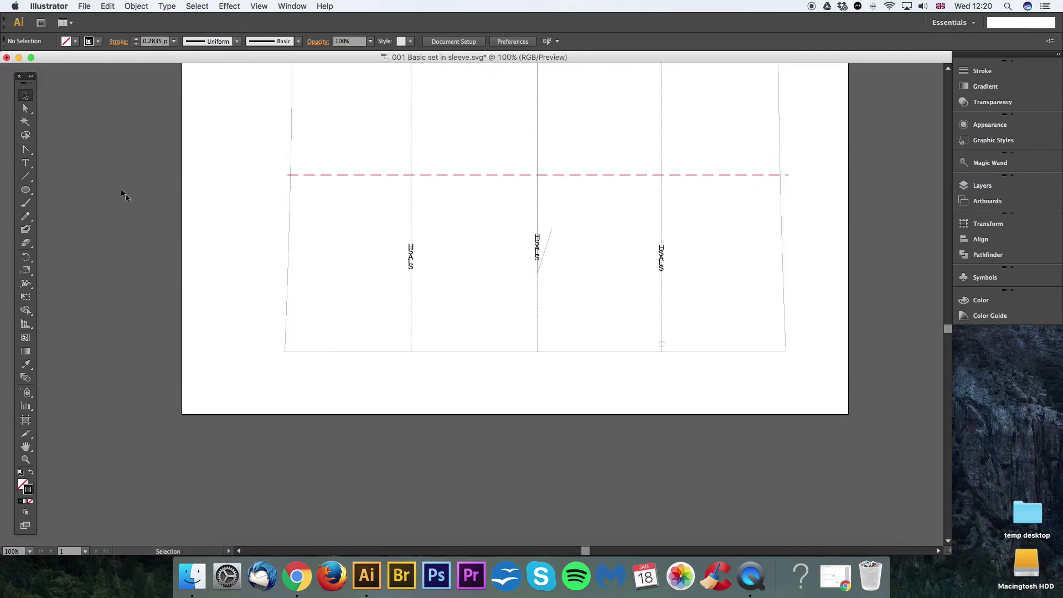
click(25, 108)
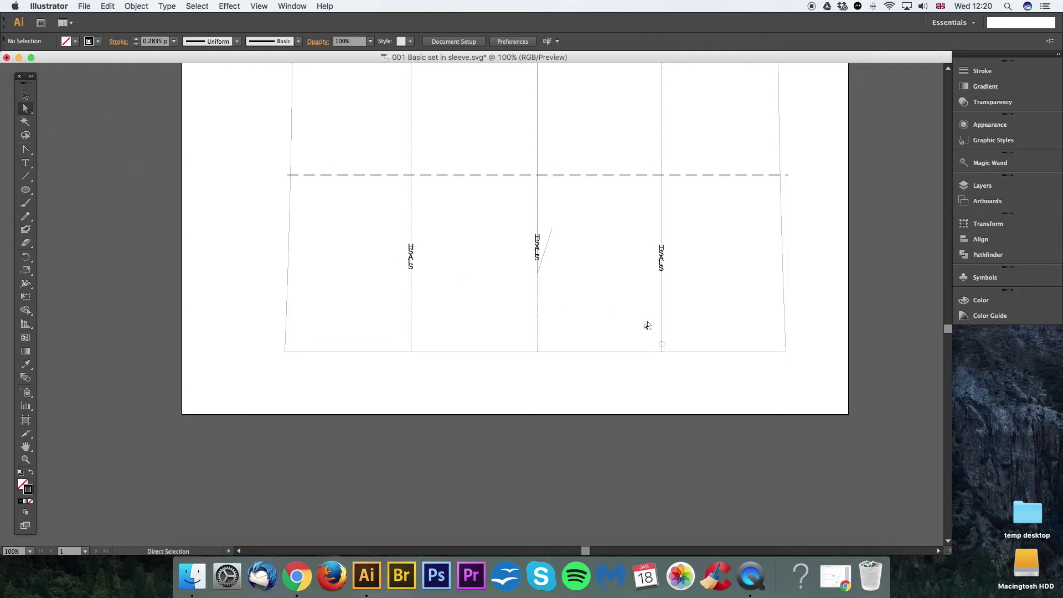
click(574, 352)
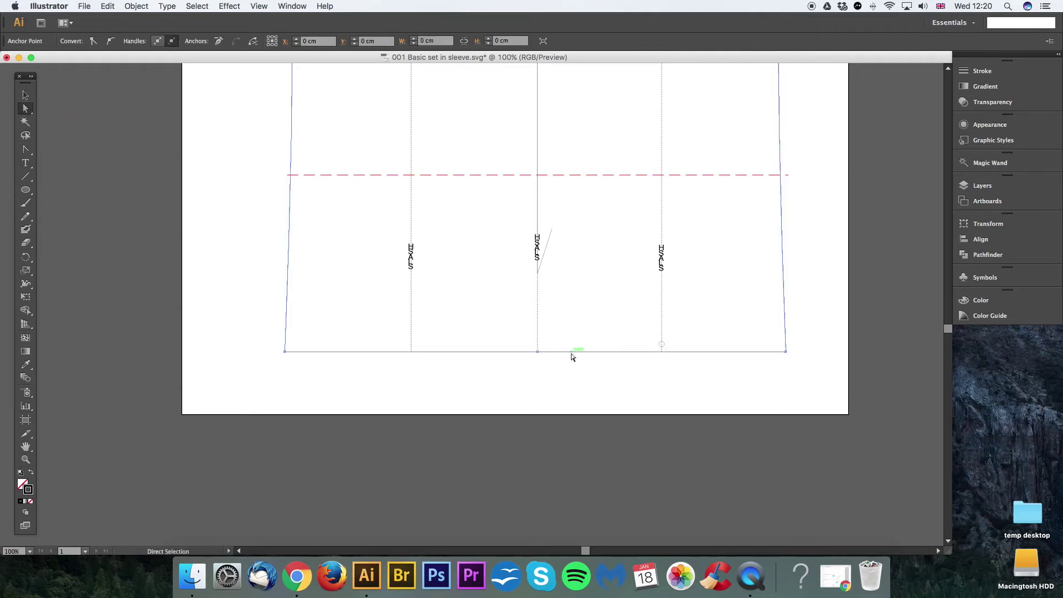
click(537, 352)
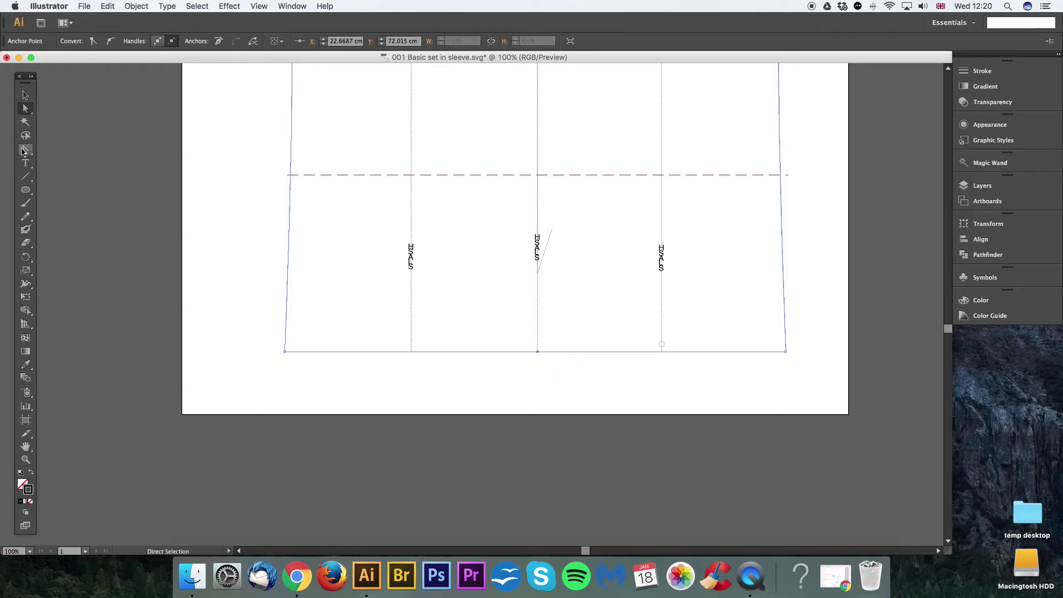
drag(25, 151, 60, 183)
drag(538, 352, 662, 344)
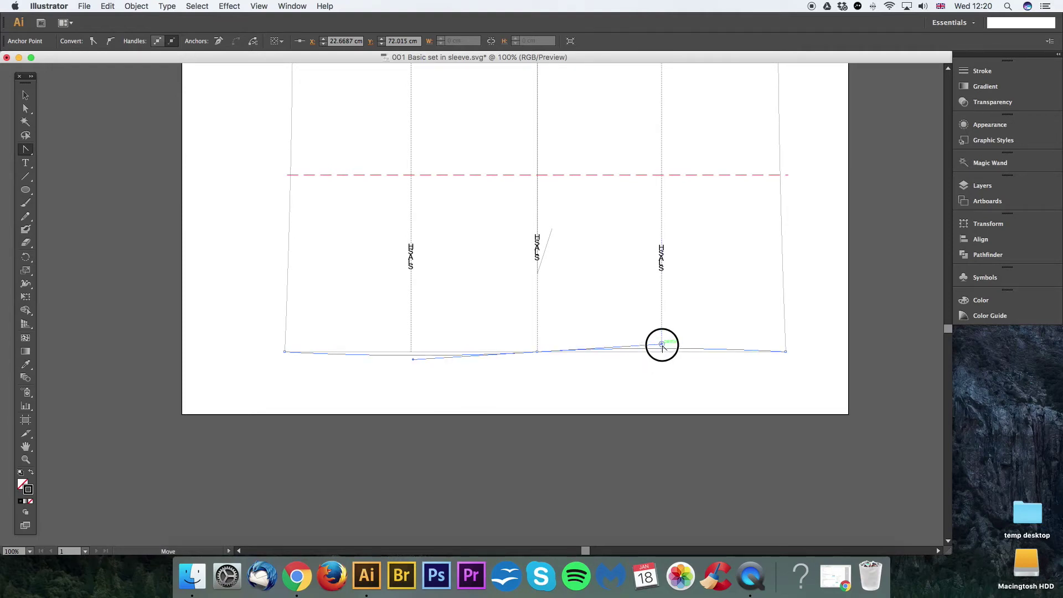
click(662, 344)
key(a)
click(679, 371)
Examine the whole sleeve outline from the cap to the hem, including the side seams and the curved hem.
key(super+minus)
key(super+minus)
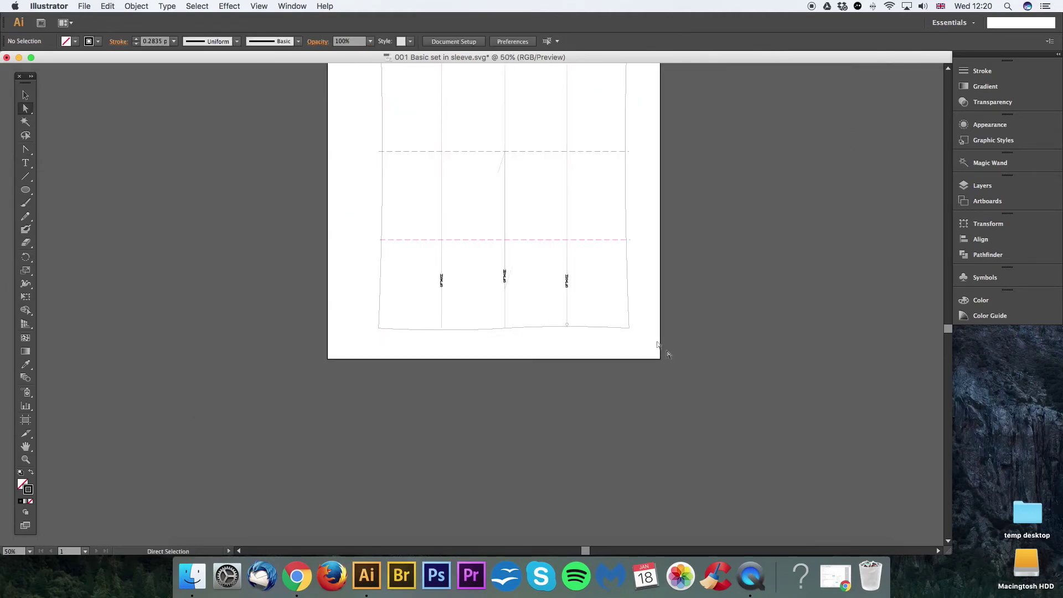
key(space)
drag(681, 256, 699, 355)
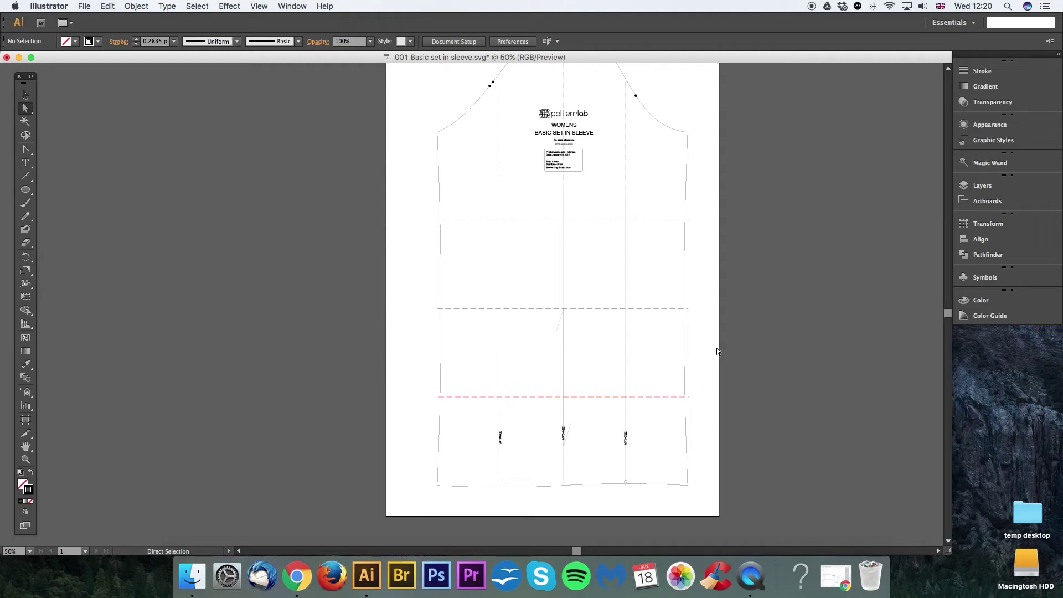
scroll(717, 340, left, 2)
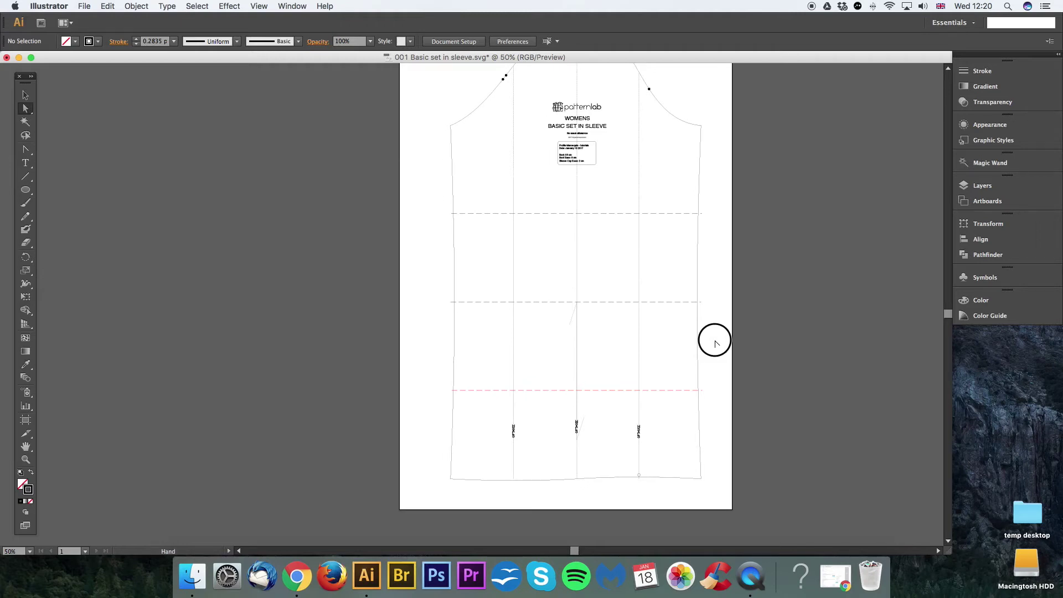
key(super+minus)
scroll(719, 310, left, 3)
scroll(719, 310, up, 2)
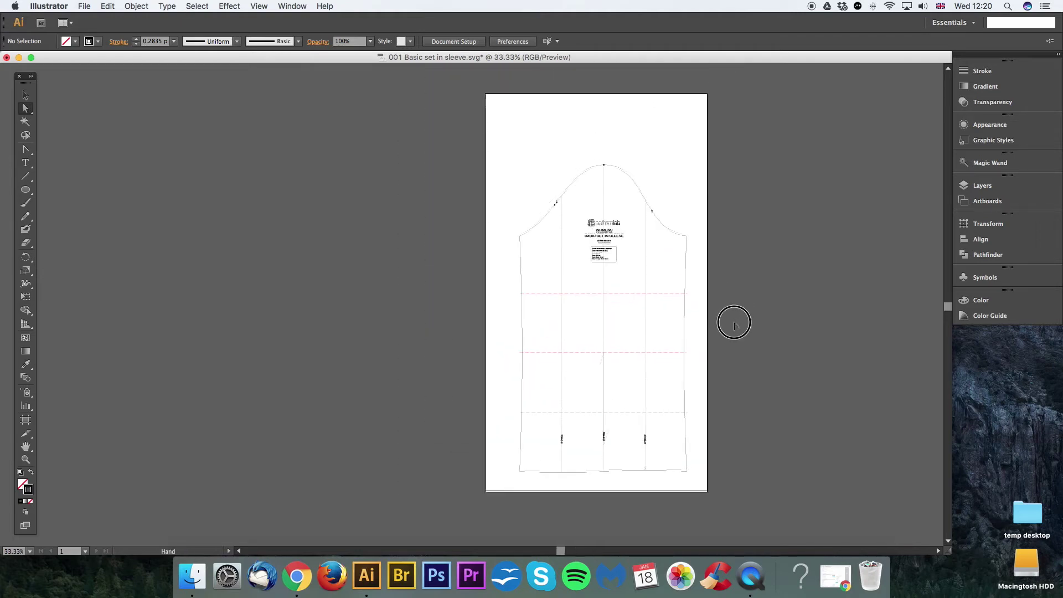
scroll(694, 297, up, 3)
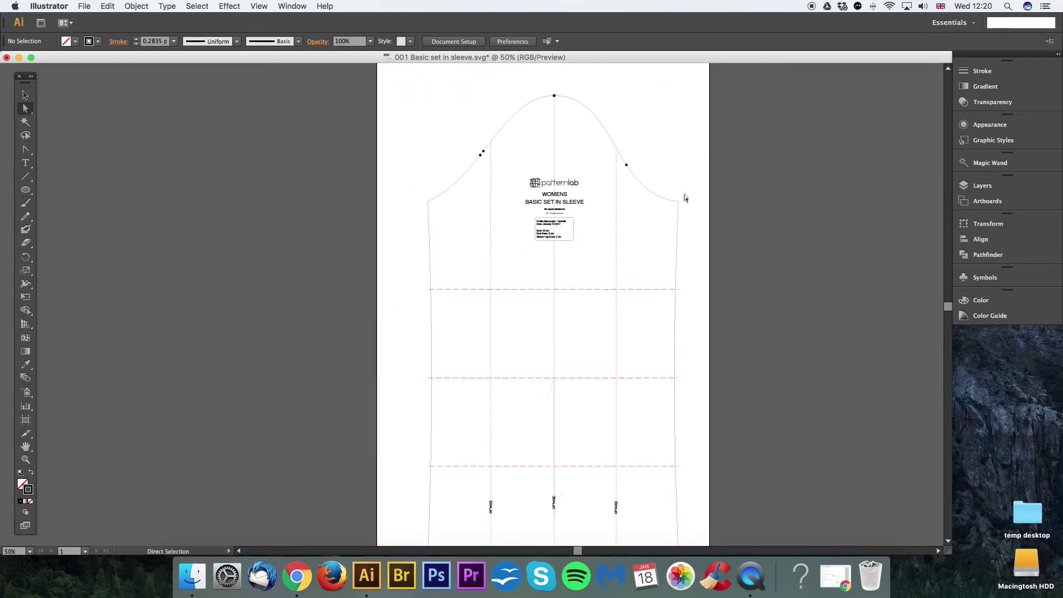
click(679, 203)
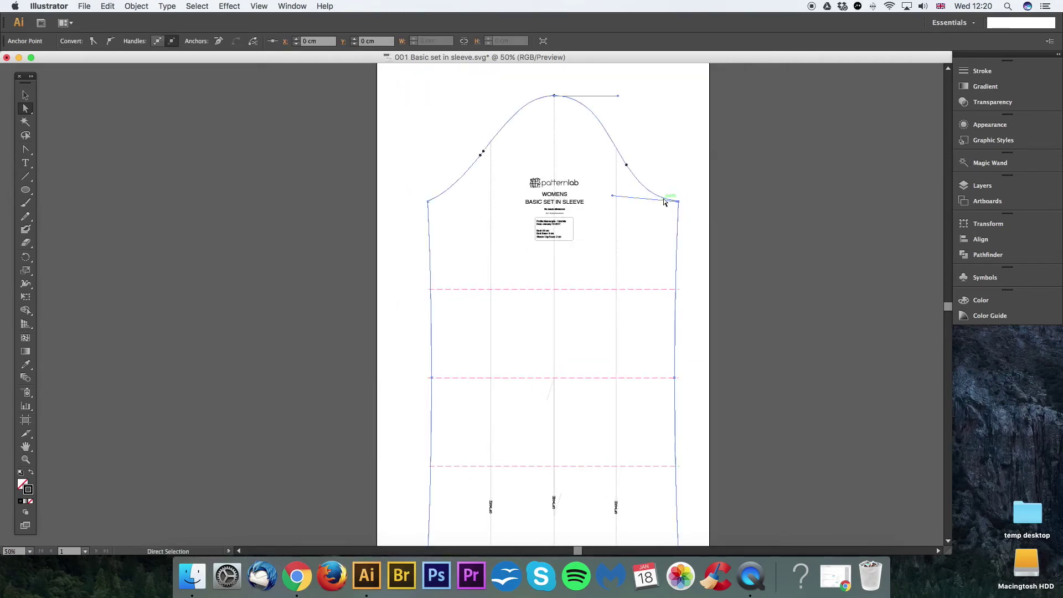
scroll(693, 266, down, 5)
scroll(713, 227, up, 2)
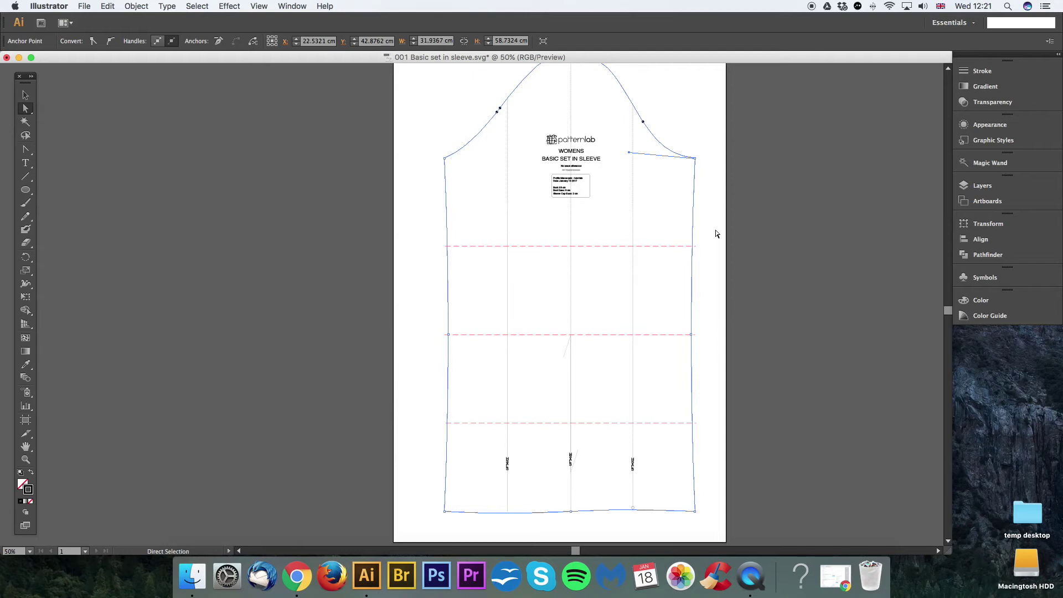
click(597, 304)
Add the text label "THREE QUATER SLEEVE" just above the left end of the lowest dashed line.
scroll(541, 351, left, 3)
key(super+plus)
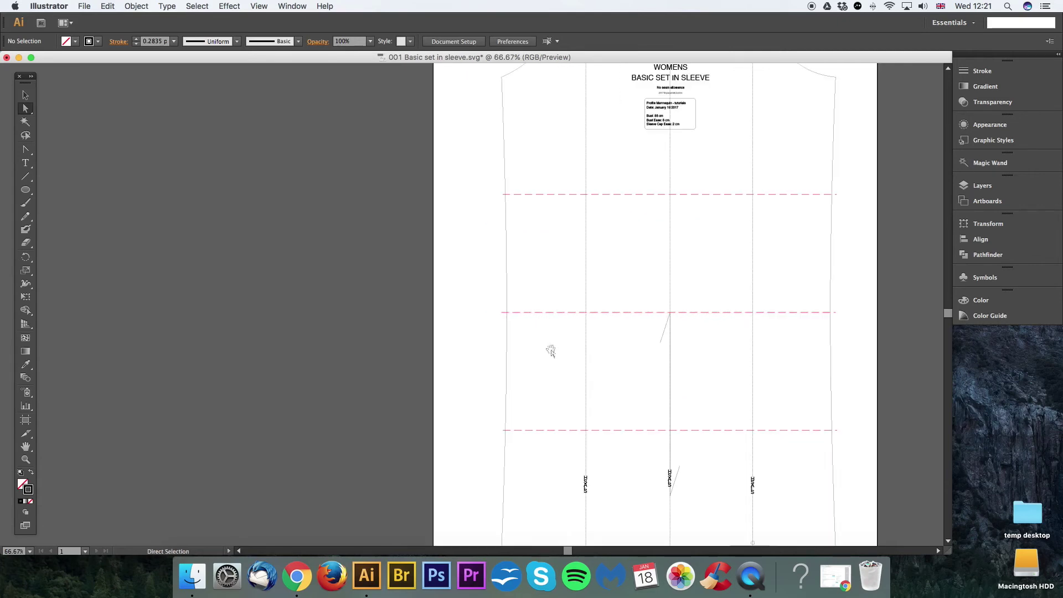
key(t)
click(520, 416)
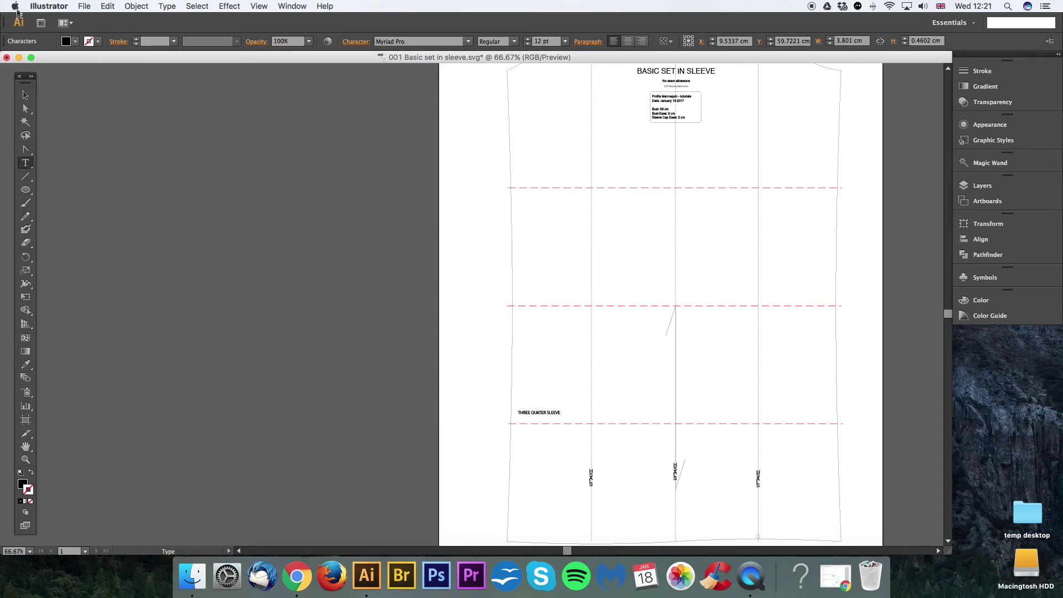
click(29, 108)
Duplicate the "THREE QUATER SLEEVE" label straight up to just above the elbow's dashed line.
scroll(587, 371, up, 3)
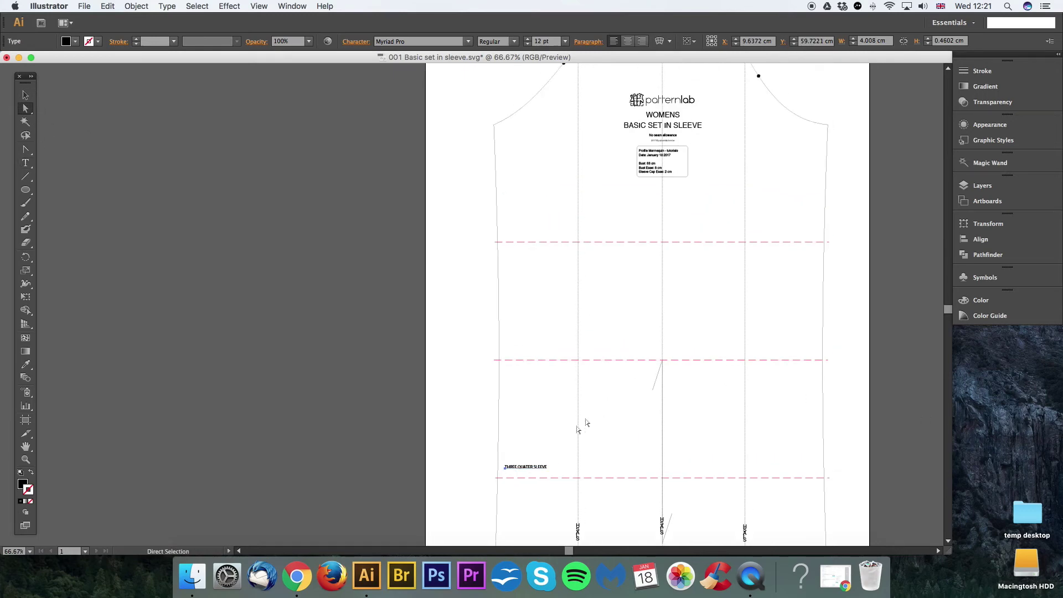
click(531, 469)
drag(530, 469, 550, 362)
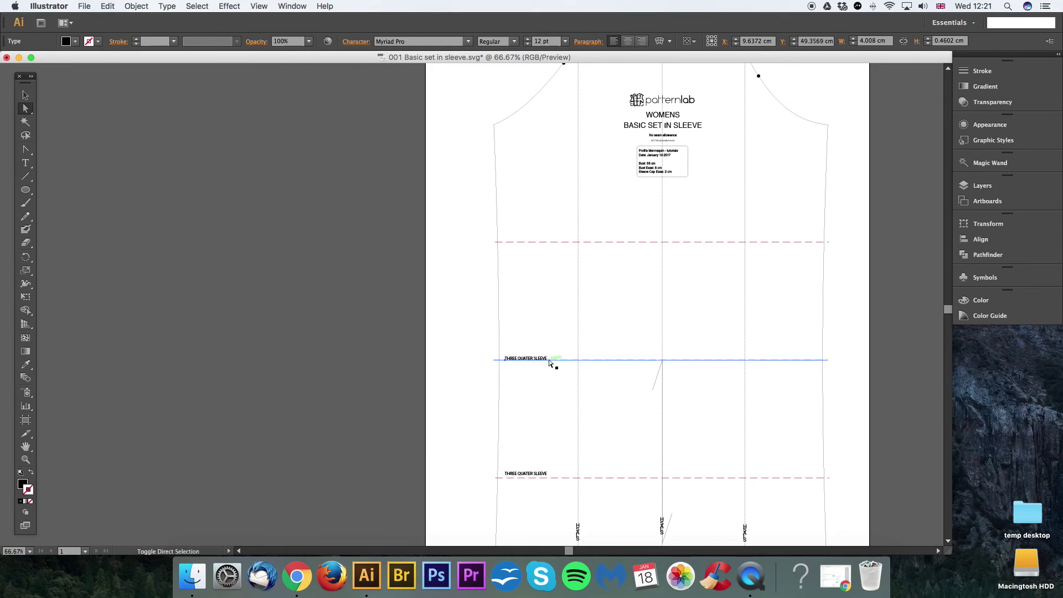
key(l)
key(super+a)
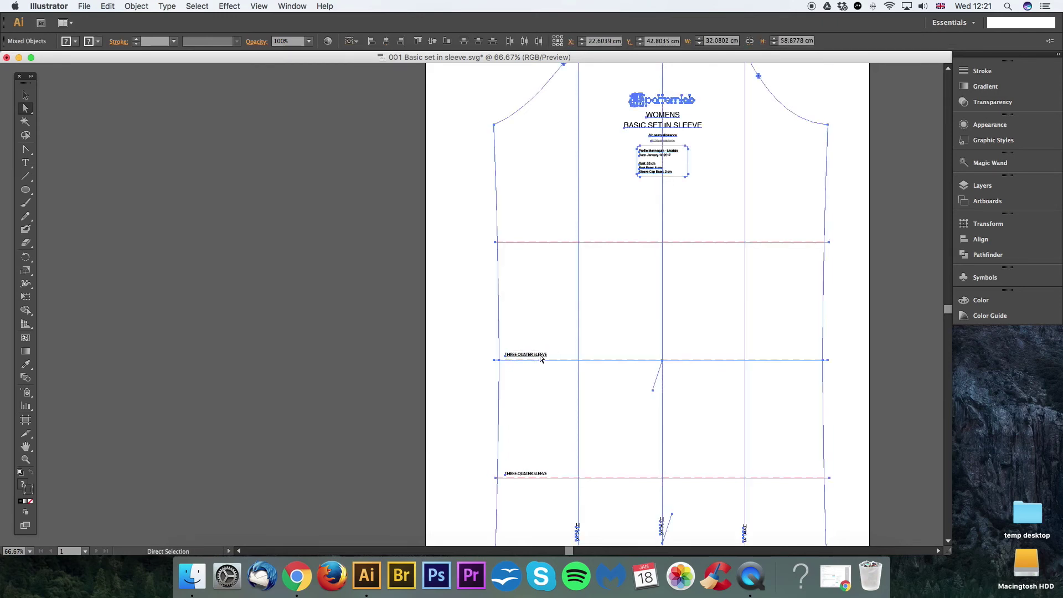
key(o)
key(w)
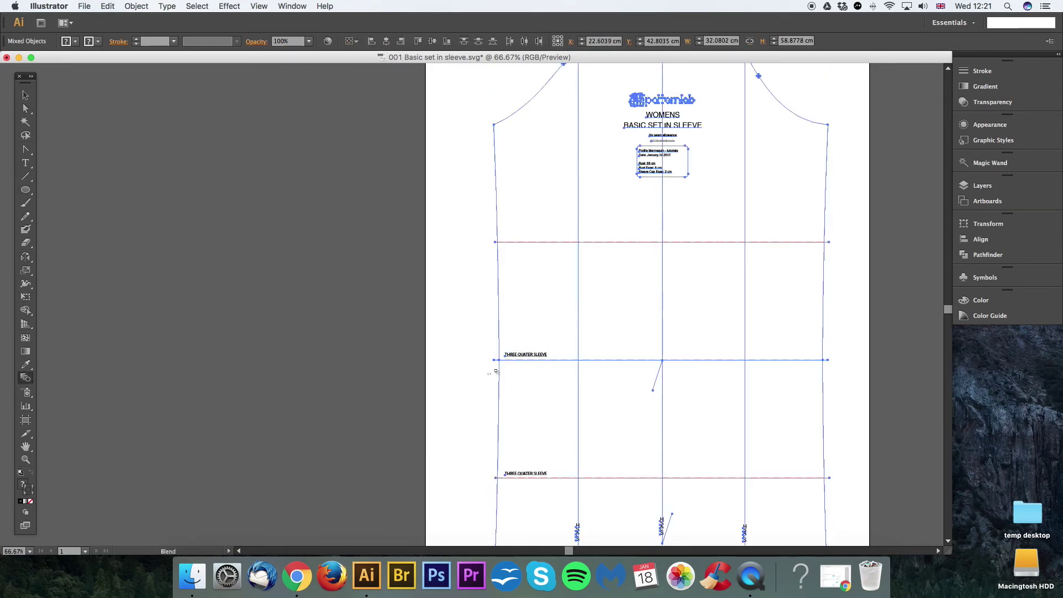
key(shift+super+a)
Change the text of the duplicated label above the elbow line to "ELBOW".
key(t)
triple_click(533, 354)
text(E)
click(25, 109)
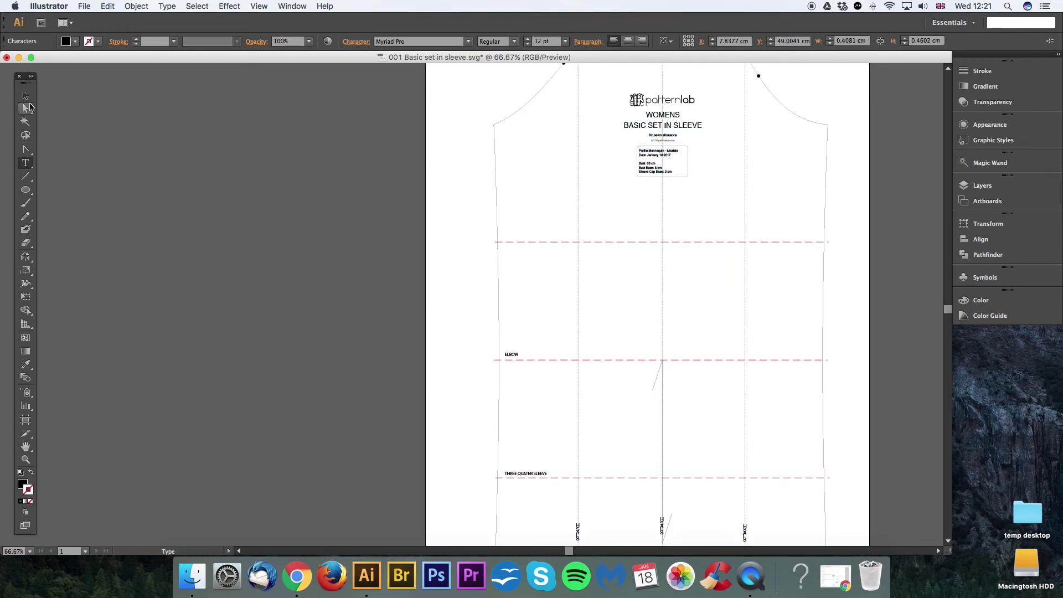
Duplicate the "ELBOW" label to just above the highest dashed line, aligned with the other labels, and change its text to "SHORT SLEEVE".
key(super+c)
key(super+v)
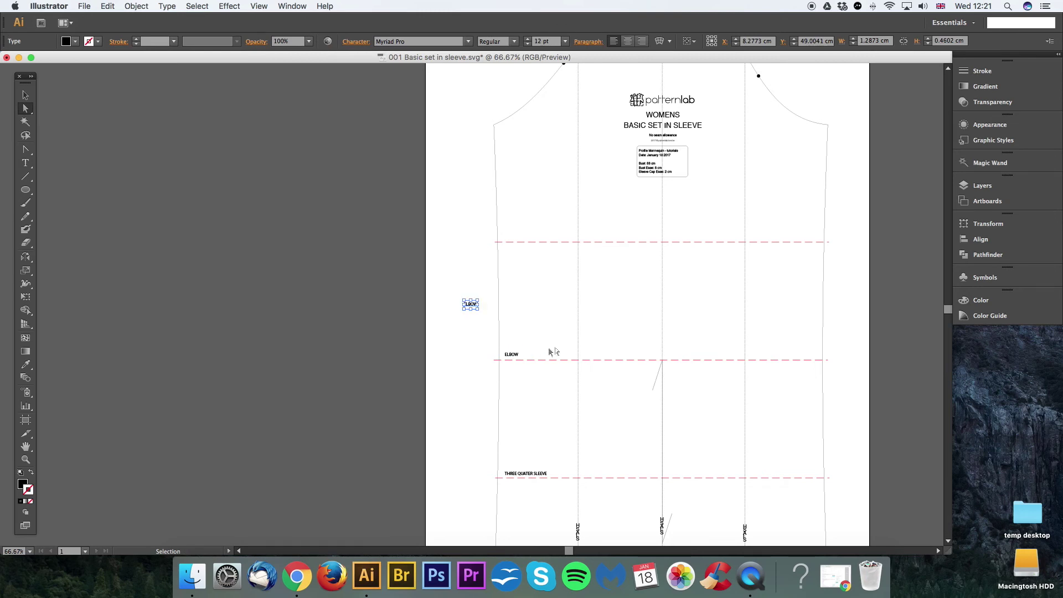
drag(469, 305, 509, 238)
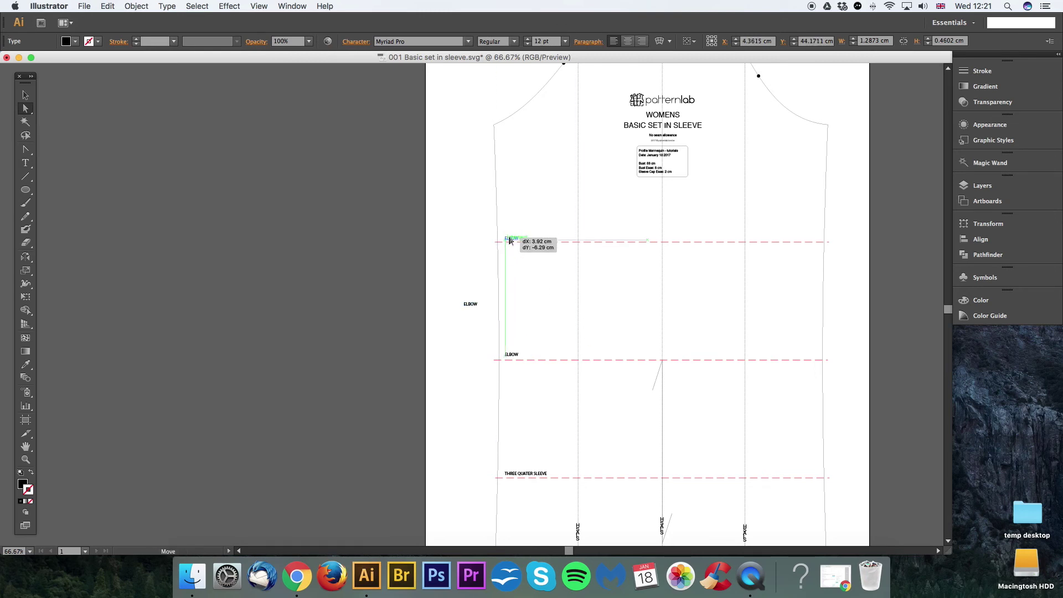
key(t)
double_click(510, 238)
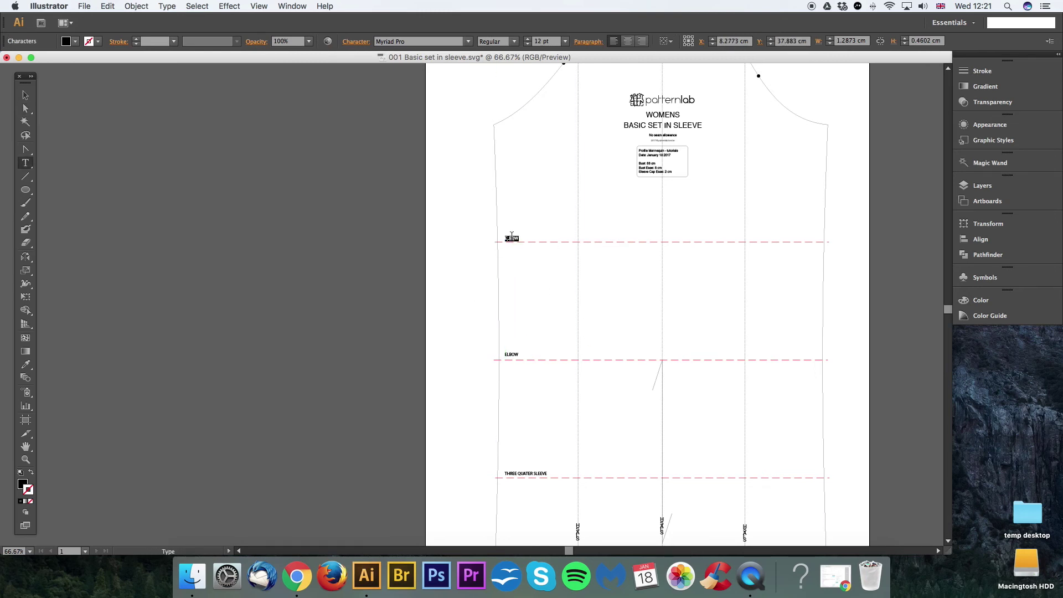
Set the font of the "SHORT SLEEVE", "ELBOW" and "THREE QUATER SLEEVE" labels to Raleway.
key(super)
shift+super+click(517, 355)
shift+super+click(532, 477)
click(415, 41)
text(Raanana)
key(Return)
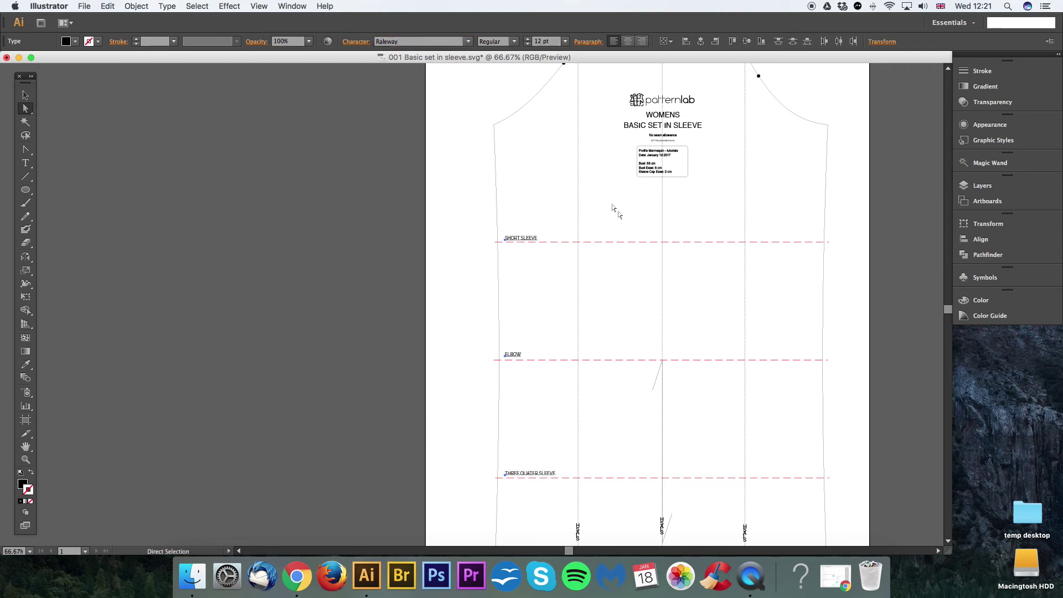
Delete the two vertical lines flanking the sleeve's centre line, their vertical labels near the hem, and the small leftover circle on the hem.
click(624, 299)
drag(624, 306, 577, 218)
key(super+minus)
click(628, 225)
click(507, 244)
key(shift+super+a)
click(650, 397)
key(Delete)
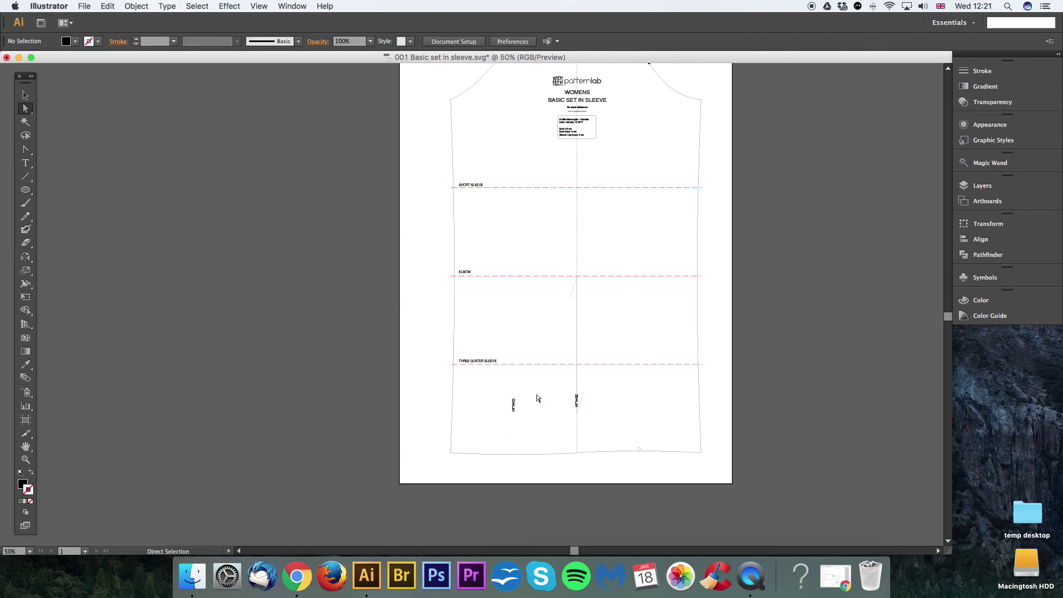
click(514, 406)
key(Delete)
click(637, 446)
key(shift+x)
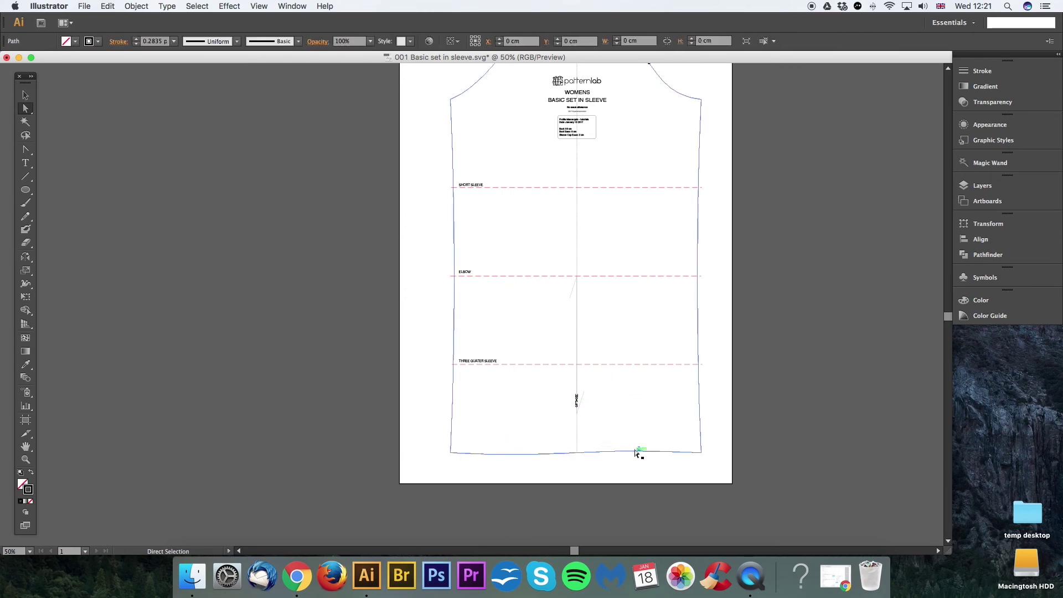
Replace the title line "BASIC SET IN SLEEVE" with "STRAIGHT SLEEVE BLOCK".
scroll(622, 423, up, 2)
click(597, 246)
scroll(623, 215, up, 3)
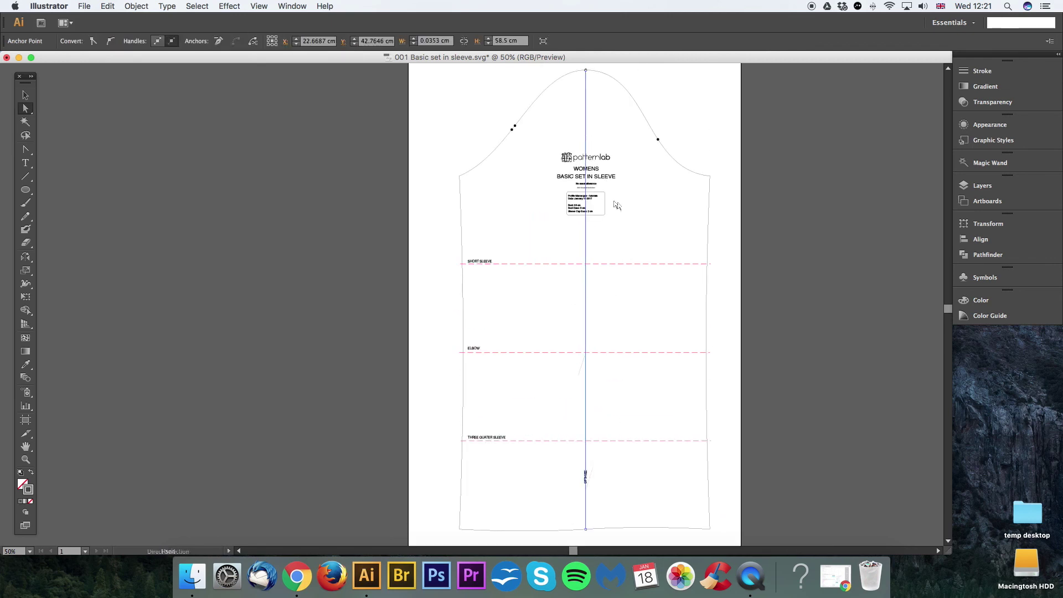
key(t)
click(559, 175)
drag(559, 175, 623, 176)
text(STRAIGH)
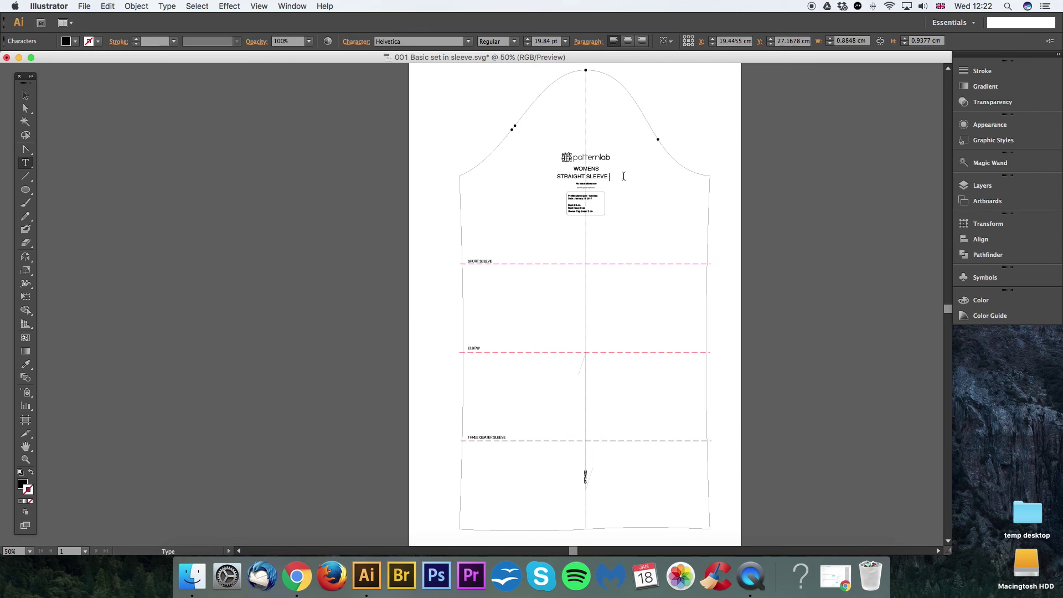
Add "001" in front of "WOMENS" in the title and deselect the text.
click(574, 168)
text(001)
click(25, 92)
mouse_move(721, 131)
mouse_down()
mouse_move(669, 161)
mouse_move(704, 124)
mouse_up()
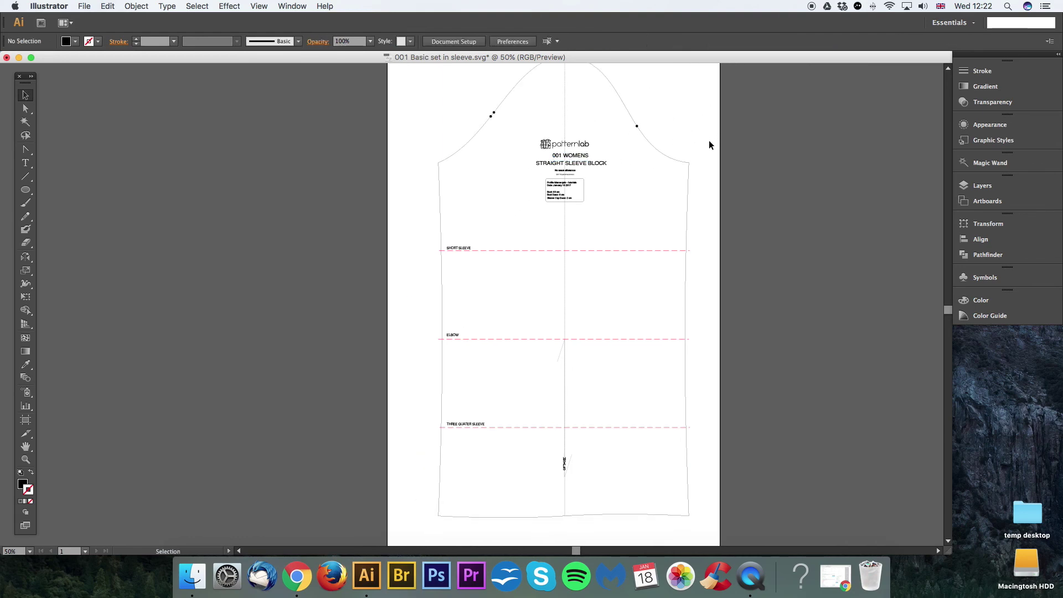